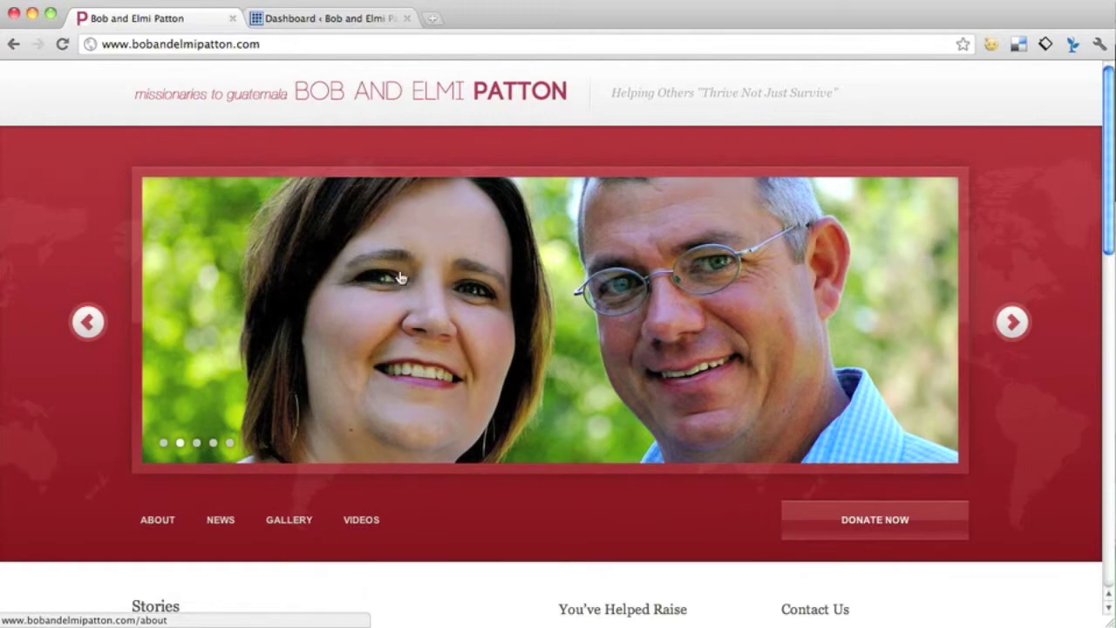
- Scroll the homepage down to the partner logos carousel, then go to the WordPress dashboard
{"action": "scroll", "coordinate": [190, 329], "scroll_direction": "down", "scroll_amount": 5}
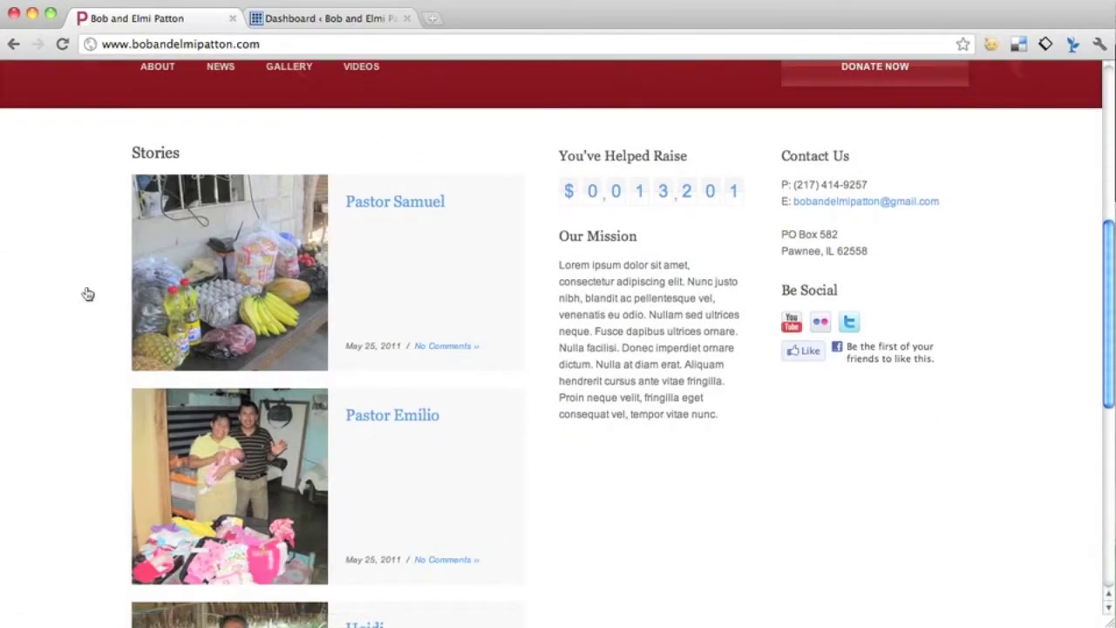
{"action": "scroll", "coordinate": [266, 202], "scroll_direction": "down", "scroll_amount": 6}
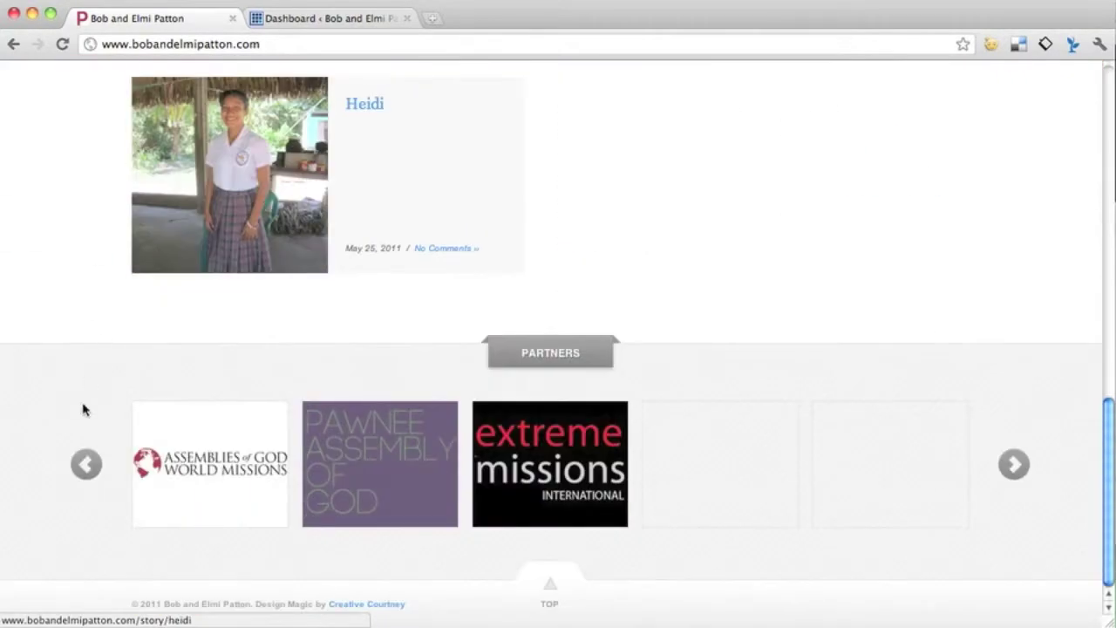
{"action": "left_click", "coordinate": [293, 18]}
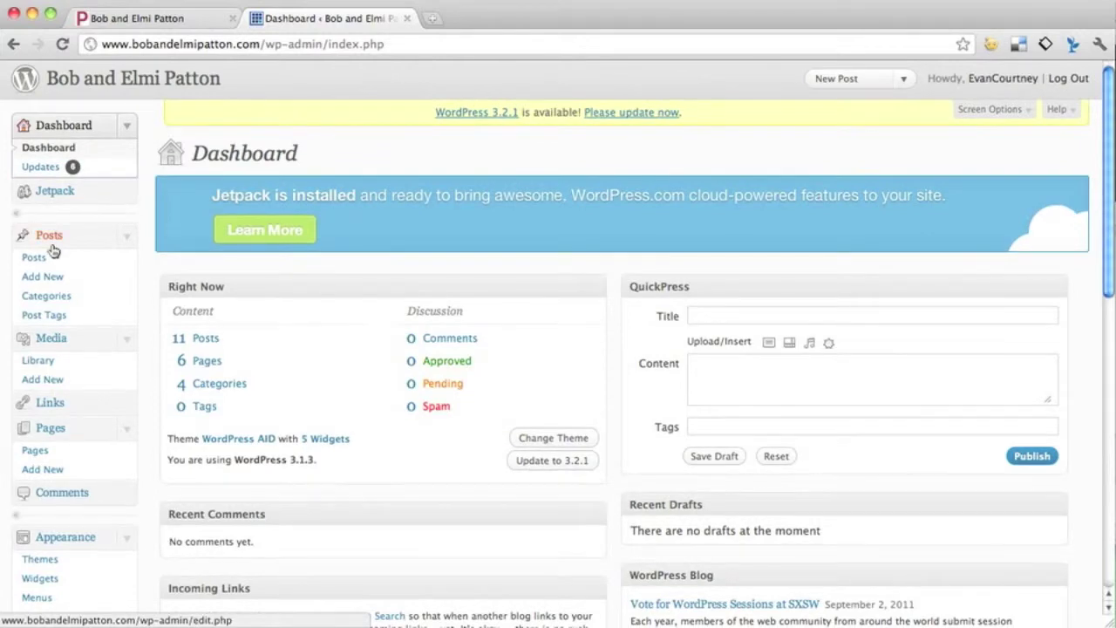
- Open the Posts list and compare its partner, story and slider posts with the live homepage
{"action": "left_click", "coordinate": [52, 249]}
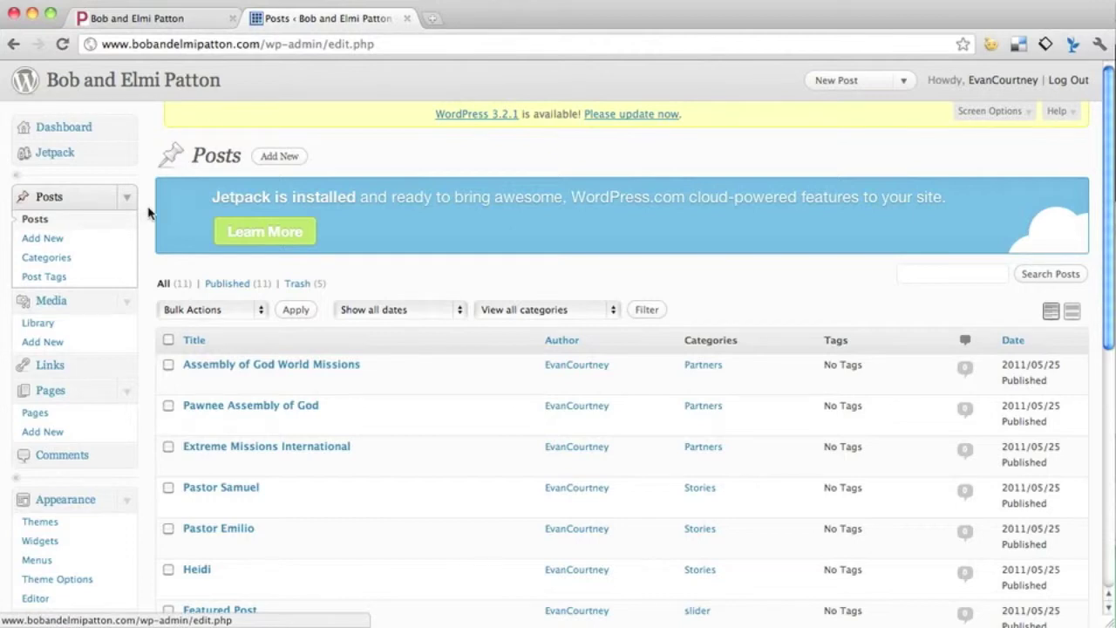
{"action": "scroll", "coordinate": [148, 213], "scroll_direction": "down", "scroll_amount": 1}
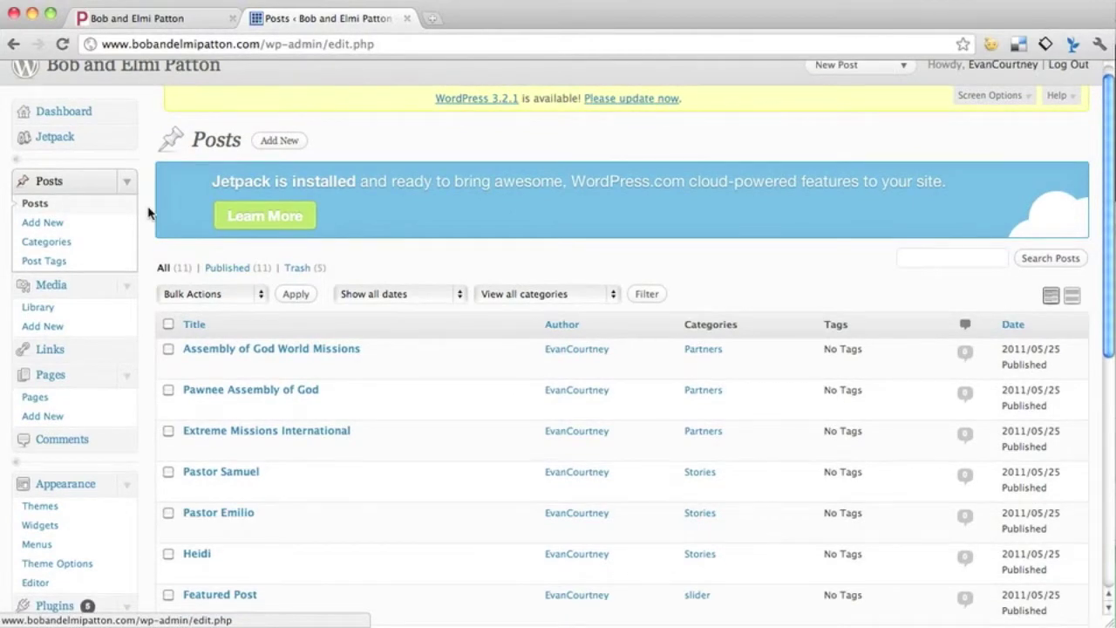
{"action": "left_click", "coordinate": [157, 19]}
{"action": "scroll", "coordinate": [324, 269], "scroll_direction": "up", "scroll_amount": 3}
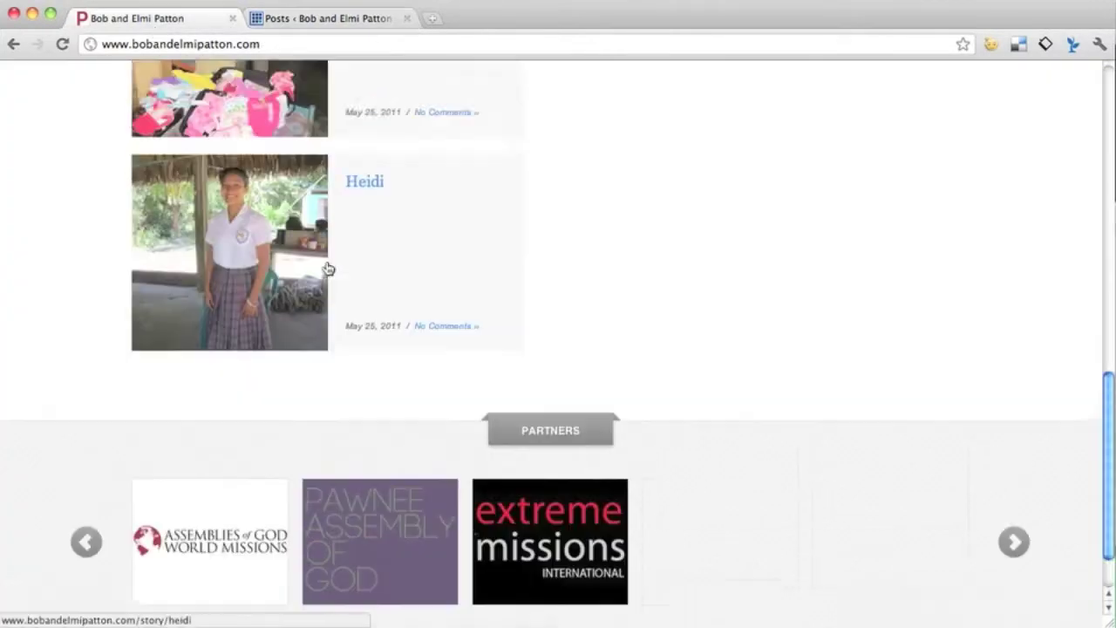
{"action": "scroll", "coordinate": [848, 274], "scroll_direction": "up", "scroll_amount": 15}
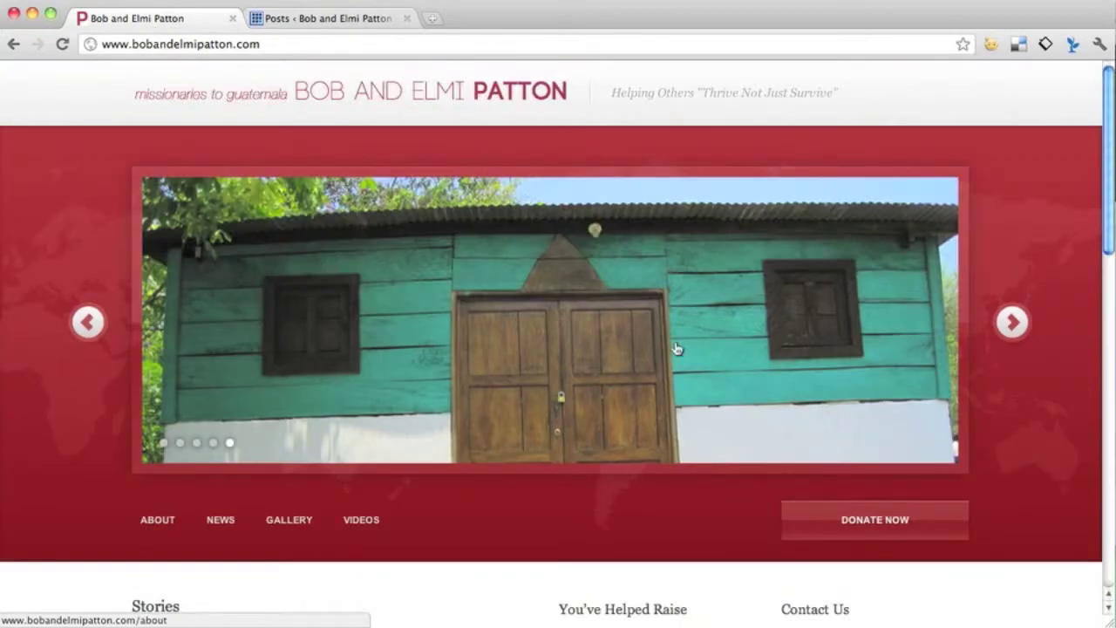
{"action": "left_click", "coordinate": [351, 21]}
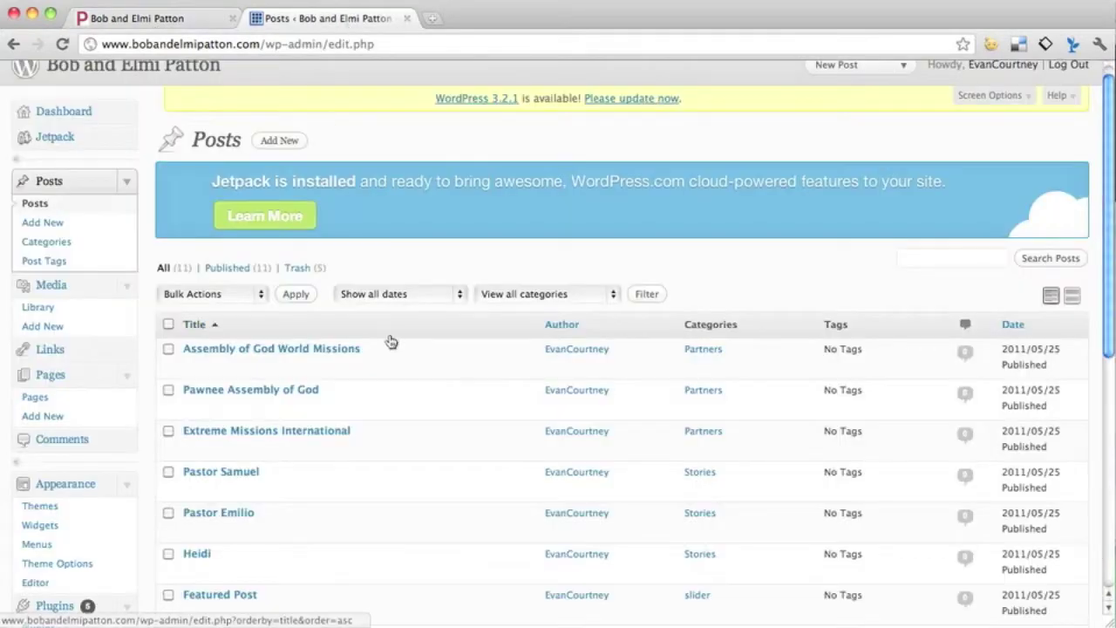
{"action": "scroll", "coordinate": [392, 343], "scroll_direction": "down", "scroll_amount": 1}
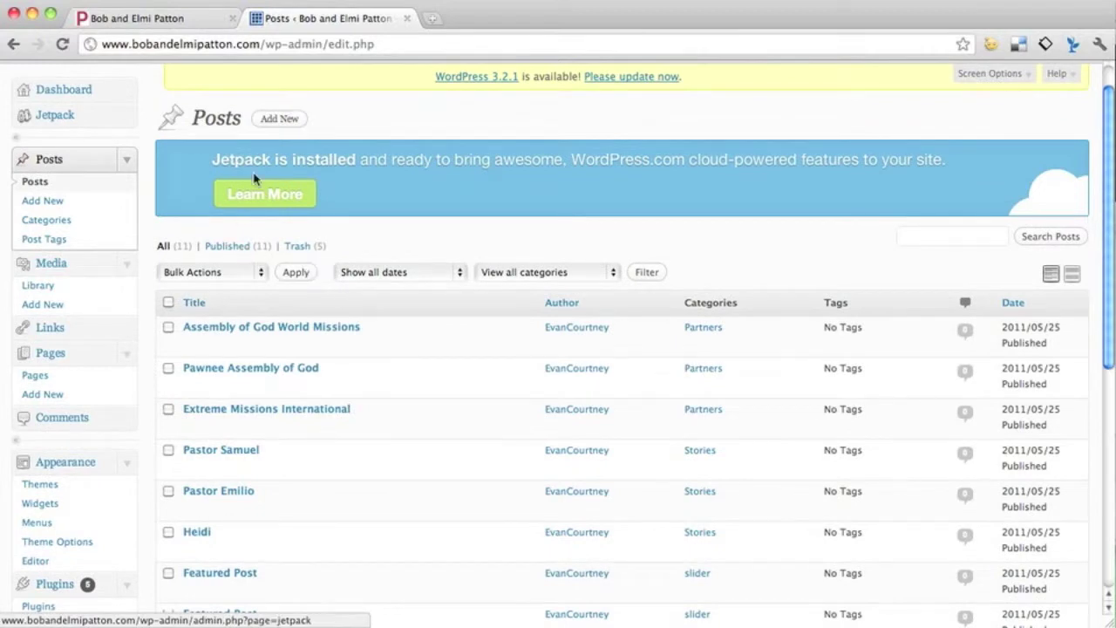
- Start a new post titled 'Test Slider', glancing at the homepage slider
{"action": "left_click", "coordinate": [278, 119]}
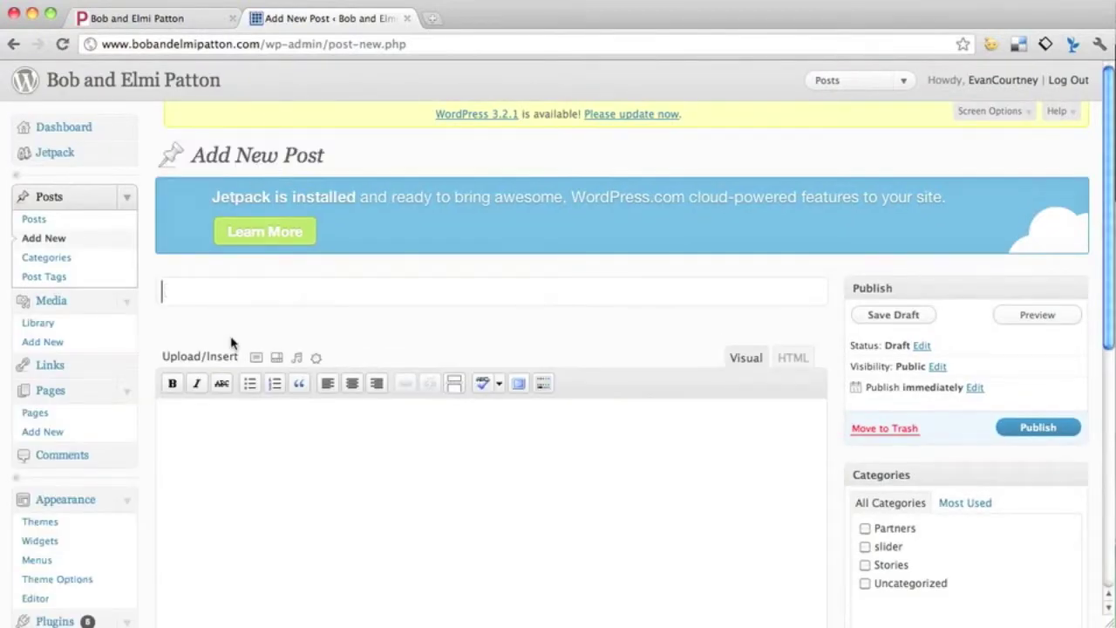
{"action": "type", "text": "Test Slider"}
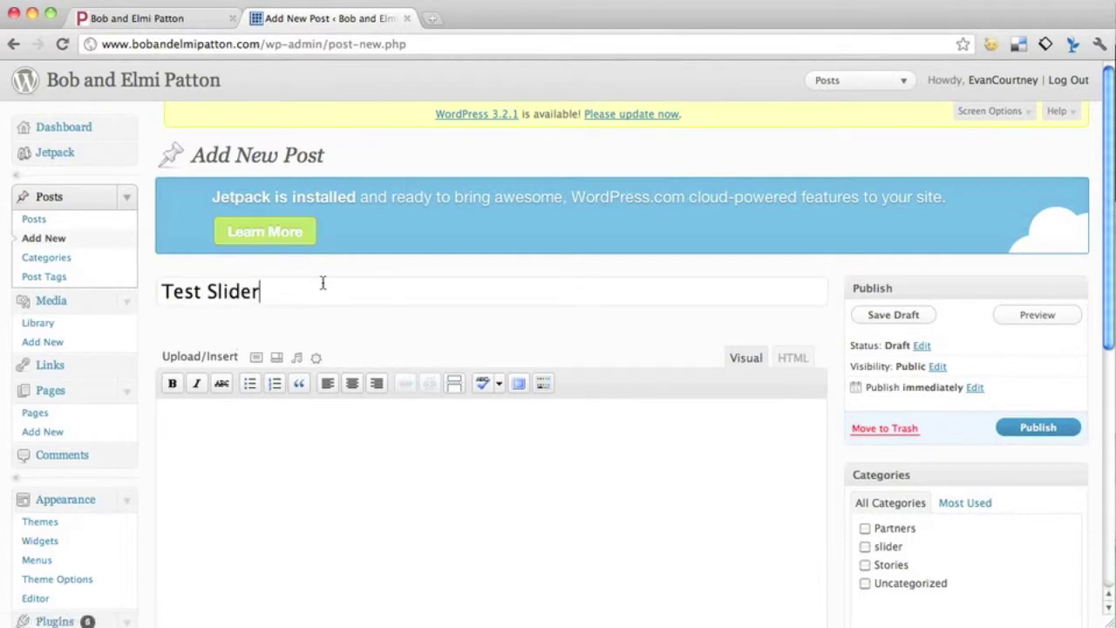
{"action": "left_click", "coordinate": [137, 18]}
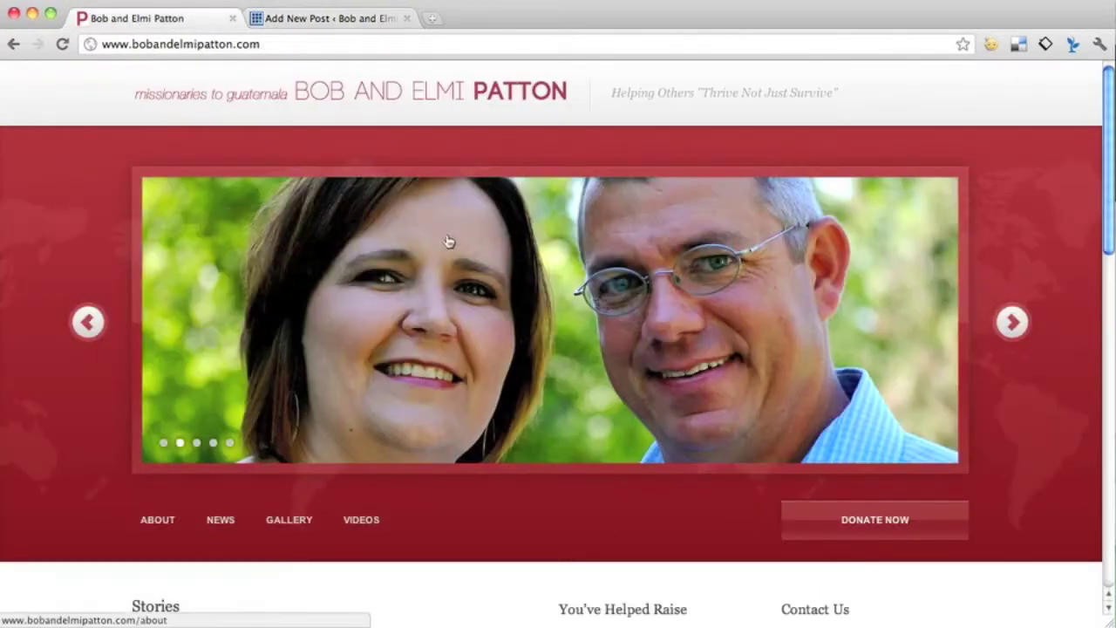
{"action": "left_click", "coordinate": [310, 21]}
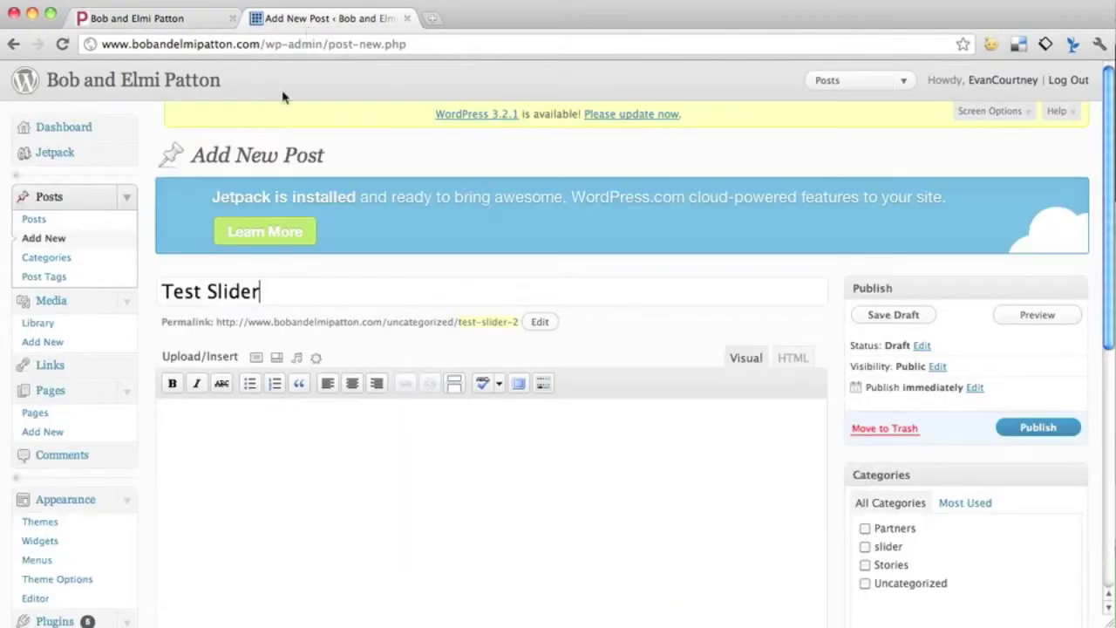
{"action": "scroll", "coordinate": [392, 381], "scroll_direction": "down", "scroll_amount": 2}
{"action": "scroll", "coordinate": [392, 381], "scroll_direction": "down", "scroll_amount": 4}
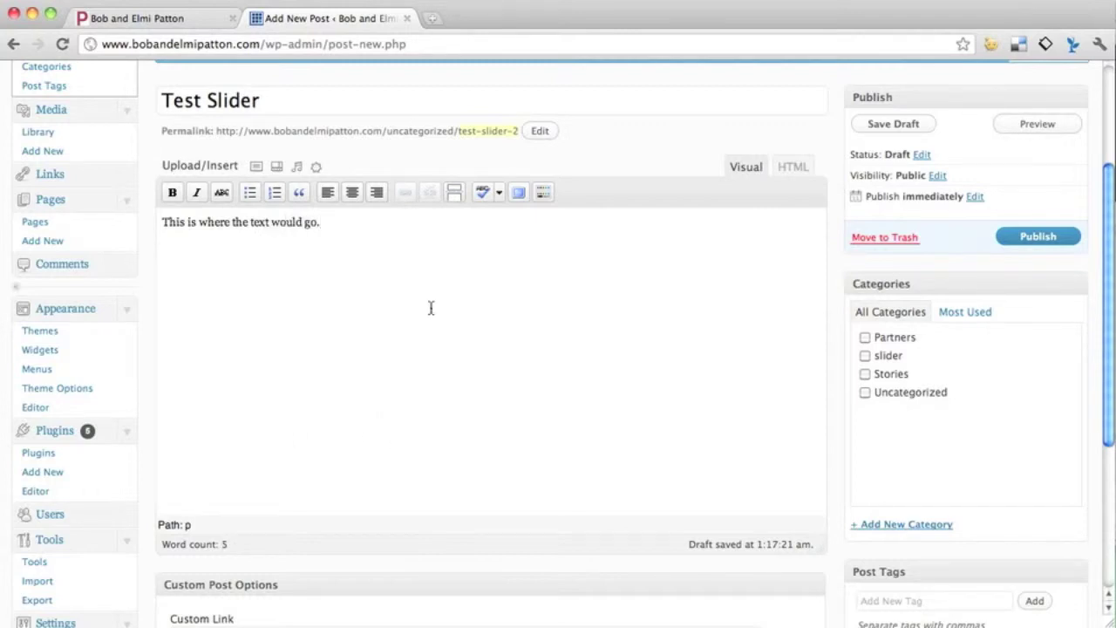
- Clear the placeholder body text and file the post under the slider category
{"action": "key", "text": "super+a"}
{"action": "key", "text": "BackSpace"}
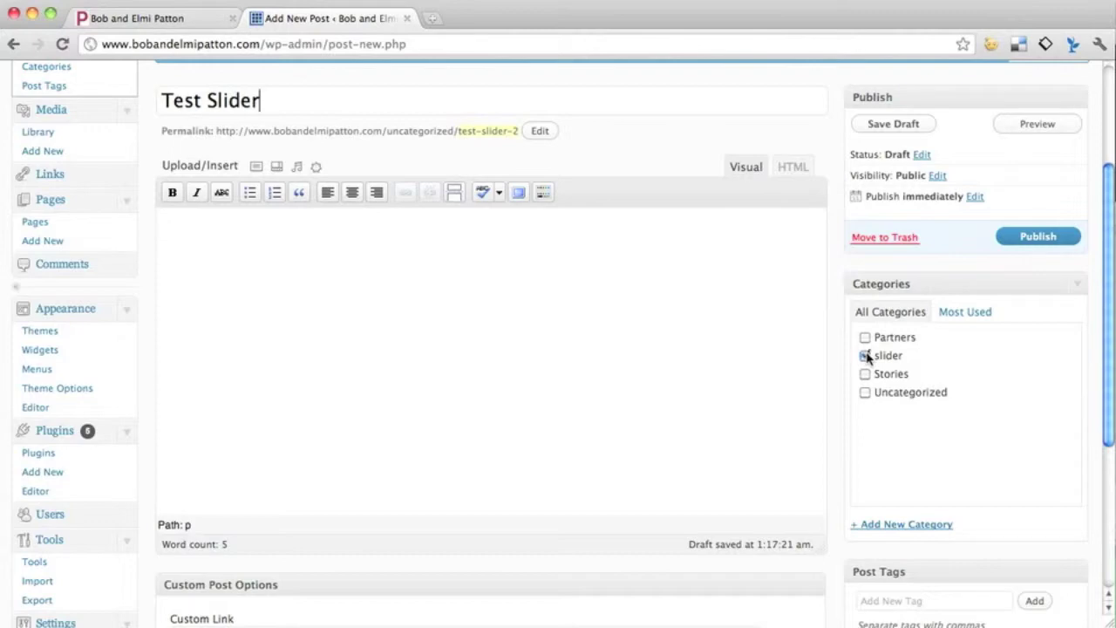
{"action": "left_click", "coordinate": [113, 19]}
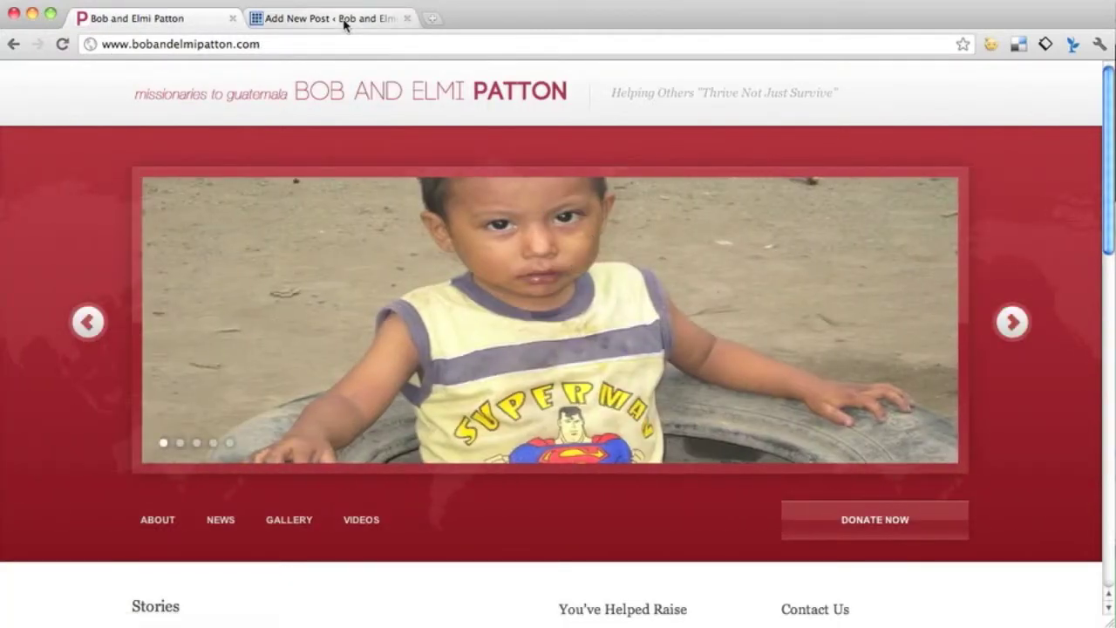
{"action": "left_click", "coordinate": [343, 19]}
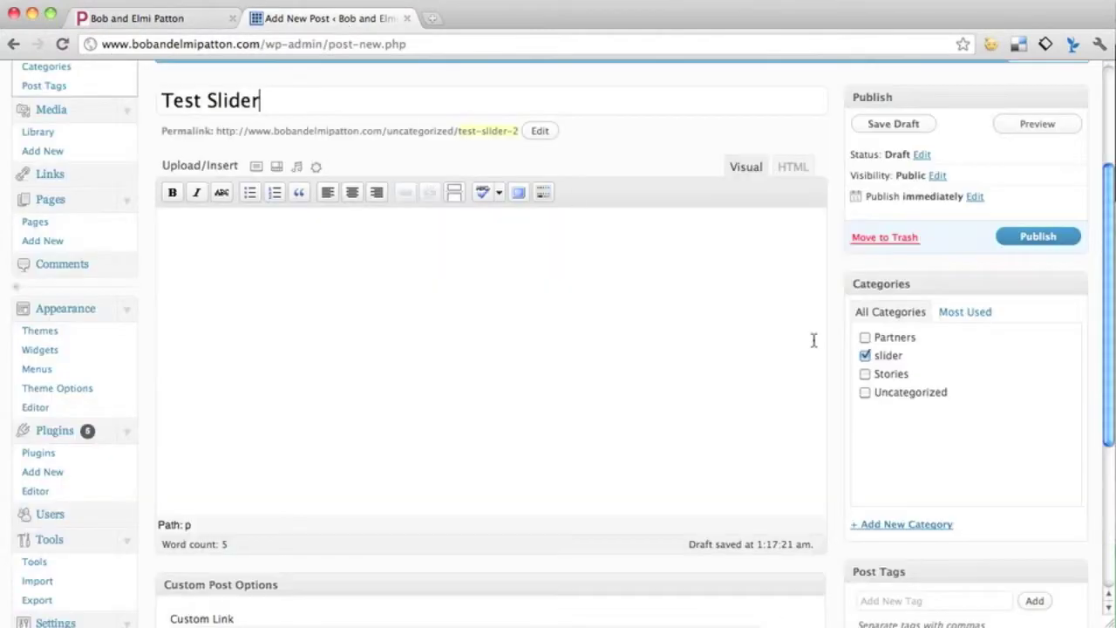
{"action": "scroll", "coordinate": [863, 394], "scroll_direction": "down", "scroll_amount": 4}
{"action": "scroll", "coordinate": [860, 392], "scroll_direction": "down", "scroll_amount": 1}
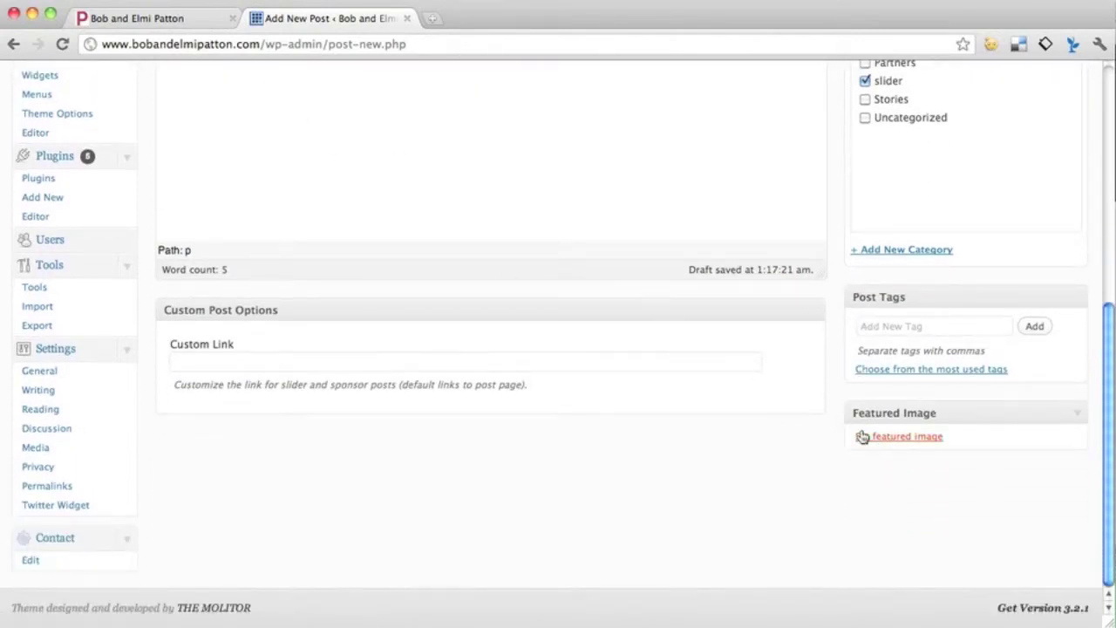
- Bring up the featured image chooser and try browsing the computer for a file, then cancel
{"action": "left_click", "coordinate": [861, 436]}
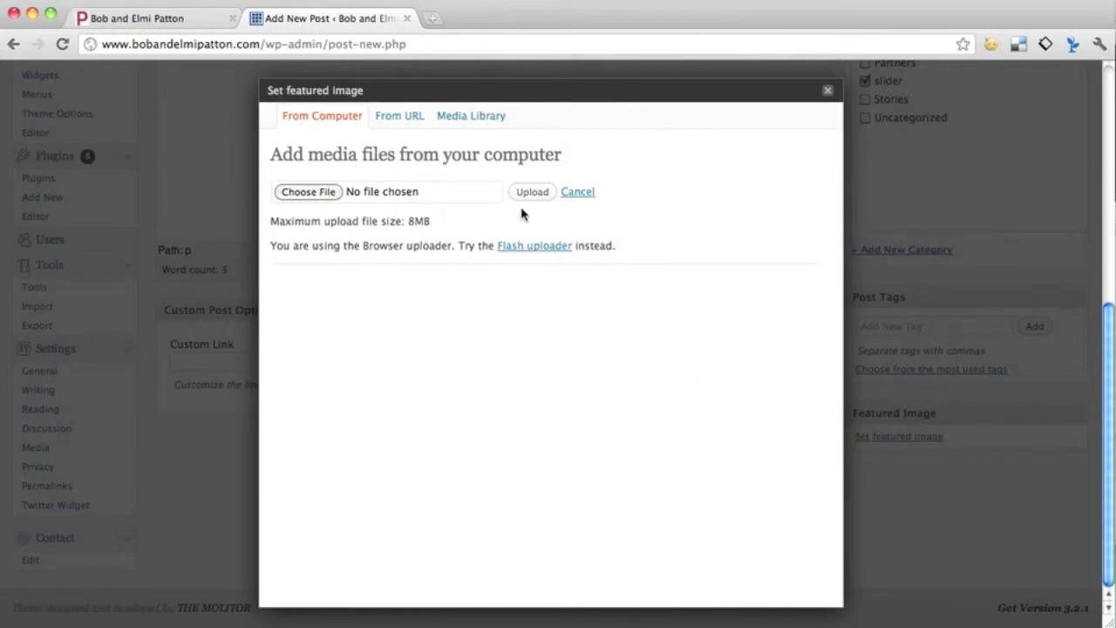
{"action": "left_click", "coordinate": [322, 193]}
{"action": "scroll", "coordinate": [525, 182], "scroll_direction": "down", "scroll_amount": 2}
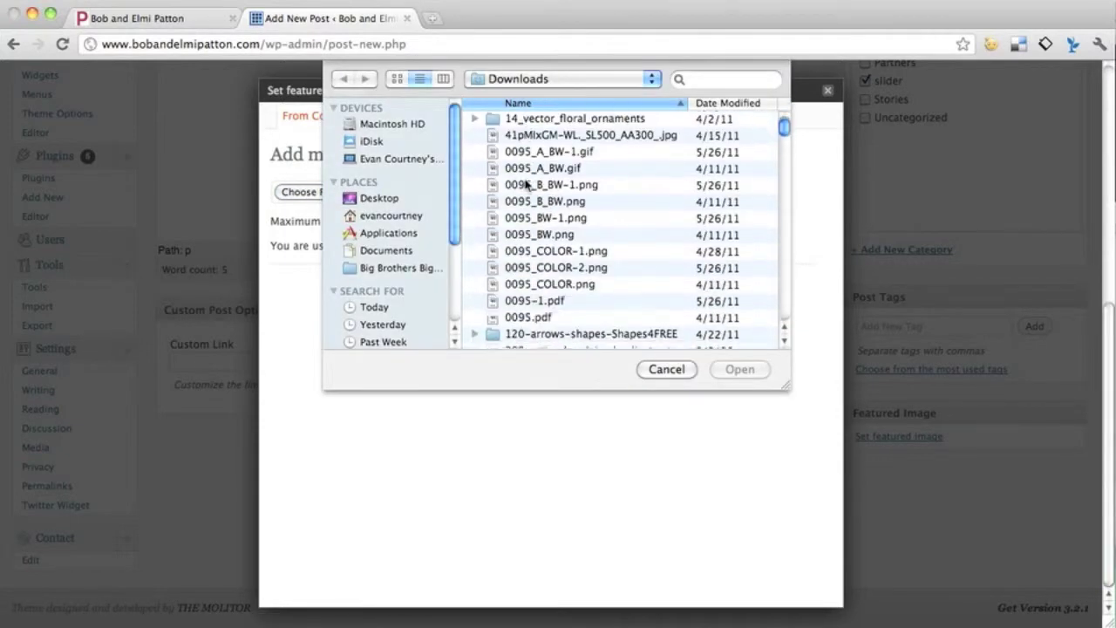
{"action": "scroll", "coordinate": [526, 183], "scroll_direction": "down", "scroll_amount": 5}
{"action": "scroll", "coordinate": [526, 183], "scroll_direction": "up", "scroll_amount": 3}
{"action": "scroll", "coordinate": [526, 182], "scroll_direction": "down", "scroll_amount": 1}
{"action": "scroll", "coordinate": [525, 182], "scroll_direction": "down", "scroll_amount": 4}
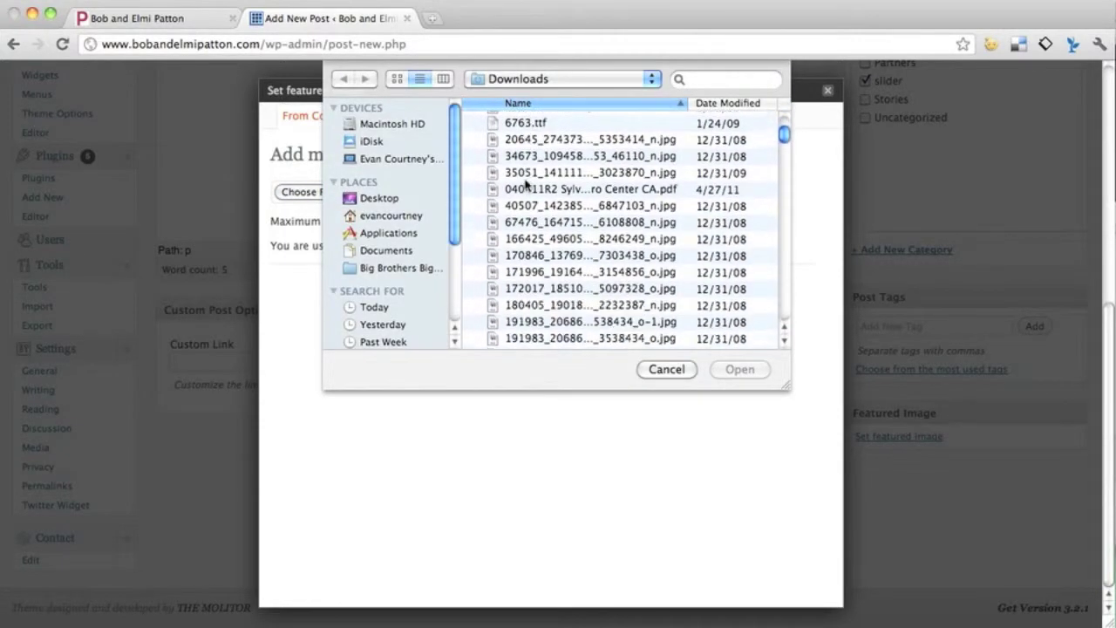
{"action": "left_click", "coordinate": [666, 369]}
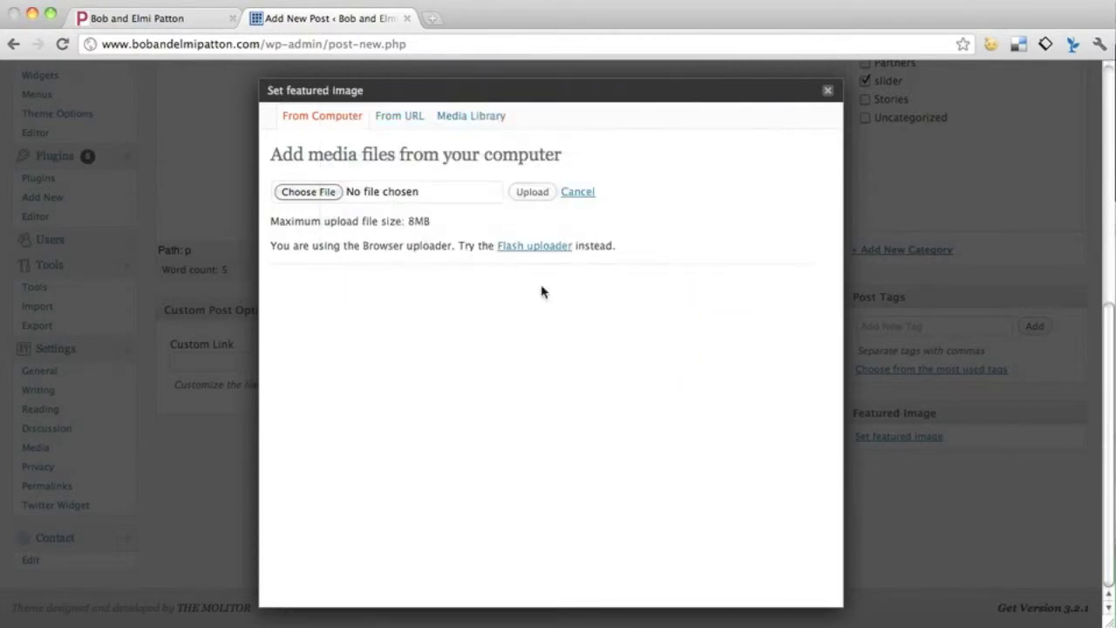
- Try the From URL option, then switch to the Media Library images
{"action": "left_click", "coordinate": [426, 116]}
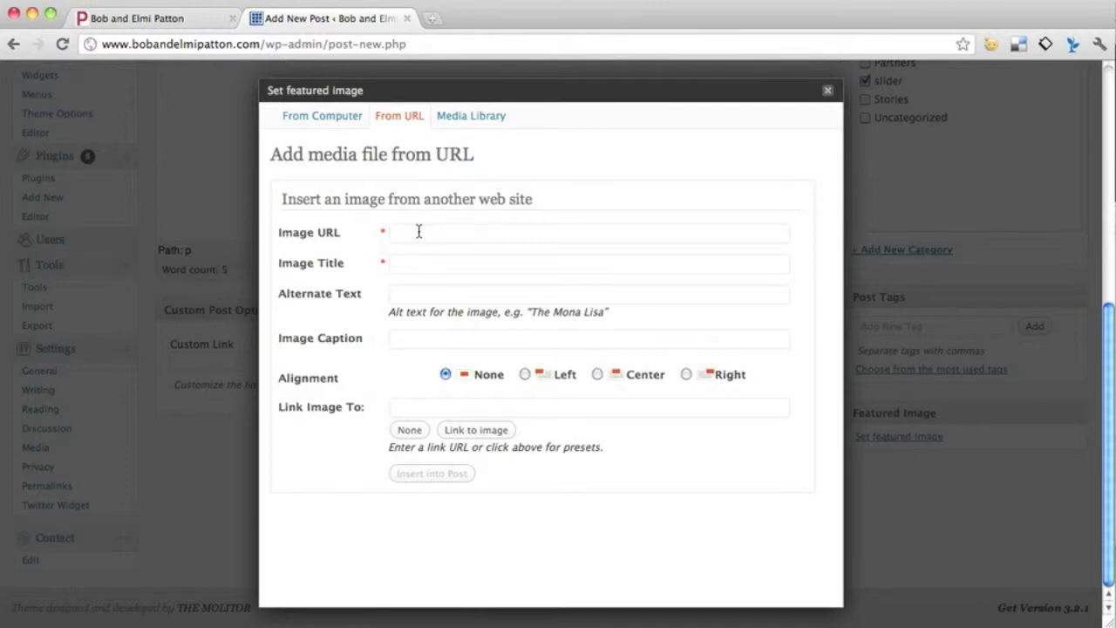
{"action": "left_click", "coordinate": [649, 238]}
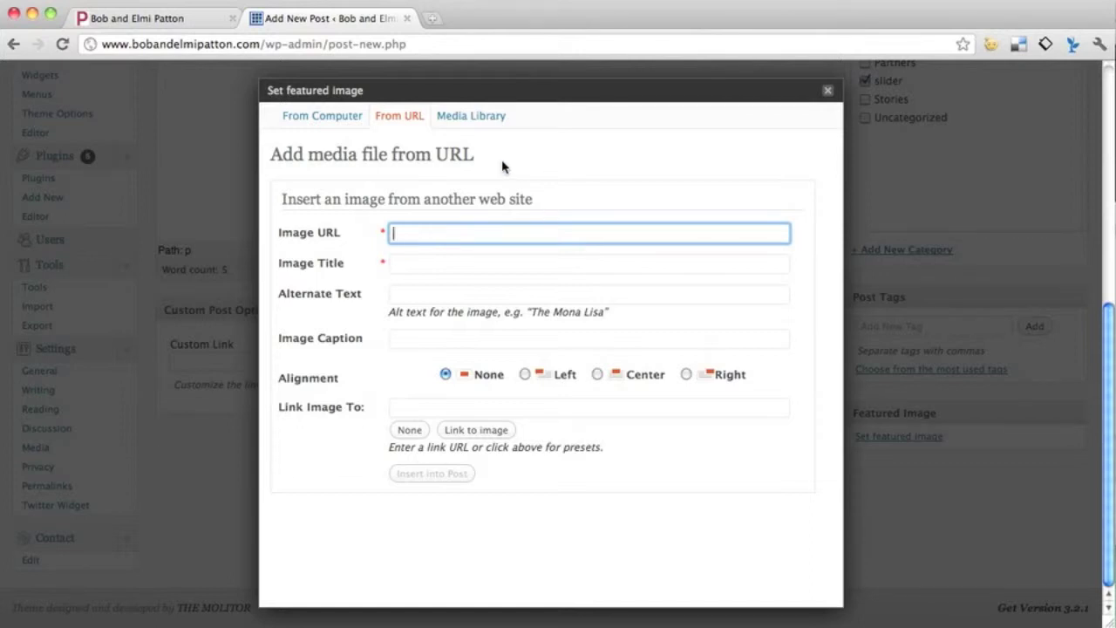
{"action": "left_click", "coordinate": [476, 122]}
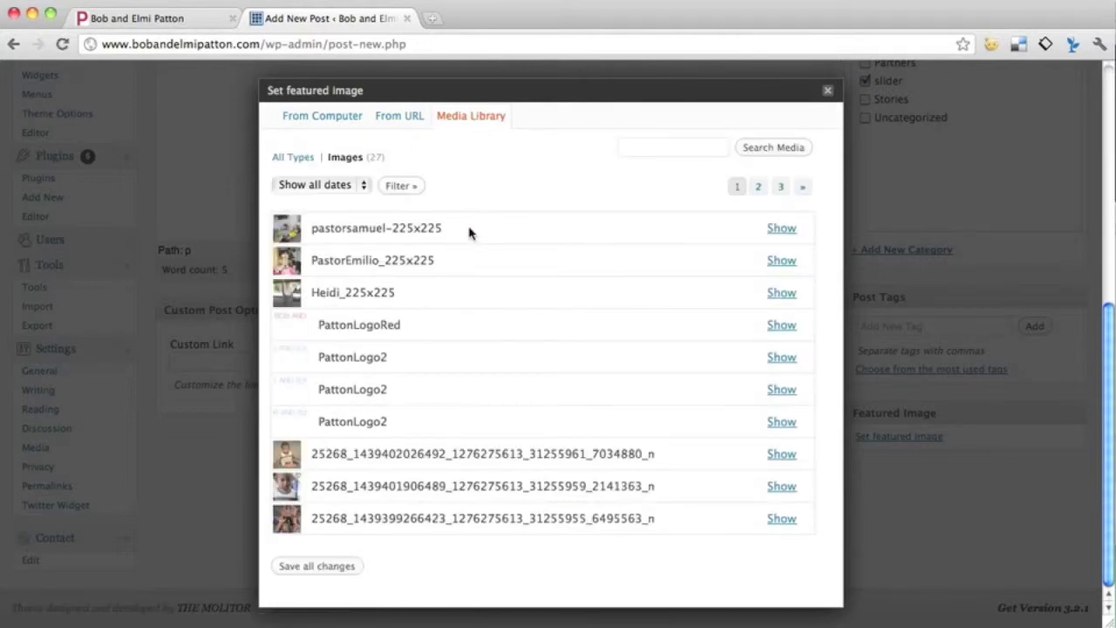
- Page through the media library to the DSC_0021 image and check its 936 × 328 size
{"action": "left_click", "coordinate": [758, 186]}
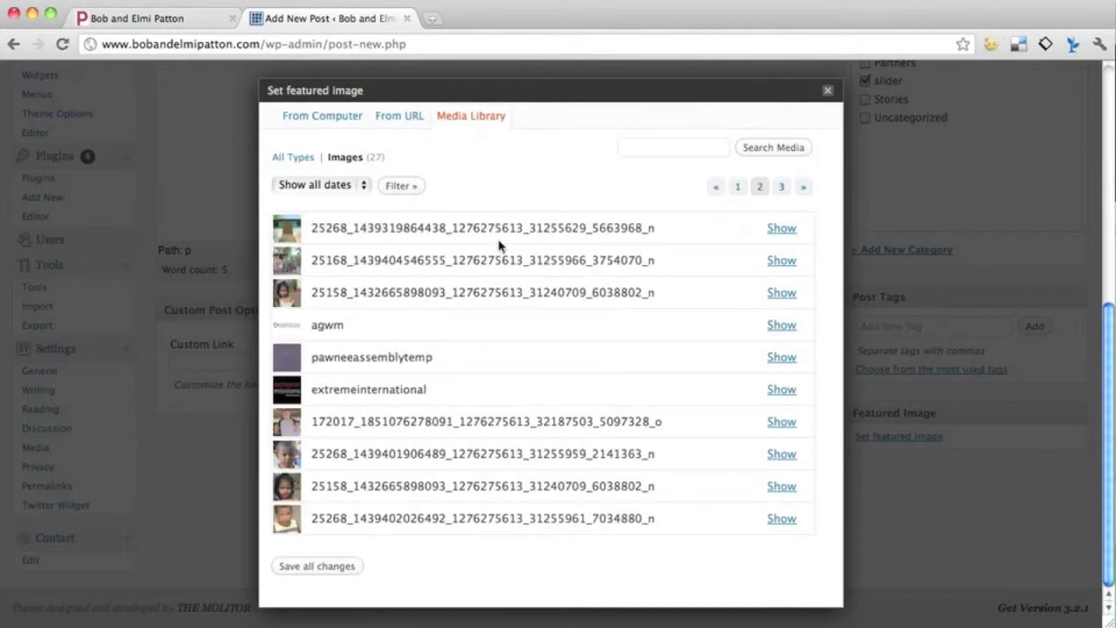
{"action": "left_click", "coordinate": [779, 187]}
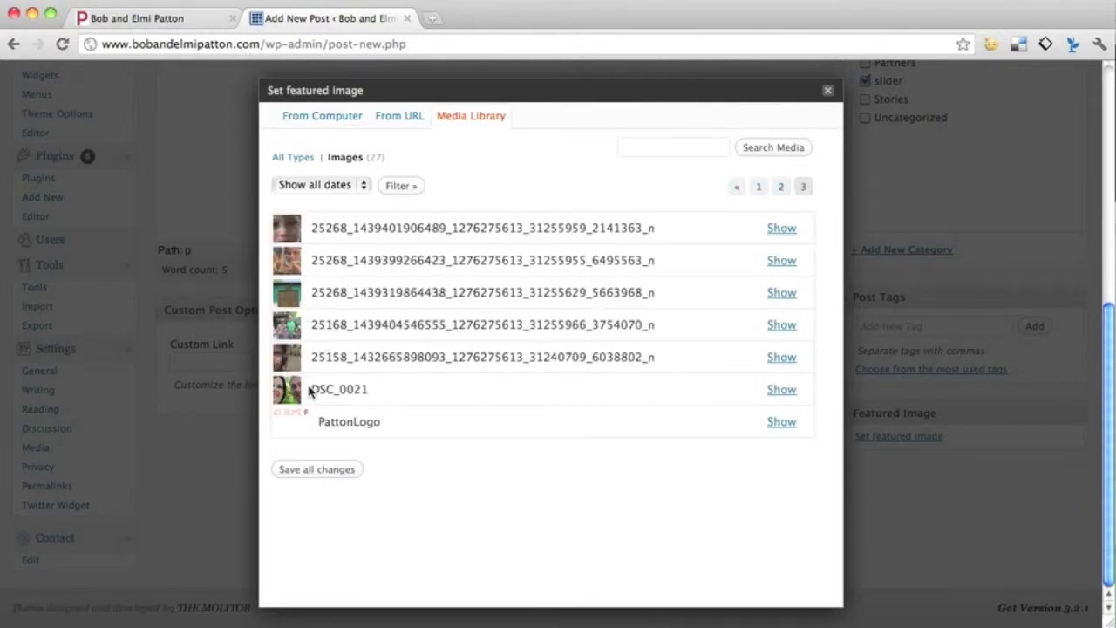
{"action": "left_click", "coordinate": [781, 388]}
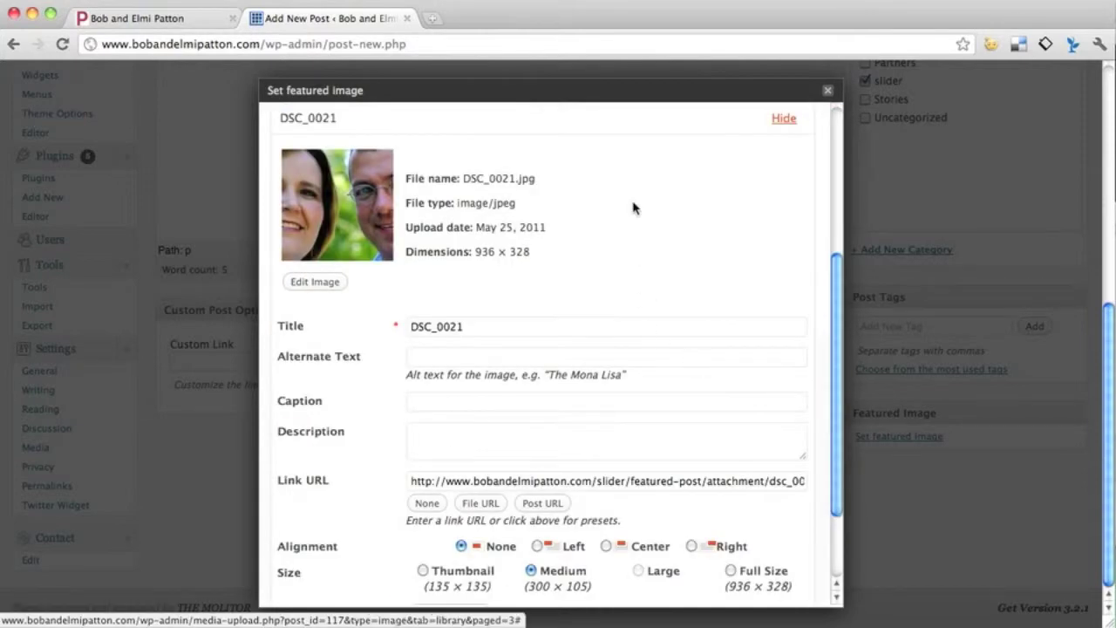
{"action": "left_click_drag", "start_coordinate": [475, 255], "coordinate": [521, 254]}
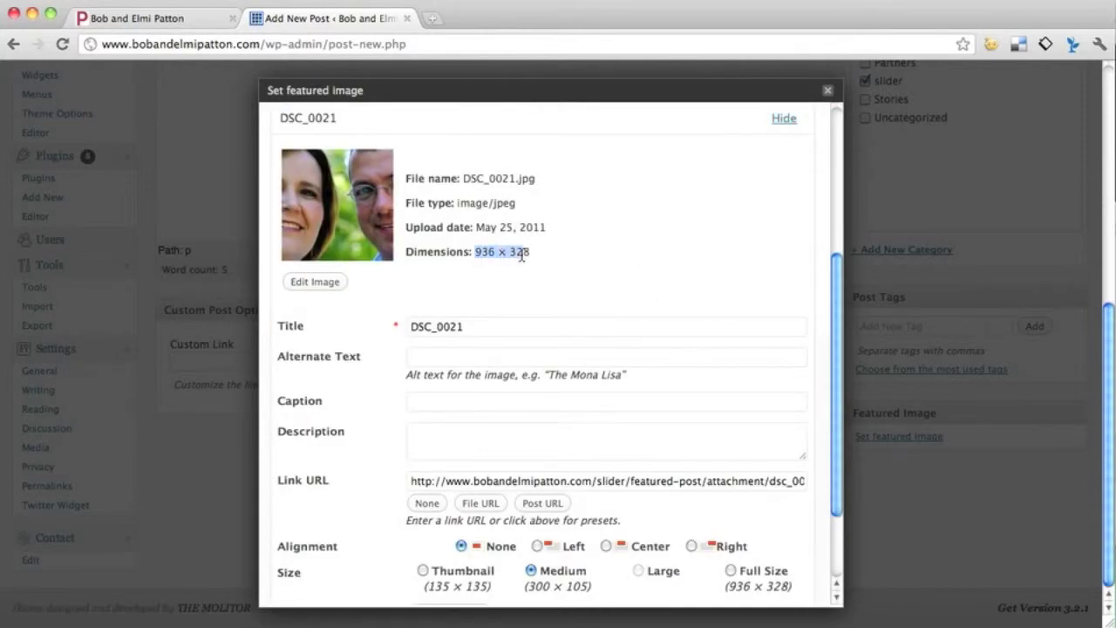
{"action": "left_click", "coordinate": [546, 256]}
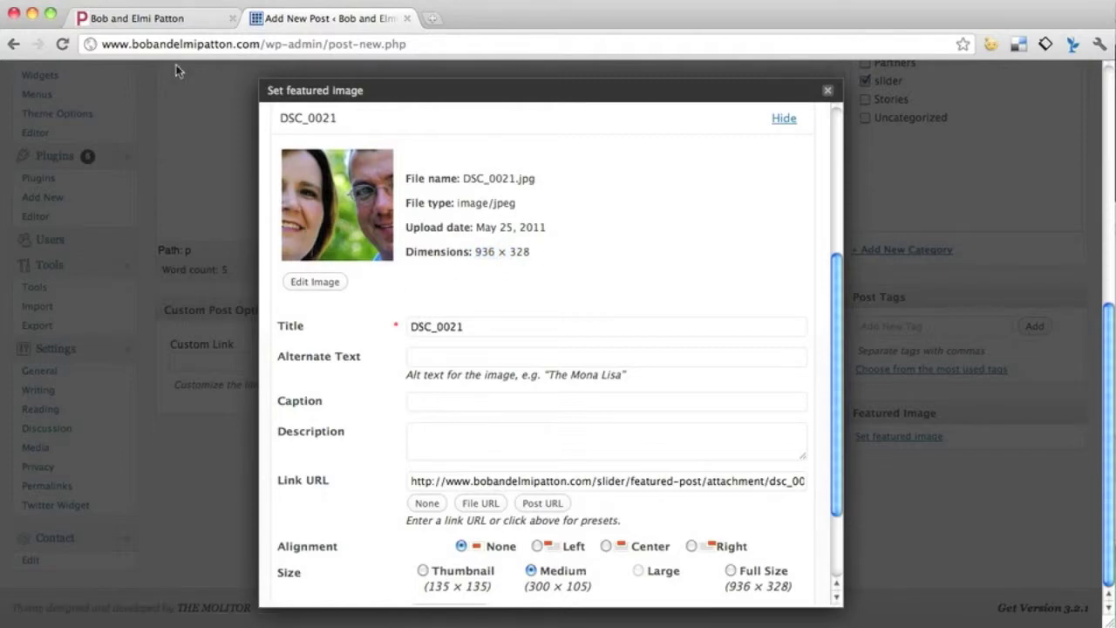
- Set DSC_0021 as the featured image, save all changes and close the dialog
{"action": "left_click", "coordinate": [140, 23]}
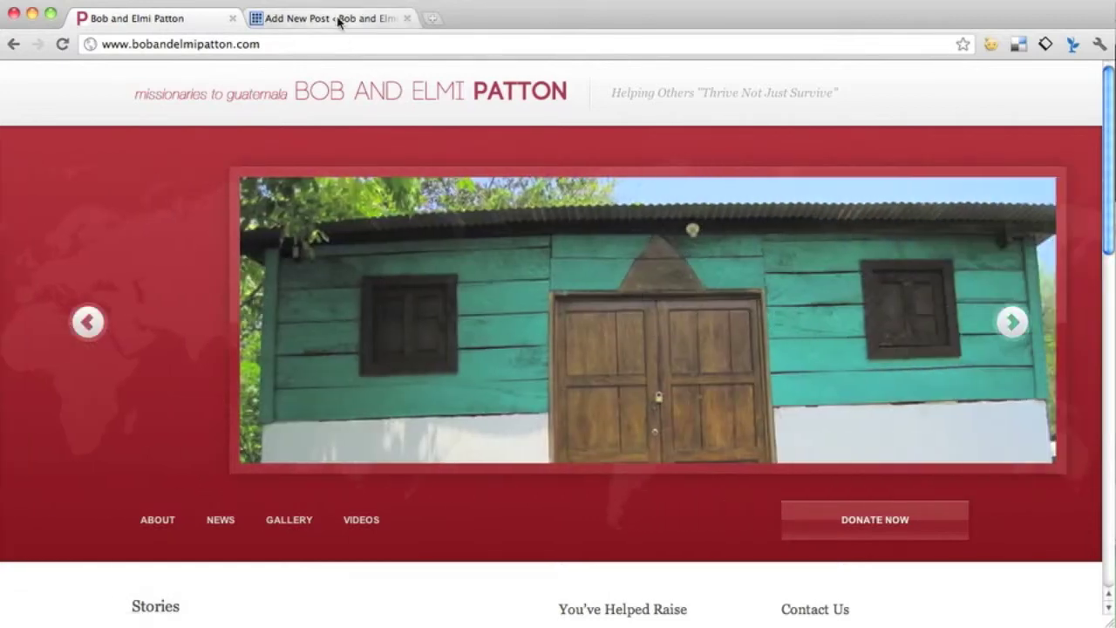
{"action": "left_click", "coordinate": [337, 19]}
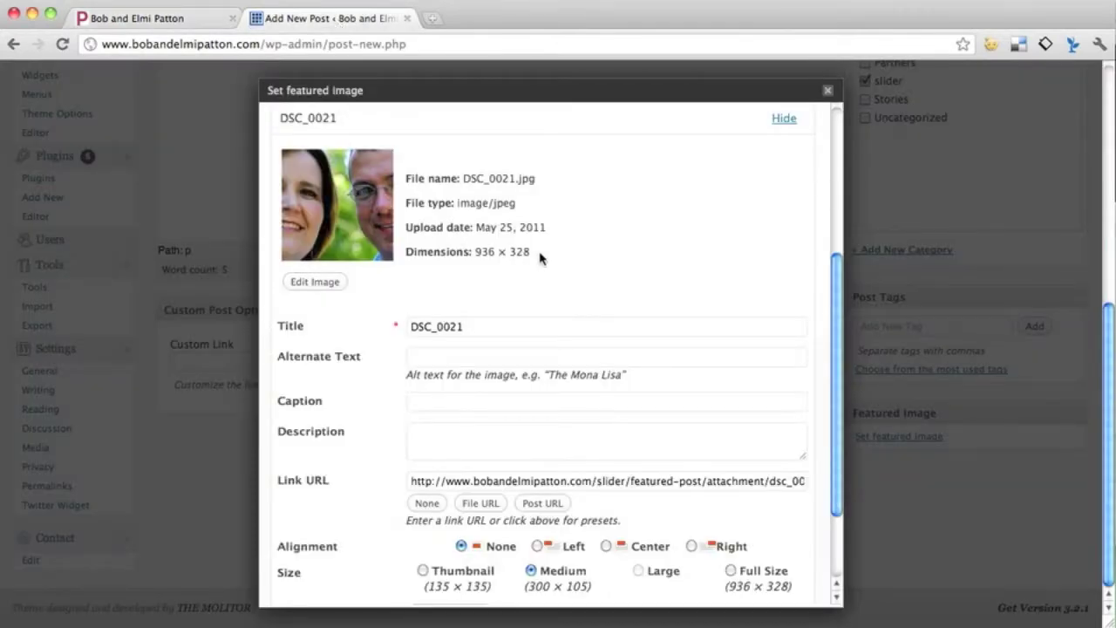
{"action": "left_click_drag", "start_coordinate": [540, 257], "coordinate": [475, 255]}
{"action": "left_click", "coordinate": [548, 272]}
{"action": "scroll", "coordinate": [544, 248], "scroll_direction": "down", "scroll_amount": 3}
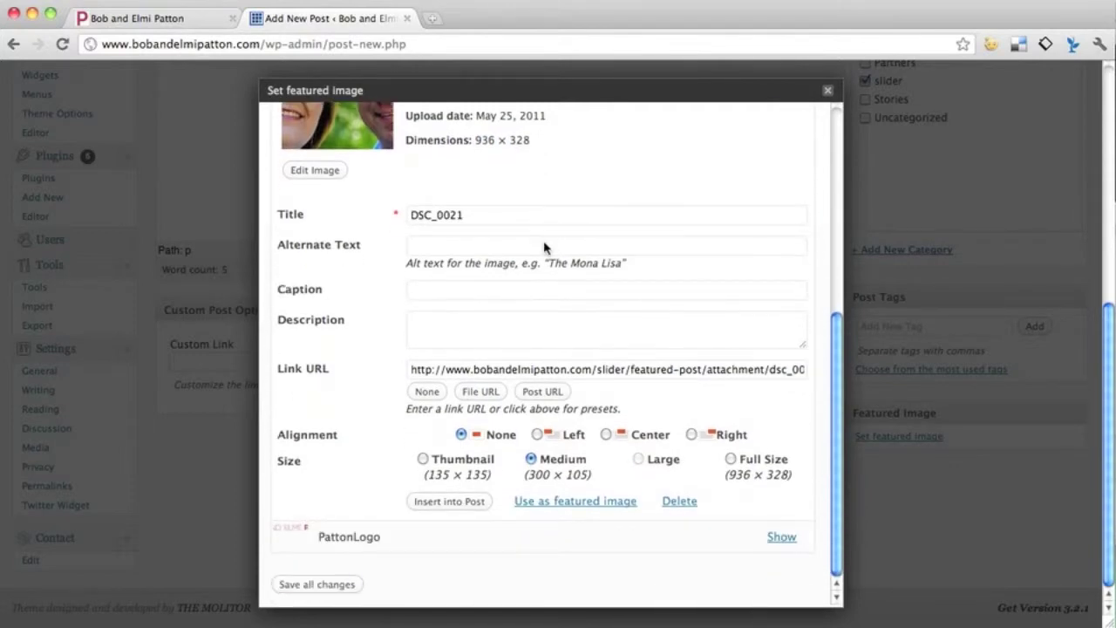
{"action": "left_click", "coordinate": [542, 502]}
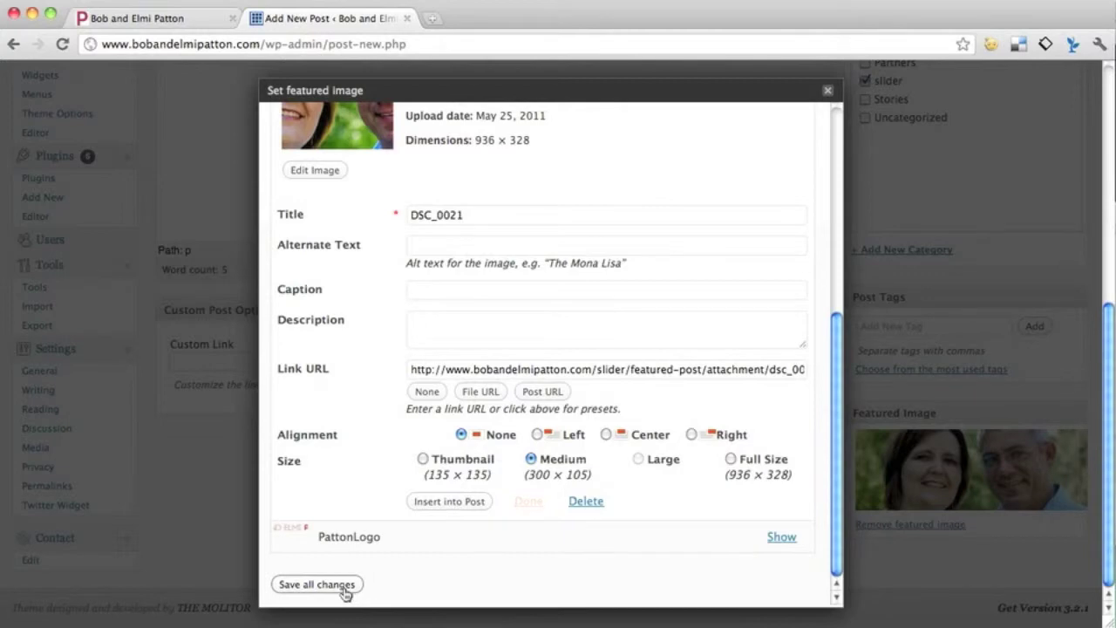
{"action": "left_click", "coordinate": [344, 590]}
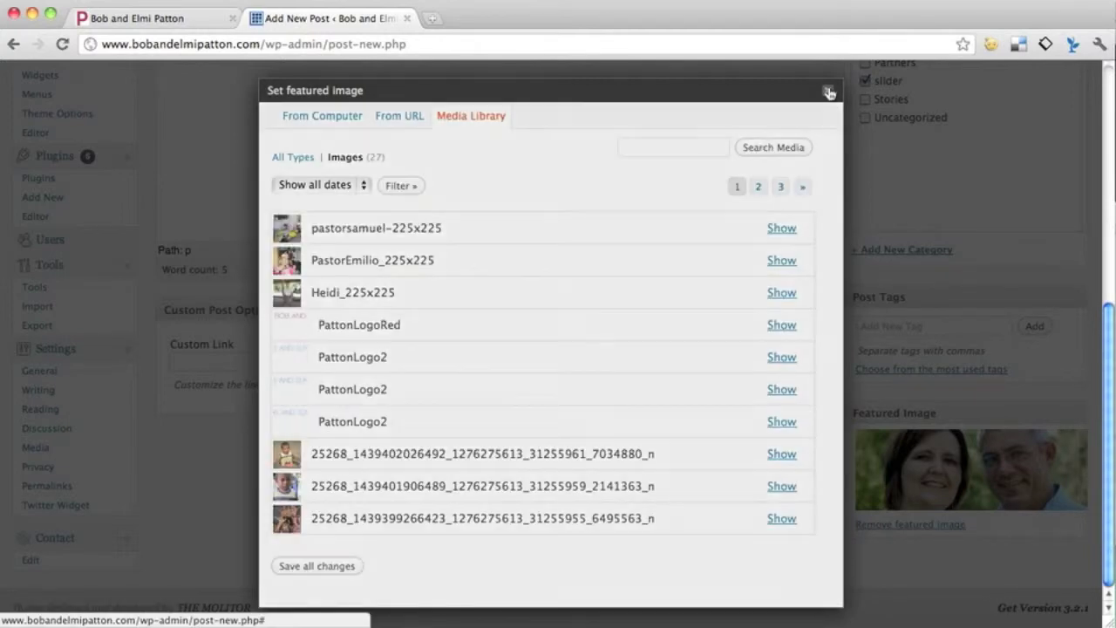
{"action": "left_click", "coordinate": [829, 92]}
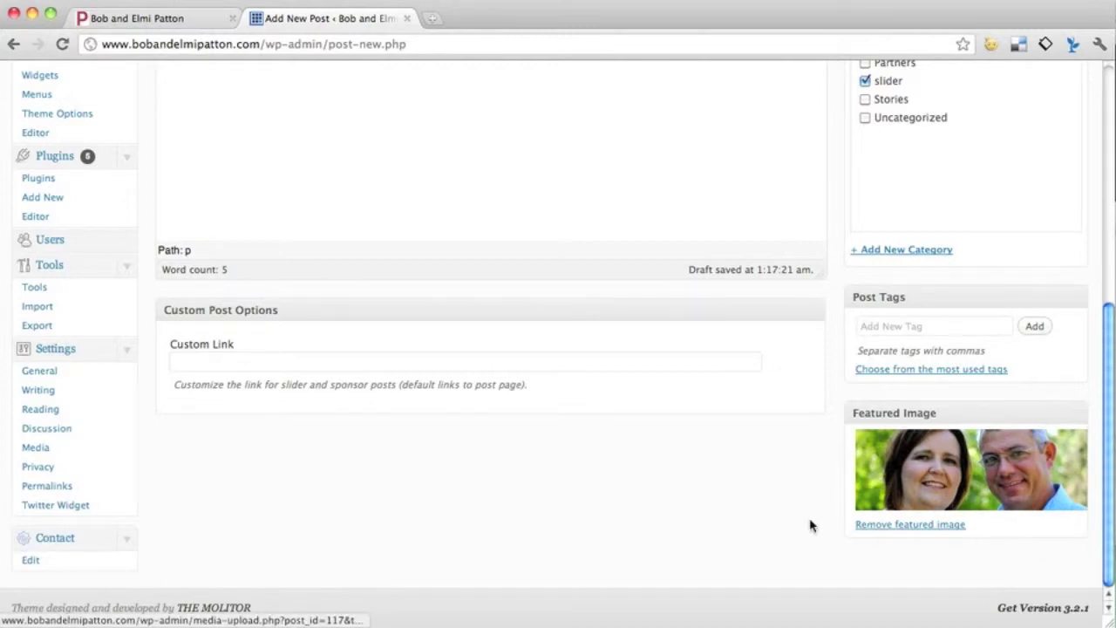
- Publish the Test Slider post from the top of the editor
{"action": "scroll", "coordinate": [809, 524], "scroll_direction": "up", "scroll_amount": 5}
{"action": "scroll", "coordinate": [809, 524], "scroll_direction": "up", "scroll_amount": 3}
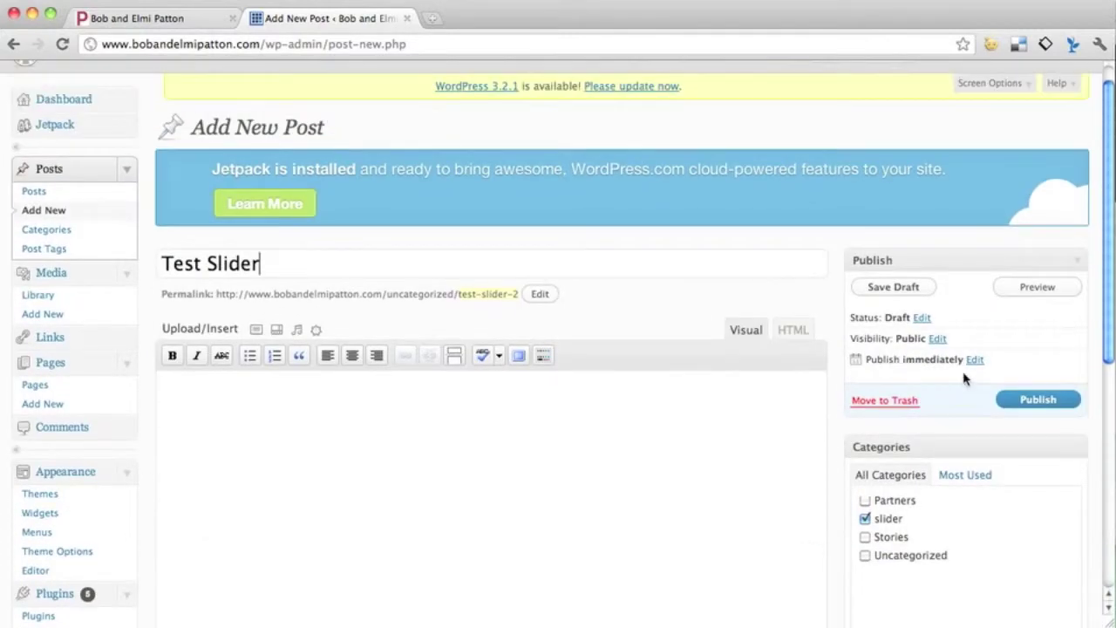
{"action": "left_click", "coordinate": [1028, 401]}
{"action": "left_click", "coordinate": [1029, 401]}
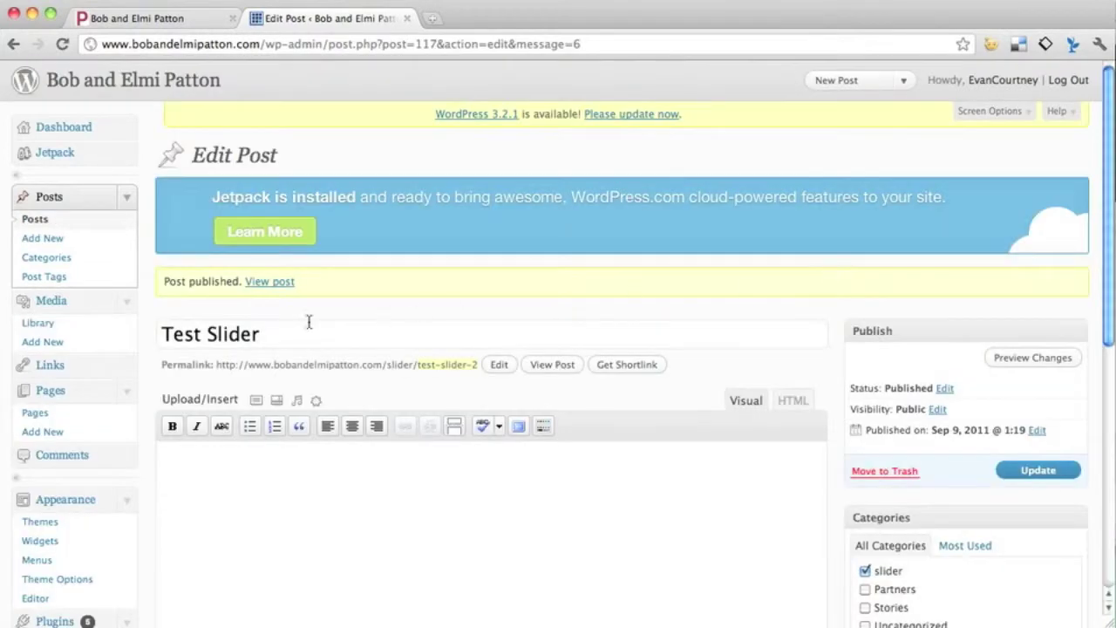
{"action": "left_click", "coordinate": [131, 19]}
- Reload the live homepage so the slider picks up the new post
{"action": "left_click", "coordinate": [209, 50]}
{"action": "key", "text": "Return"}
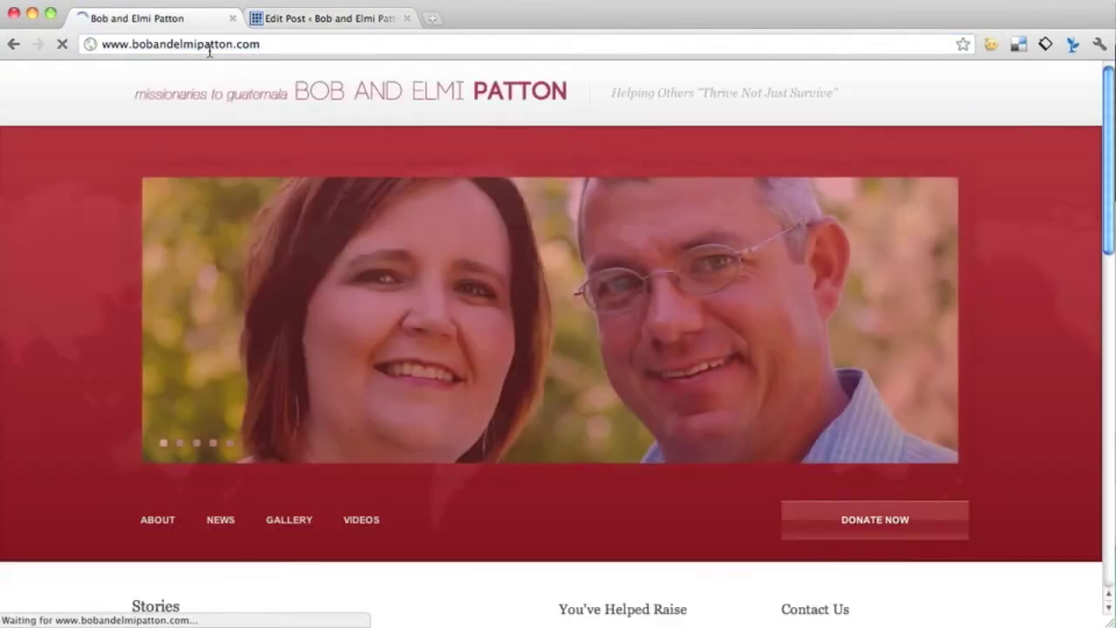
{"action": "left_click", "coordinate": [327, 18]}
{"action": "left_click", "coordinate": [158, 25]}
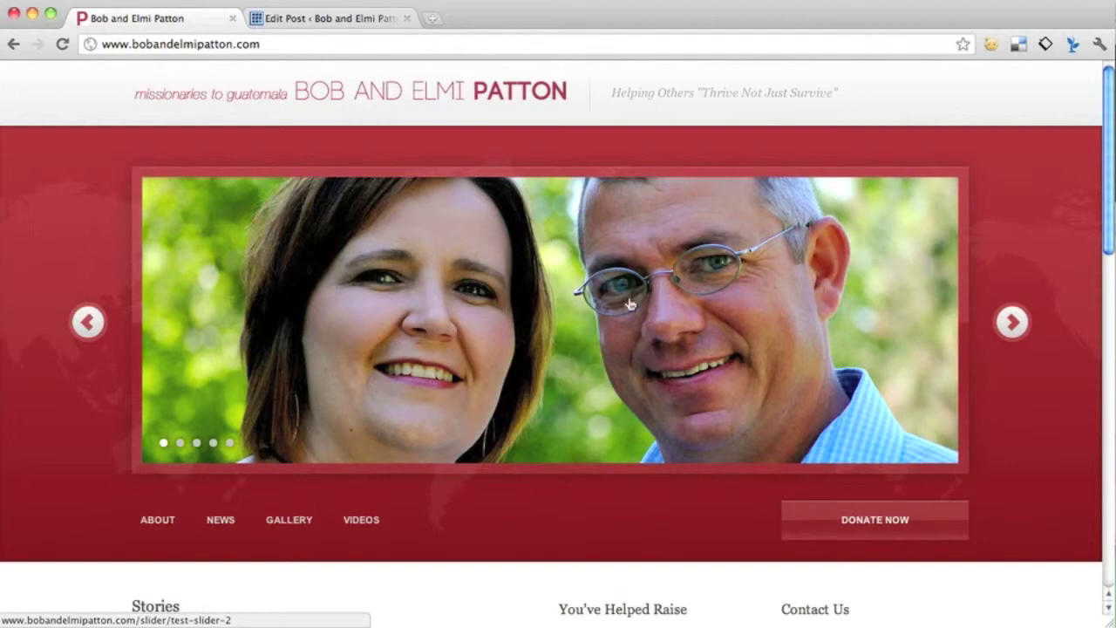
- Step back and forth through the slider's slides to find the couple photo
{"action": "left_click", "coordinate": [994, 321]}
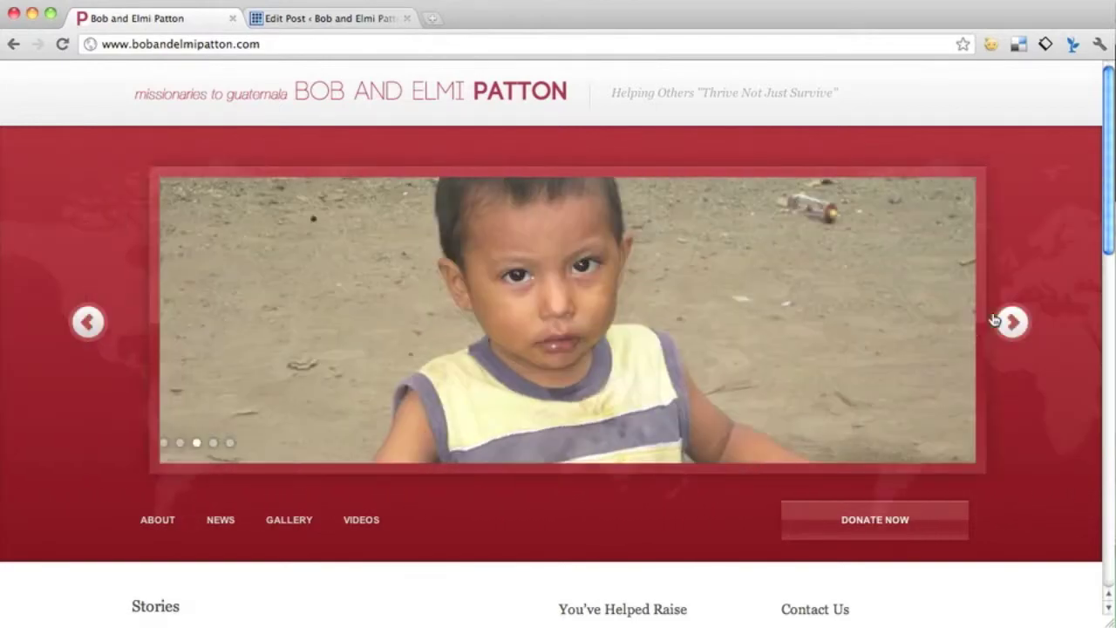
{"action": "left_click", "coordinate": [87, 324]}
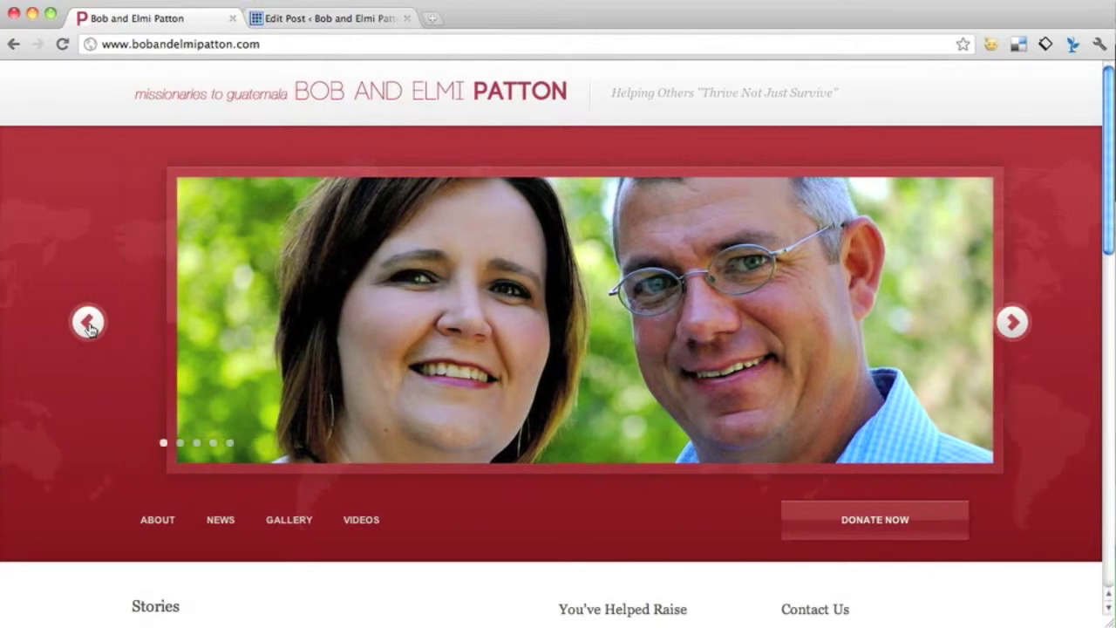
{"action": "left_click", "coordinate": [94, 324]}
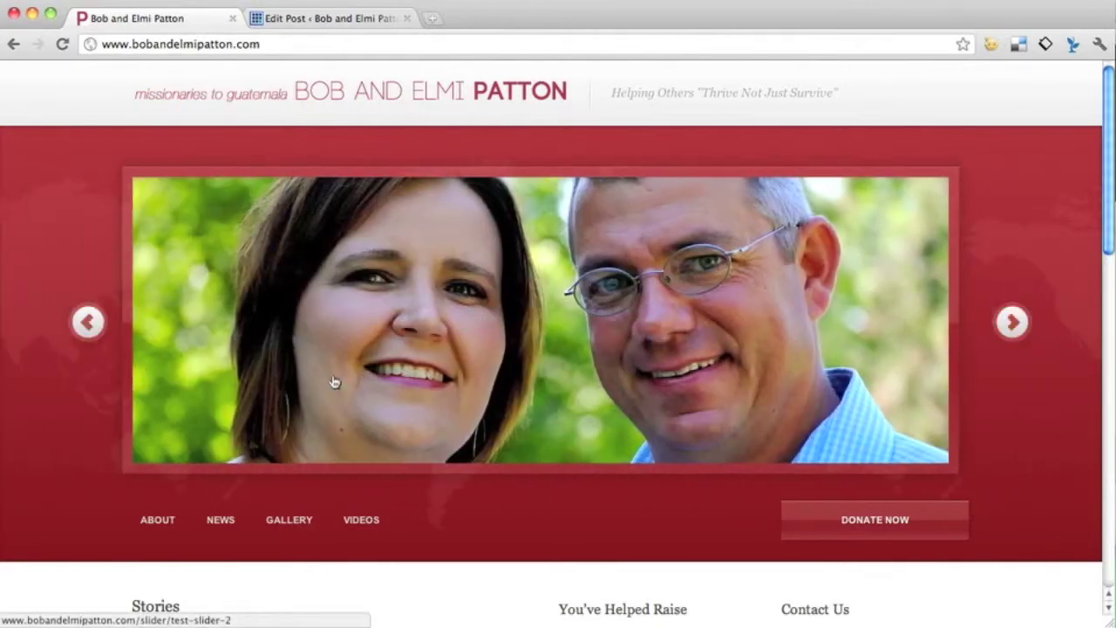
{"action": "left_click", "coordinate": [1007, 322]}
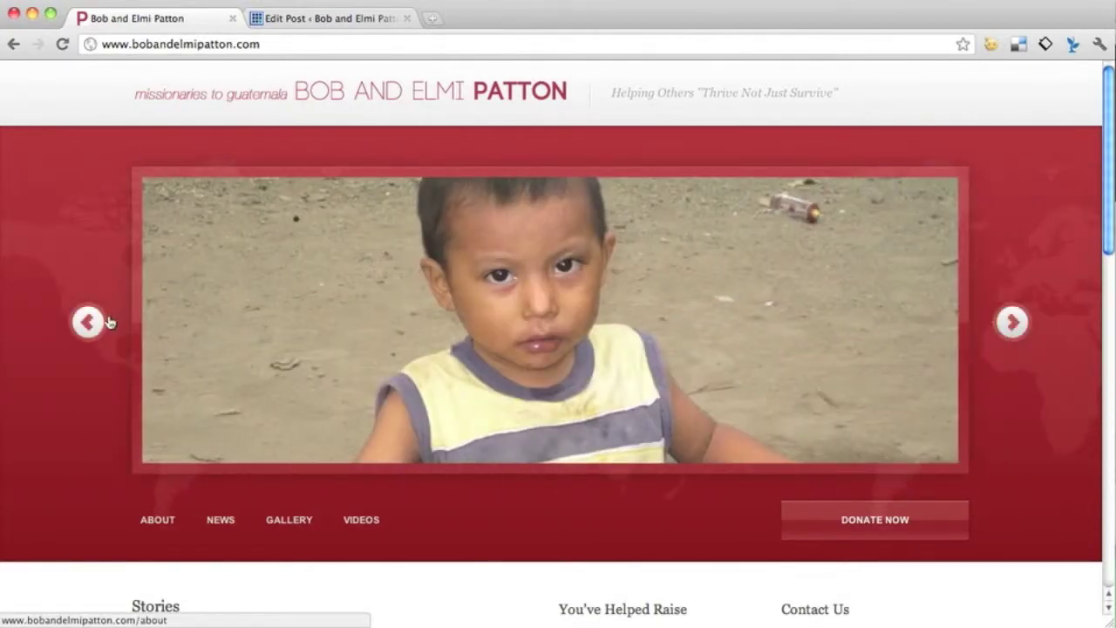
{"action": "left_click", "coordinate": [90, 325]}
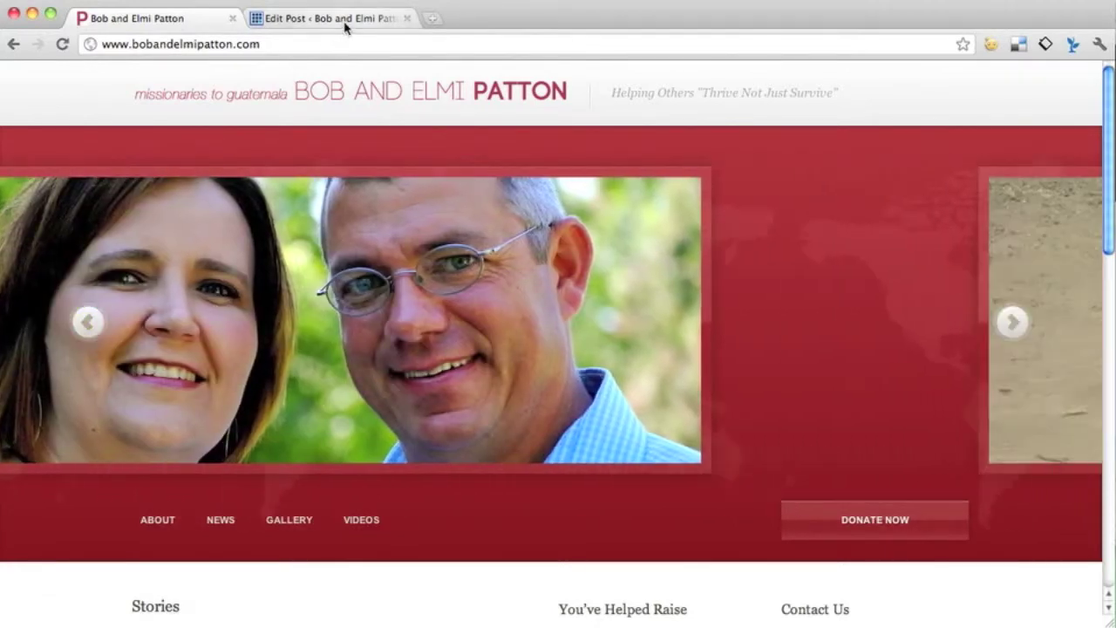
{"action": "left_click", "coordinate": [344, 22]}
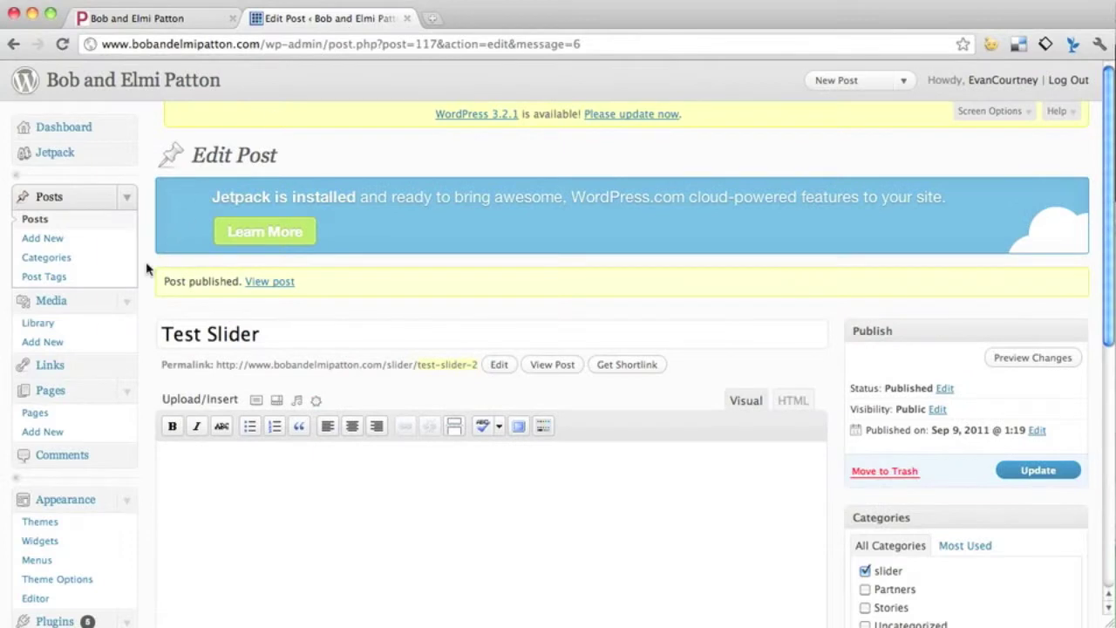
- Check the Theme Options Home Slider settings, which show five slider posts
{"action": "scroll", "coordinate": [139, 273], "scroll_direction": "down", "scroll_amount": 2}
{"action": "scroll", "coordinate": [137, 276], "scroll_direction": "down", "scroll_amount": 3}
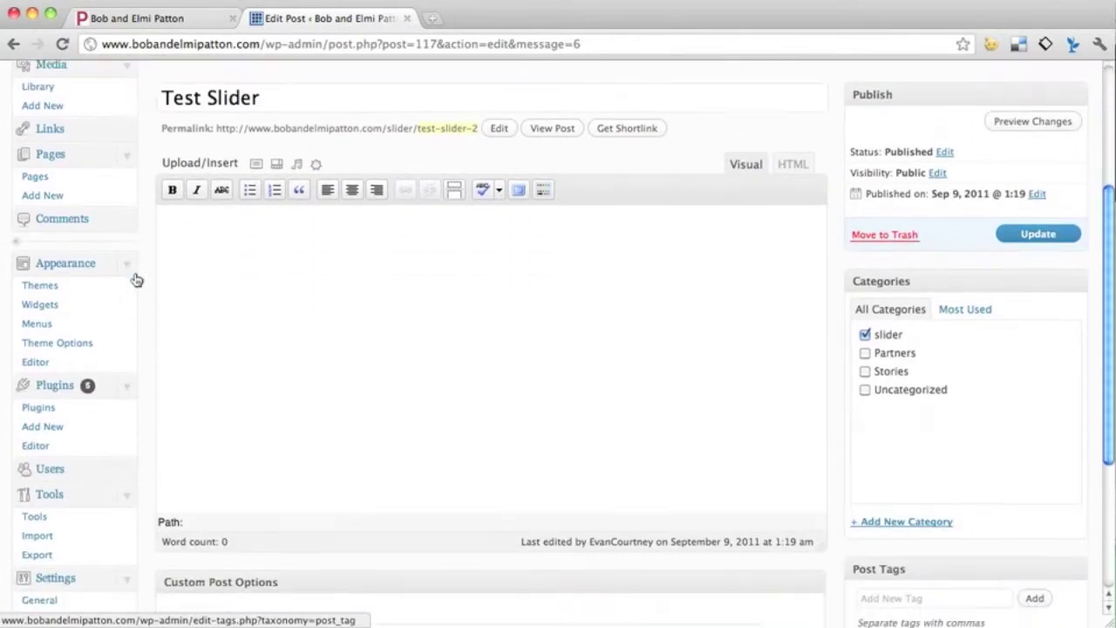
{"action": "left_click", "coordinate": [81, 345]}
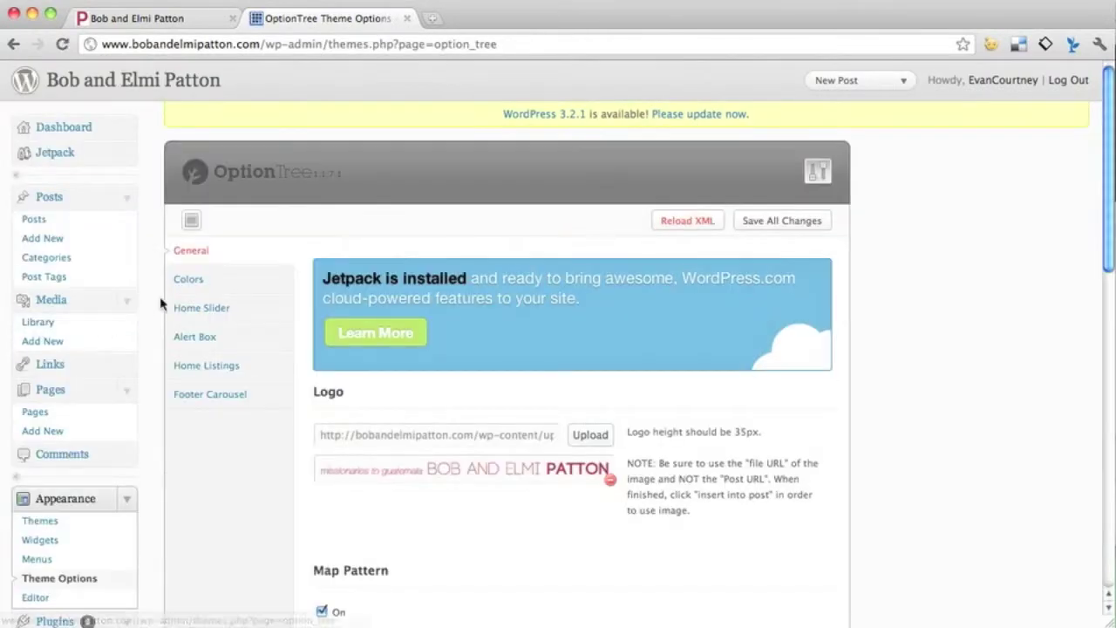
{"action": "left_click", "coordinate": [207, 308]}
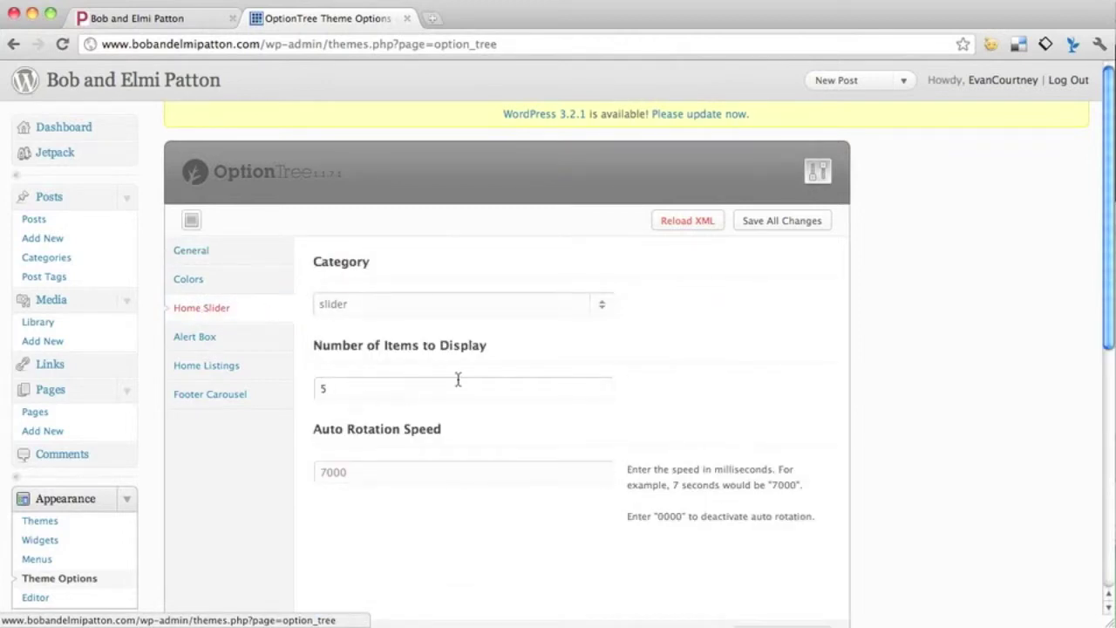
{"action": "scroll", "coordinate": [620, 368], "scroll_direction": "down", "scroll_amount": 2}
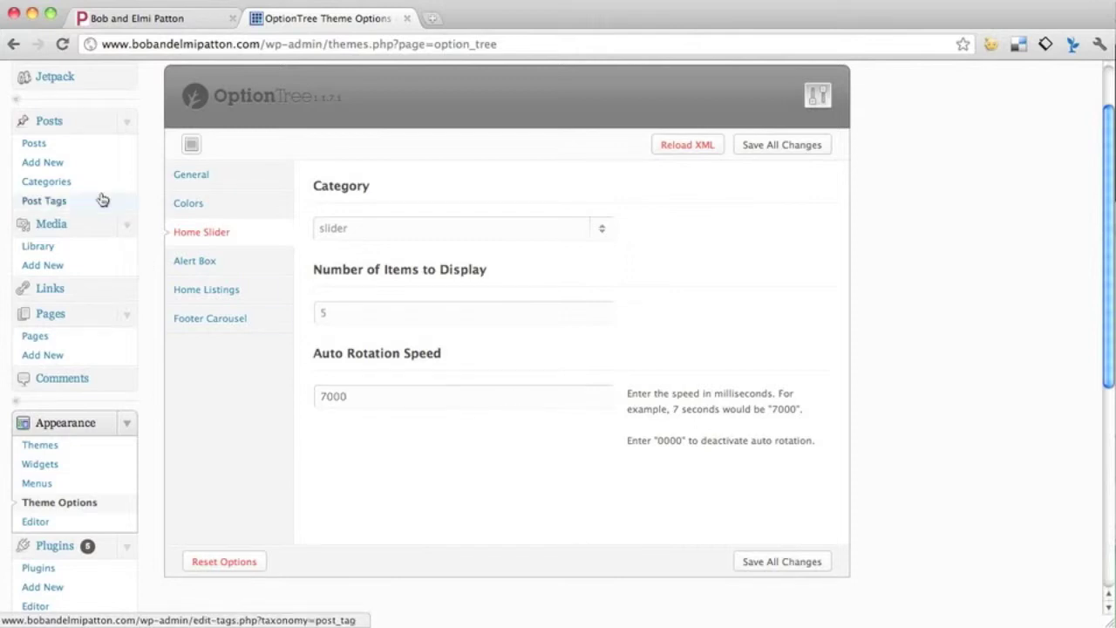
- Reopen the Posts list with Test Slider at the top, glancing at the live homepage
{"action": "left_click", "coordinate": [47, 146]}
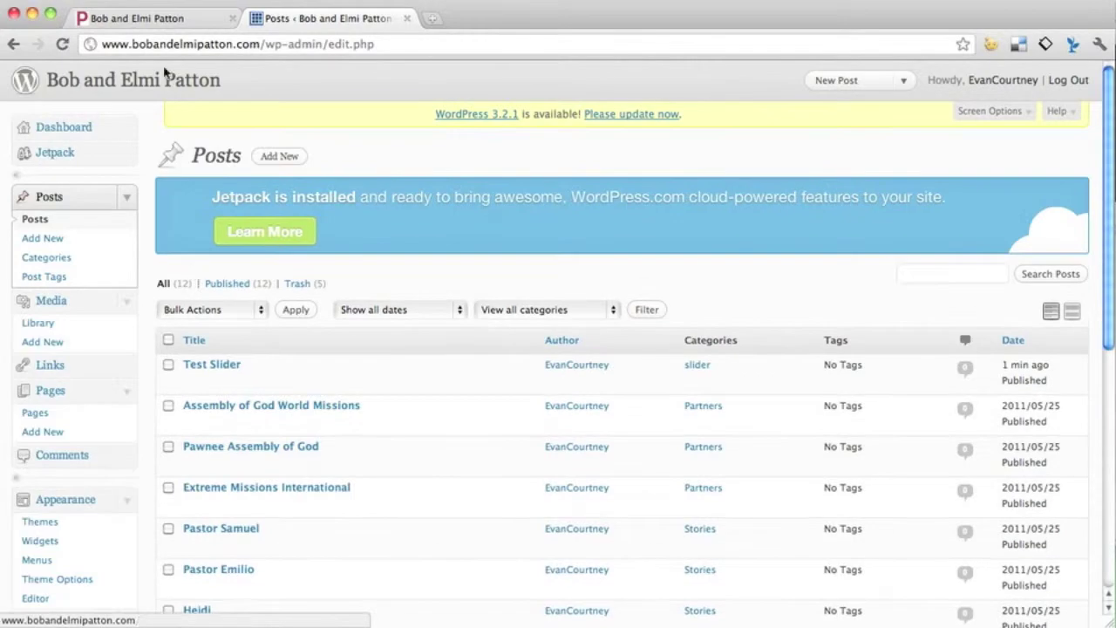
{"action": "left_click", "coordinate": [170, 21]}
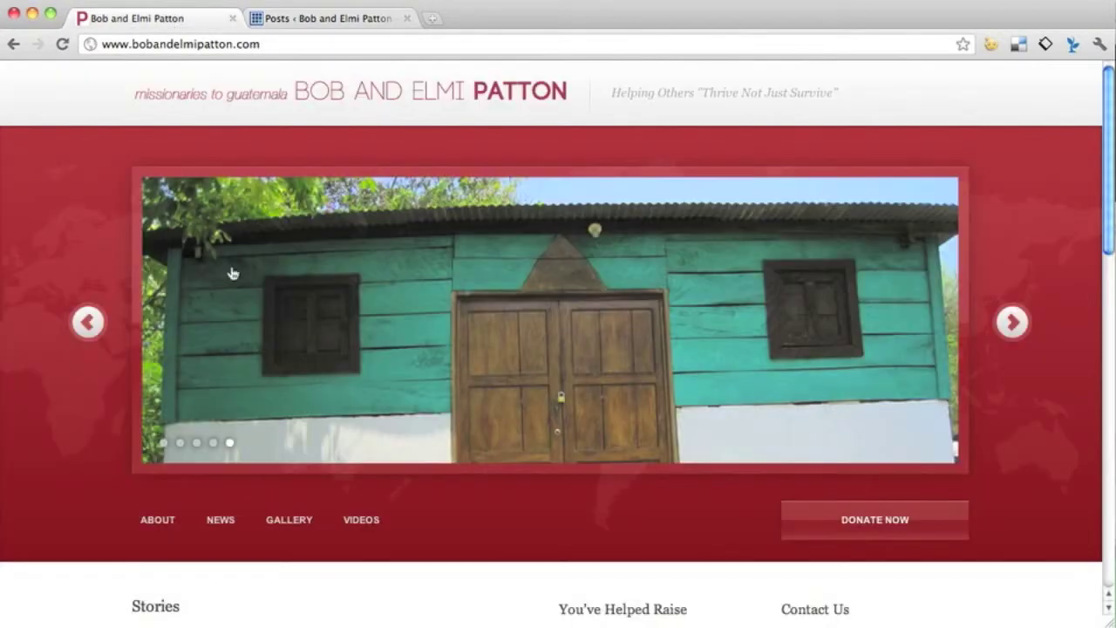
{"action": "left_click", "coordinate": [291, 19]}
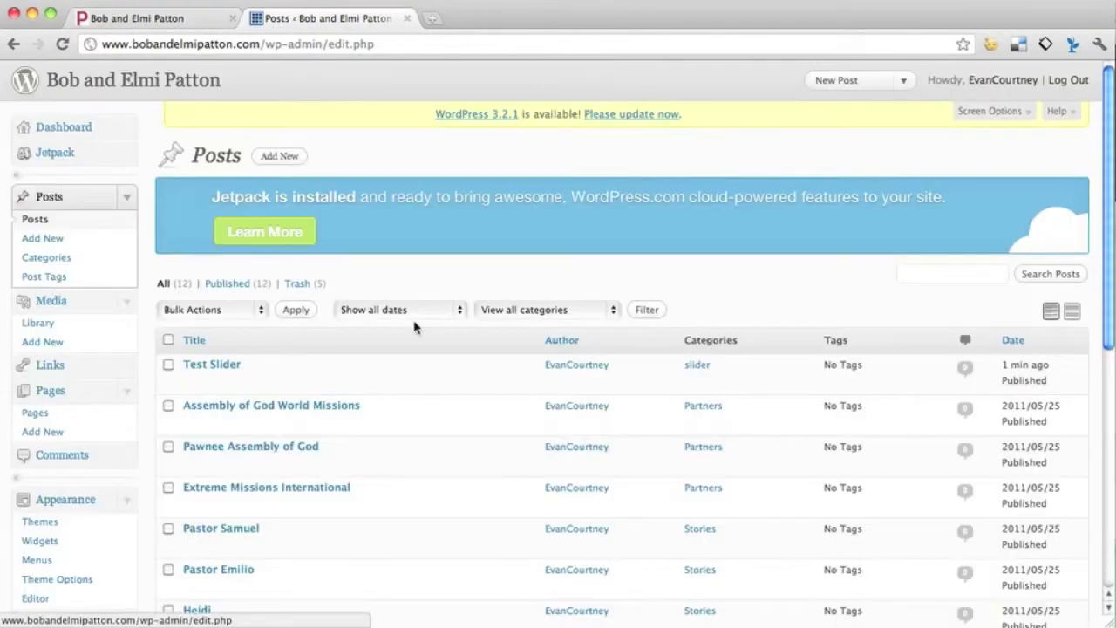
- Open Test Slider for editing and remove its featured image
{"action": "mouse_move", "coordinate": [209, 373]}
{"action": "left_click", "coordinate": [194, 386]}
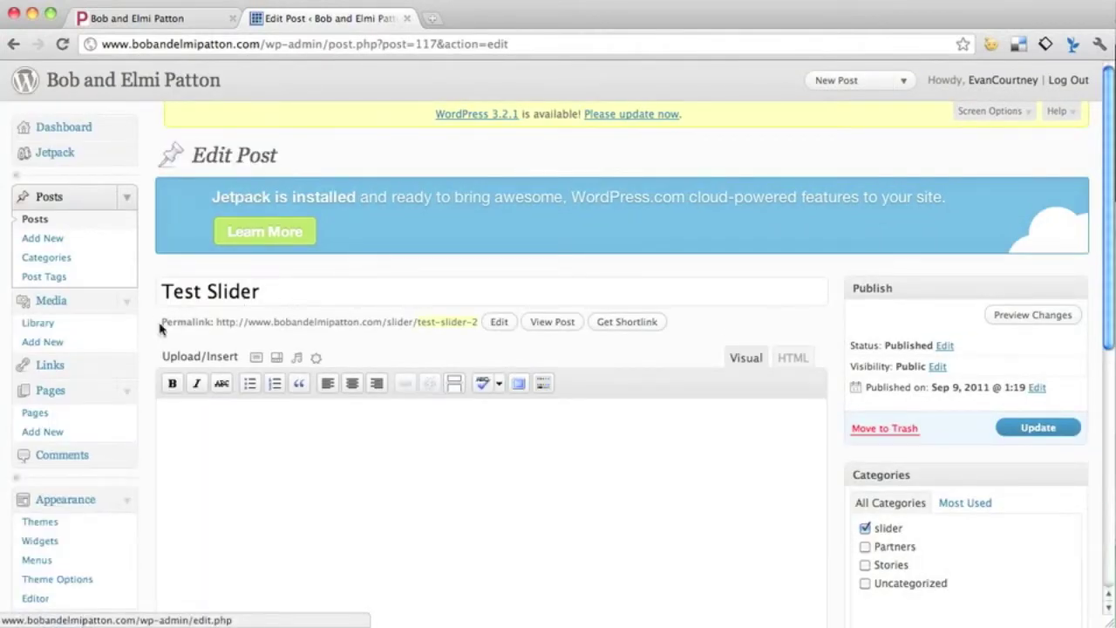
{"action": "scroll", "coordinate": [500, 411], "scroll_direction": "down", "scroll_amount": 5}
{"action": "scroll", "coordinate": [832, 448], "scroll_direction": "up", "scroll_amount": 1}
{"action": "scroll", "coordinate": [835, 464], "scroll_direction": "down", "scroll_amount": 5}
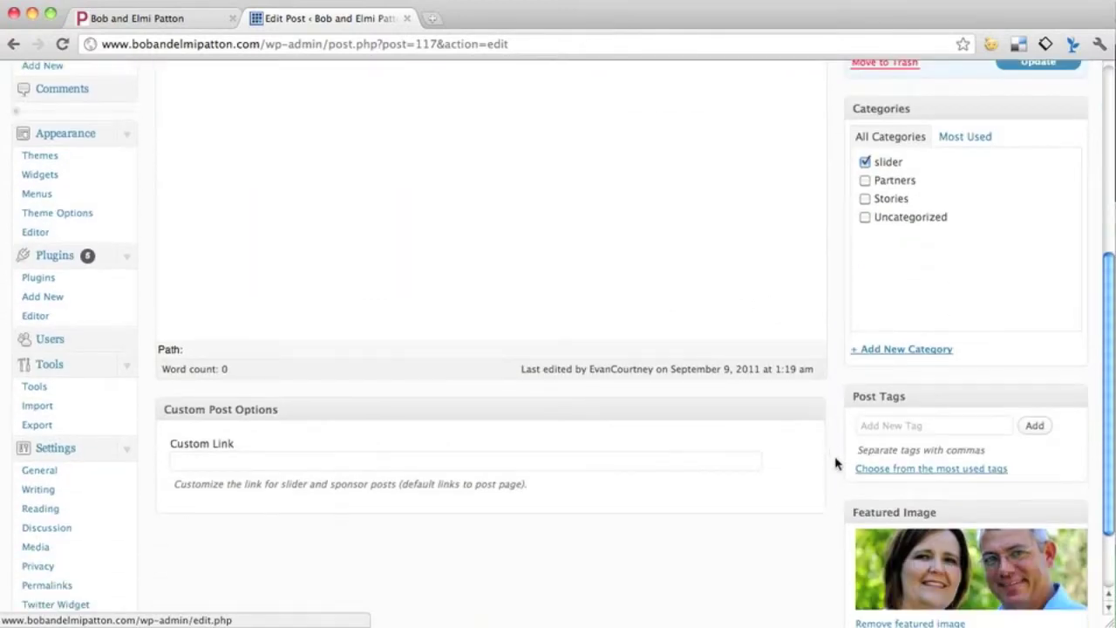
{"action": "scroll", "coordinate": [850, 488], "scroll_direction": "down", "scroll_amount": 2}
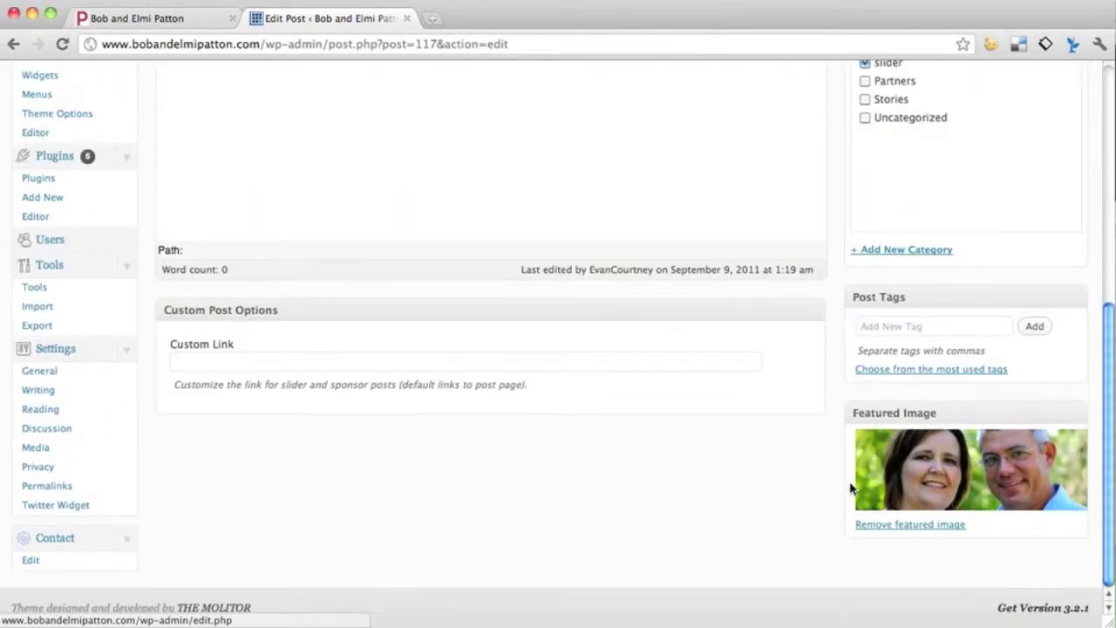
{"action": "left_click", "coordinate": [899, 526]}
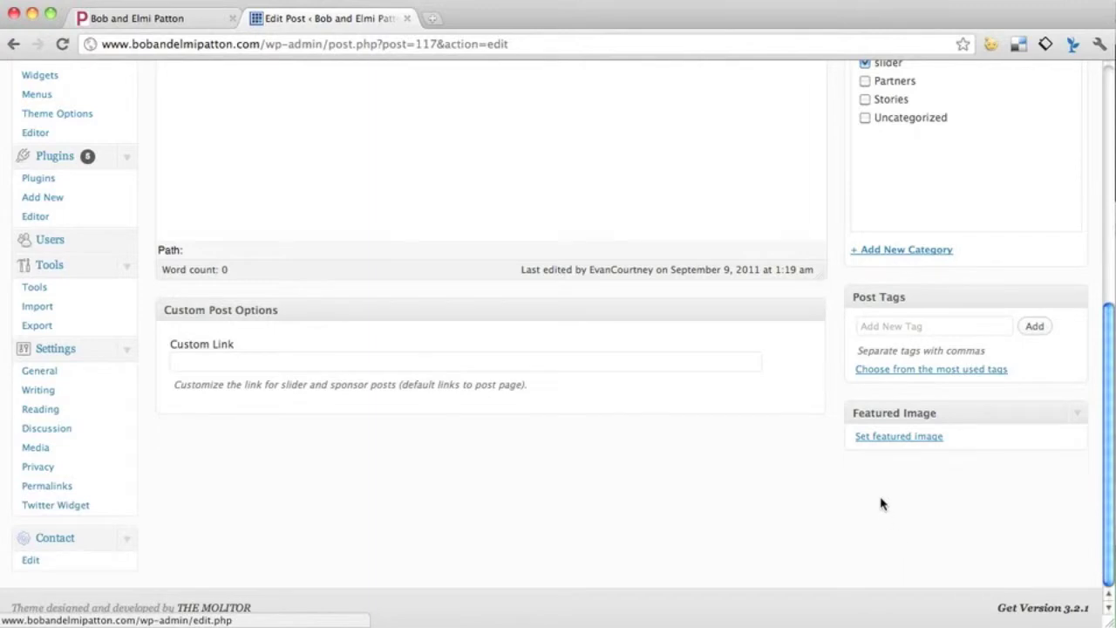
- Reopen the featured image chooser, then close it without picking an image
{"action": "left_click", "coordinate": [876, 436]}
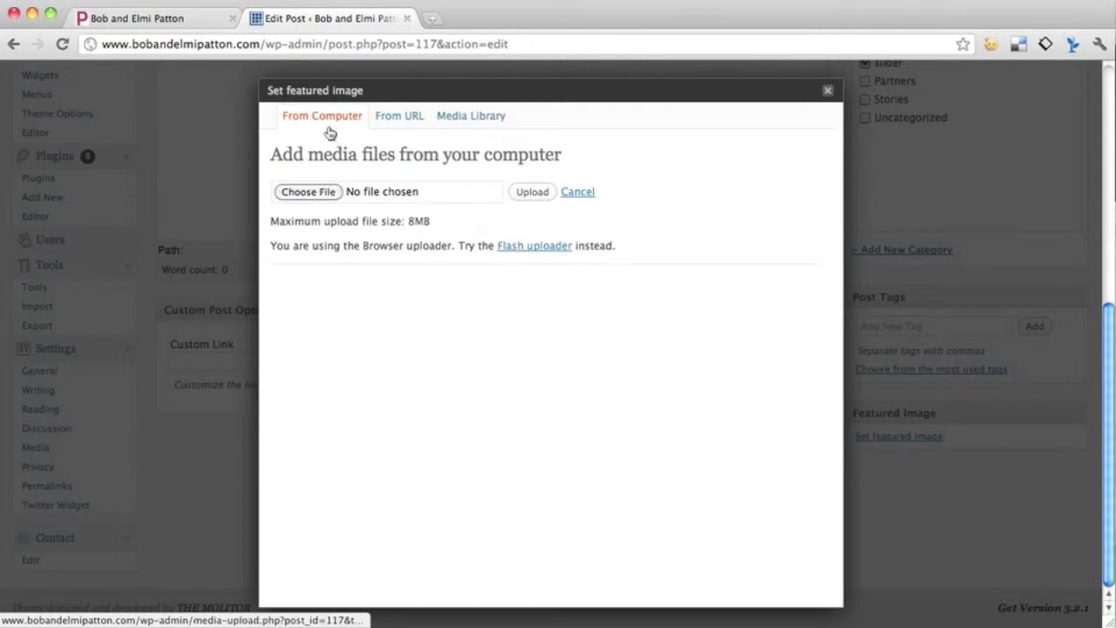
{"action": "left_click", "coordinate": [462, 119]}
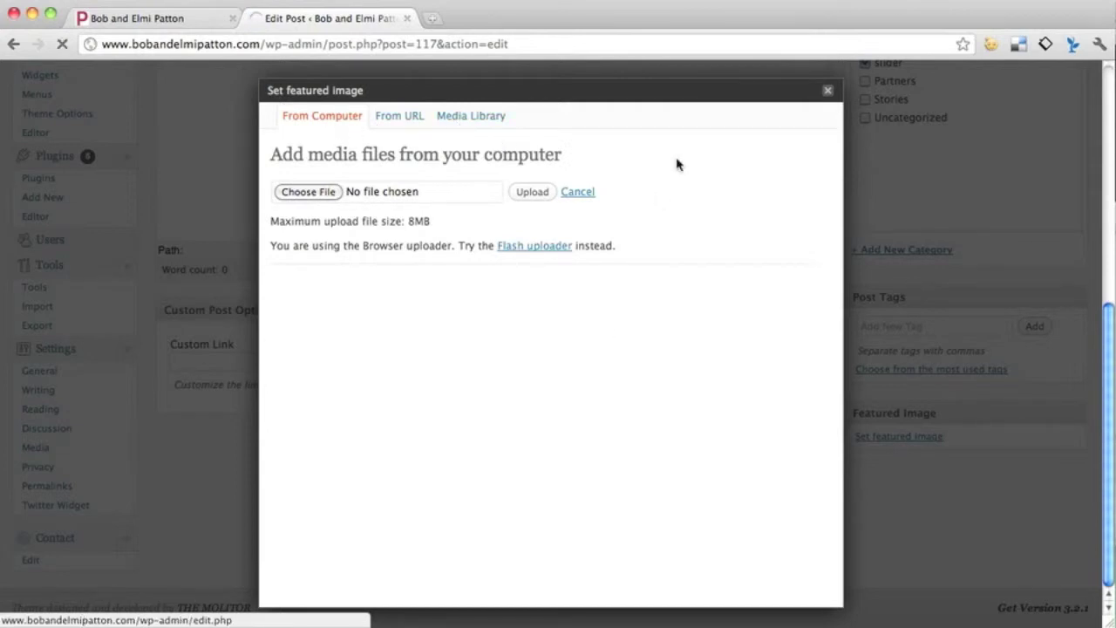
{"action": "left_click", "coordinate": [828, 92]}
{"action": "scroll", "coordinate": [789, 339], "scroll_direction": "up", "scroll_amount": 1}
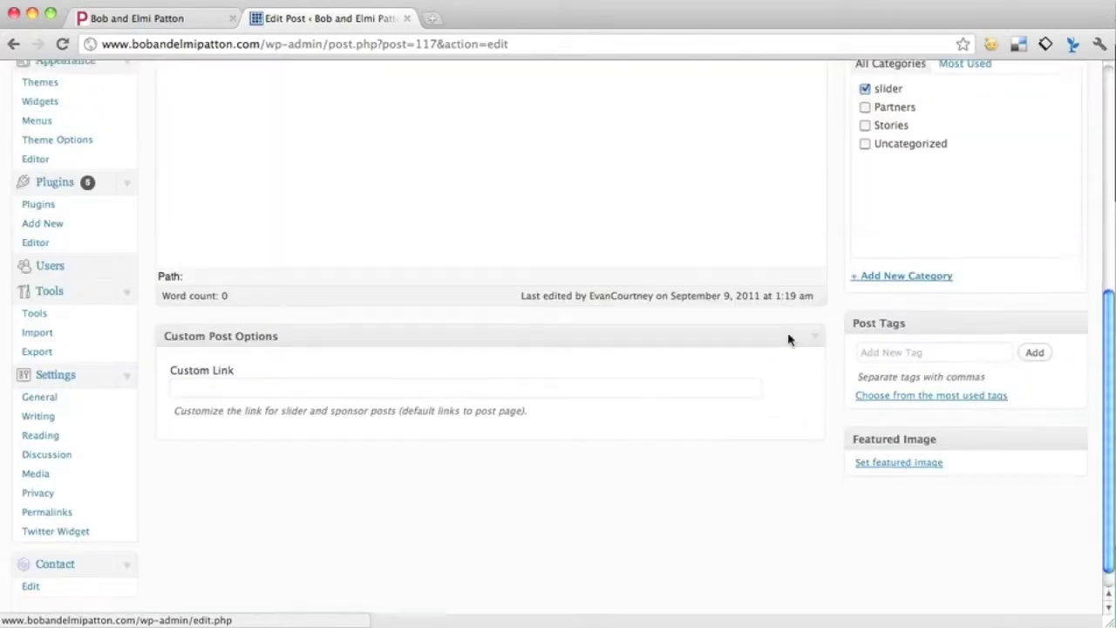
{"action": "scroll", "coordinate": [789, 339], "scroll_direction": "up", "scroll_amount": 5}
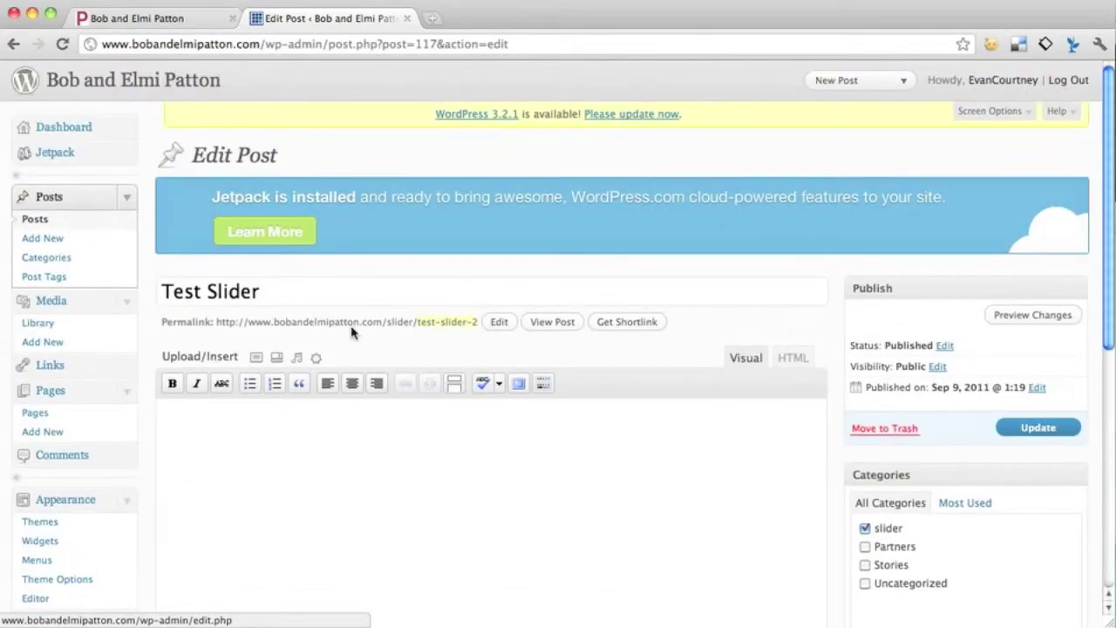
{"action": "left_click", "coordinate": [42, 220]}
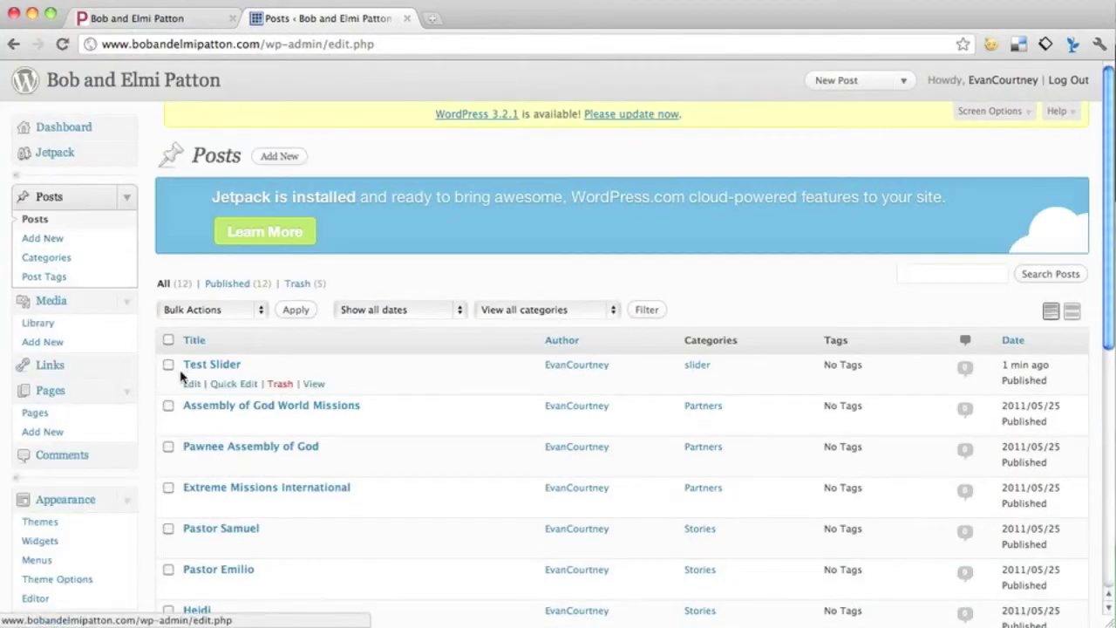
{"action": "mouse_move", "coordinate": [212, 364]}
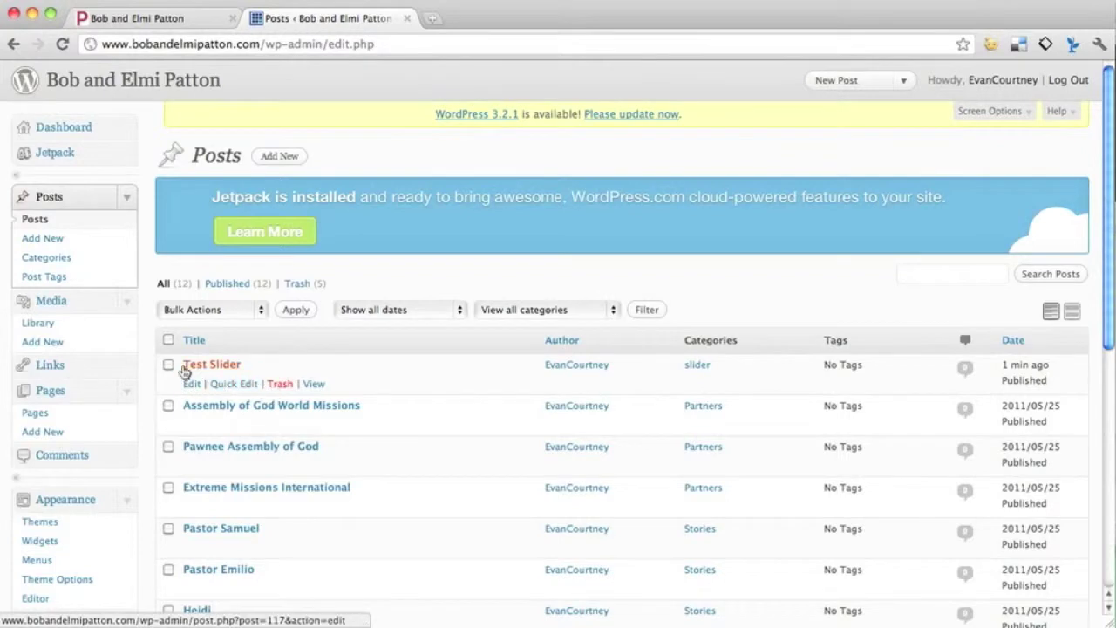
{"action": "left_click", "coordinate": [277, 384]}
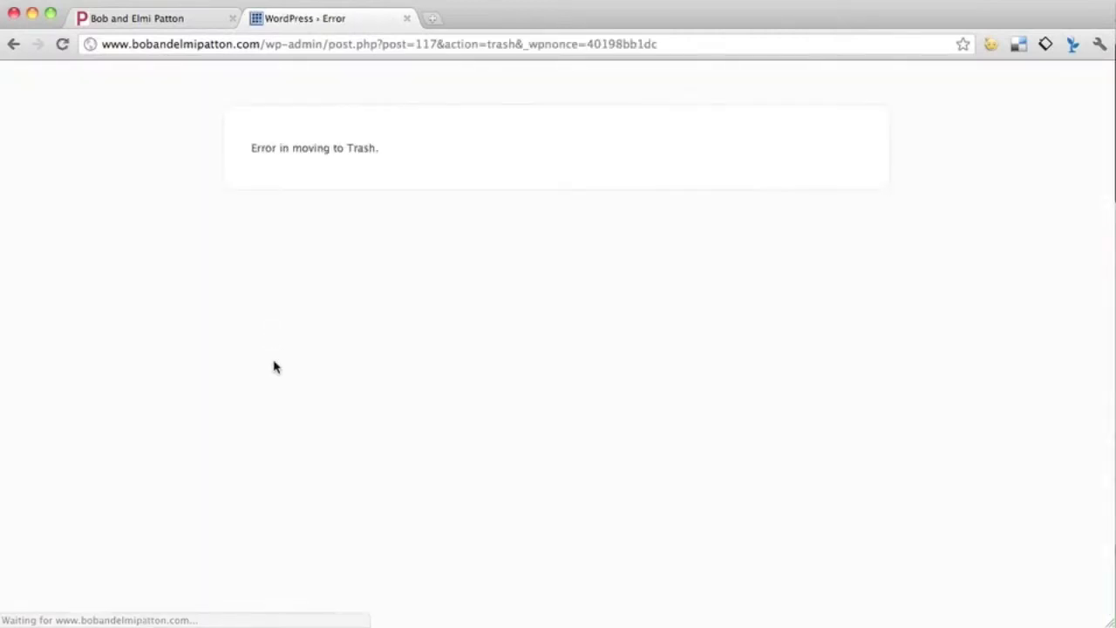
{"action": "left_click", "coordinate": [26, 48]}
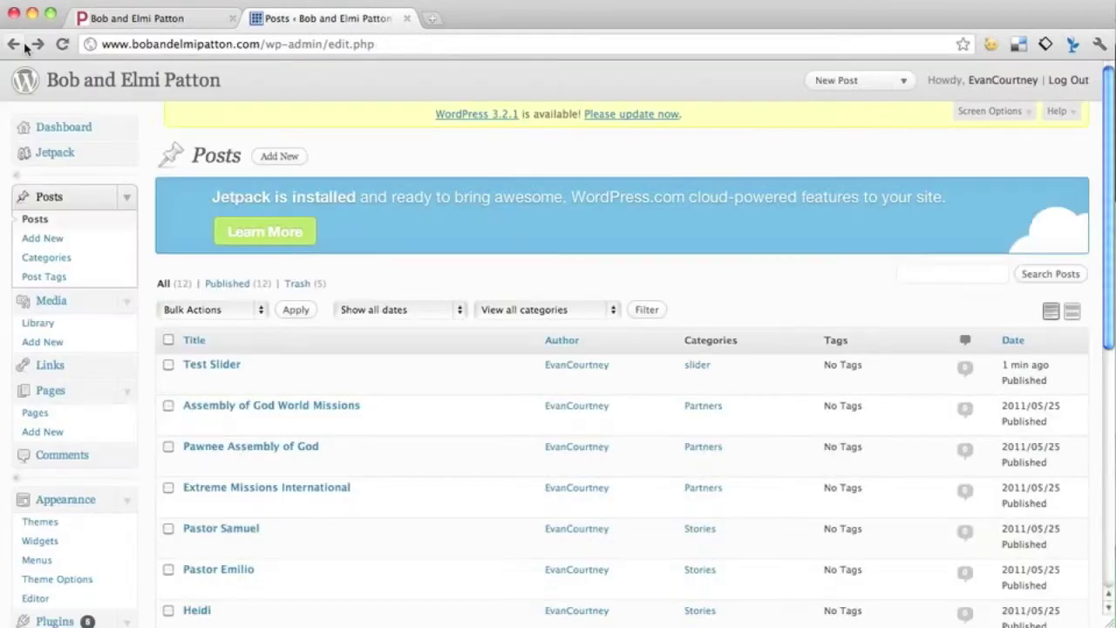
{"action": "mouse_move", "coordinate": [212, 365]}
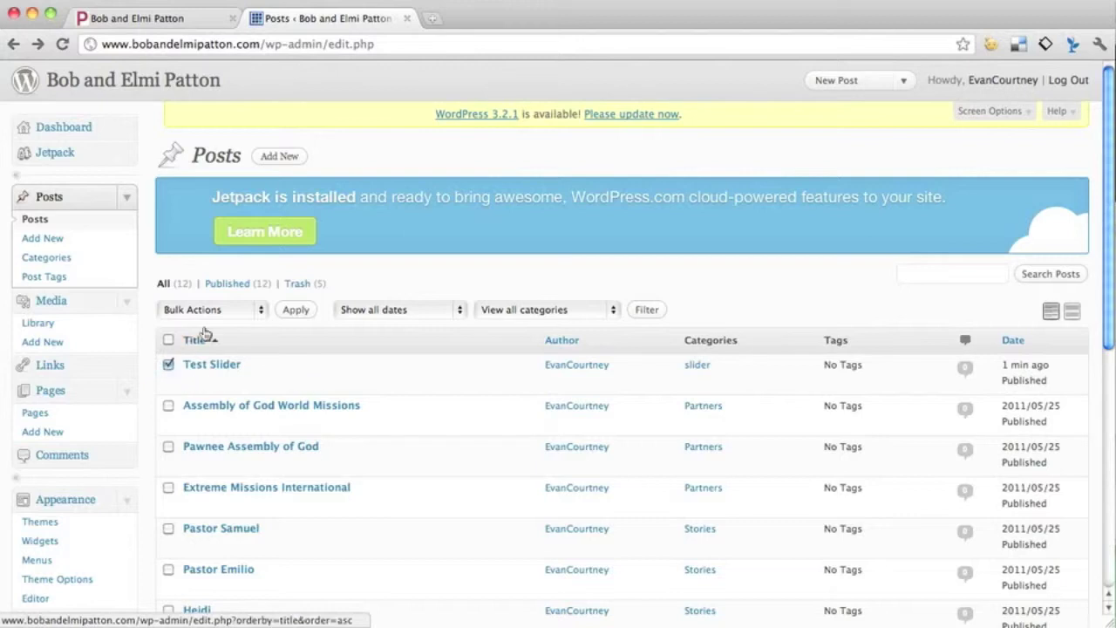
{"action": "left_click", "coordinate": [225, 312]}
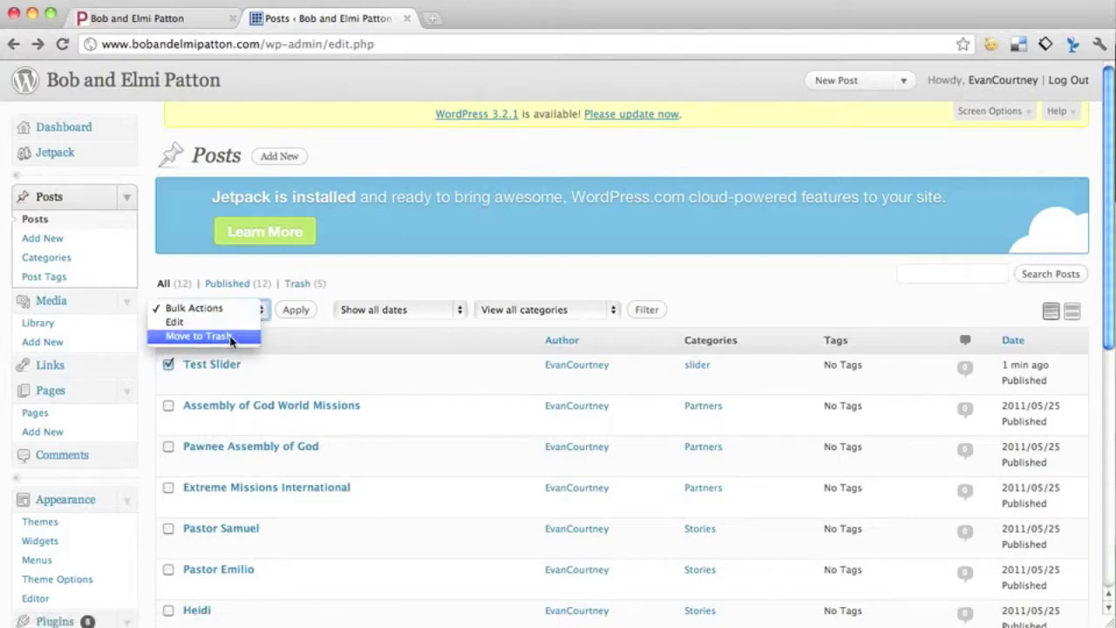
{"action": "left_click", "coordinate": [231, 337]}
{"action": "left_click", "coordinate": [295, 310]}
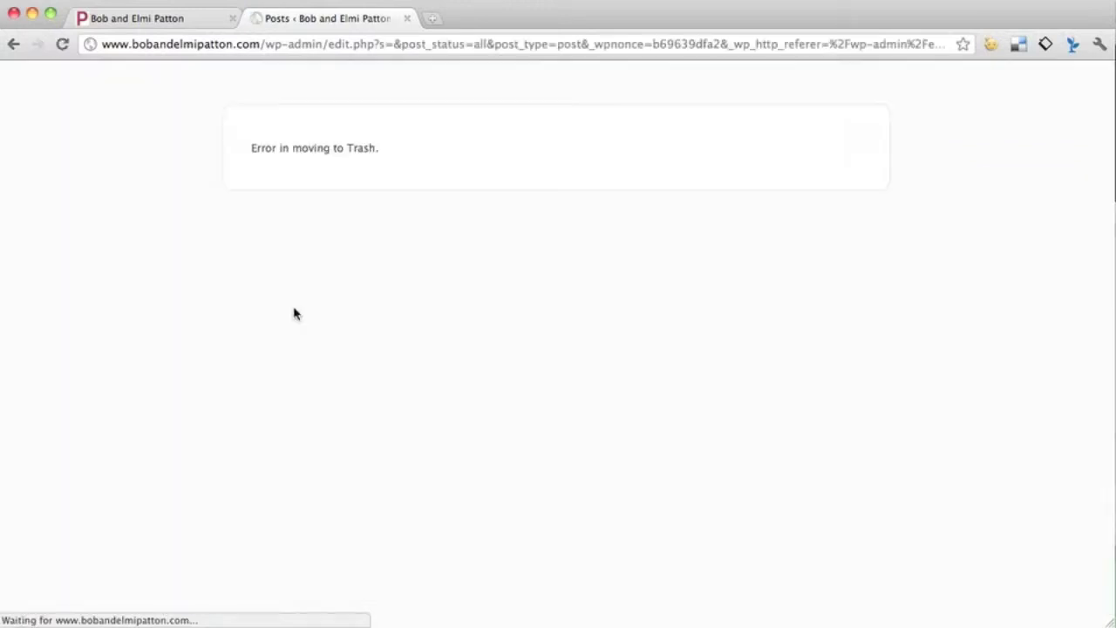
{"action": "left_click", "coordinate": [13, 43]}
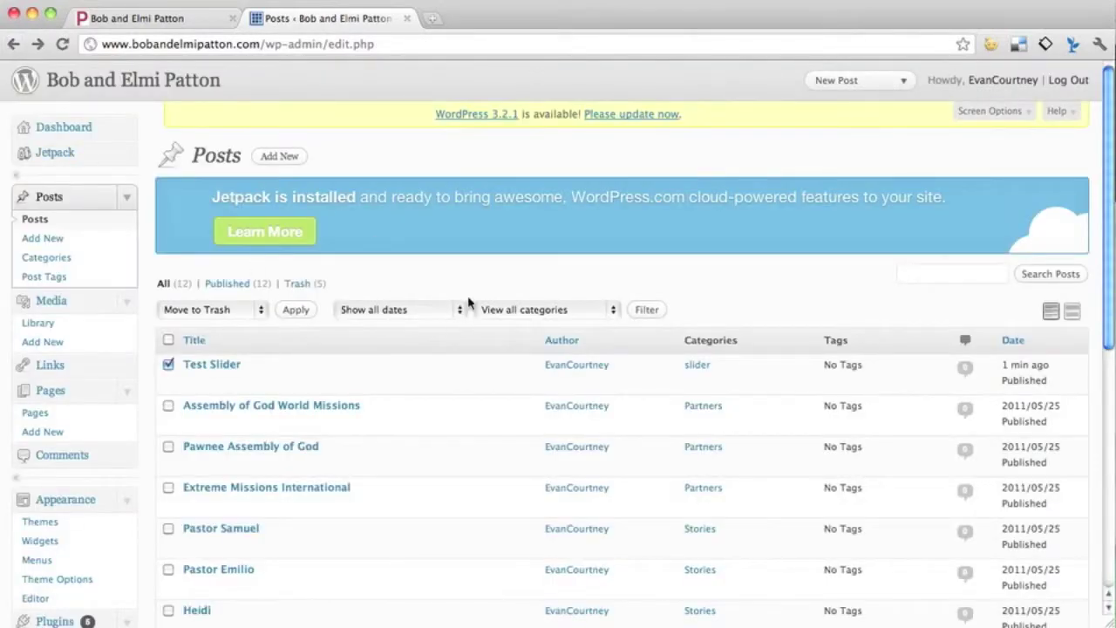
{"action": "left_click", "coordinate": [187, 19]}
{"action": "left_click", "coordinate": [280, 385]}
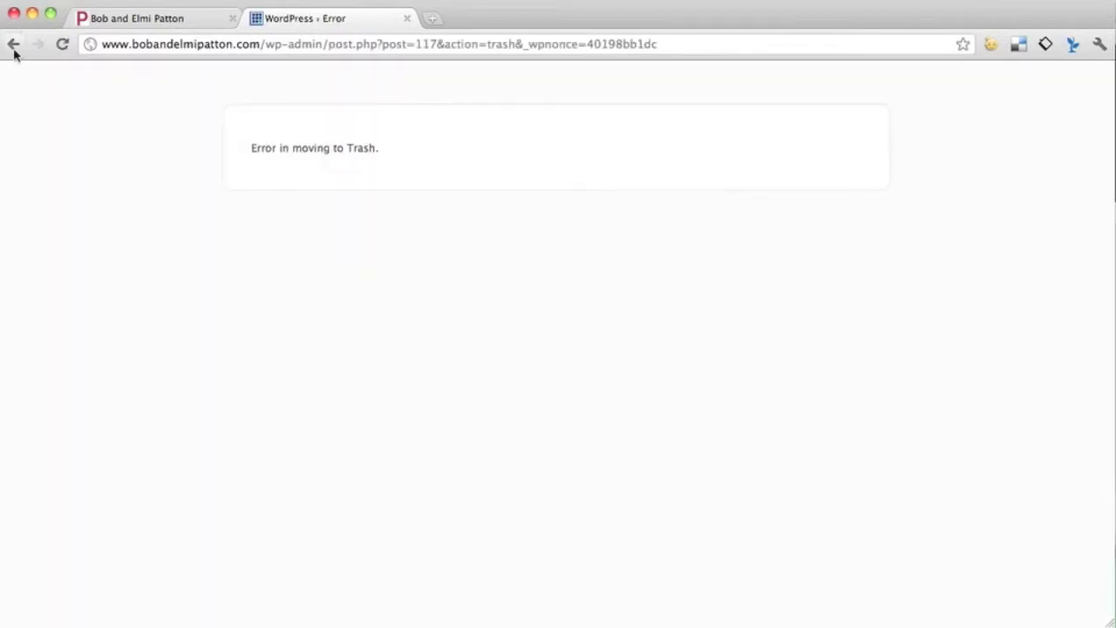
{"action": "left_click", "coordinate": [13, 48]}
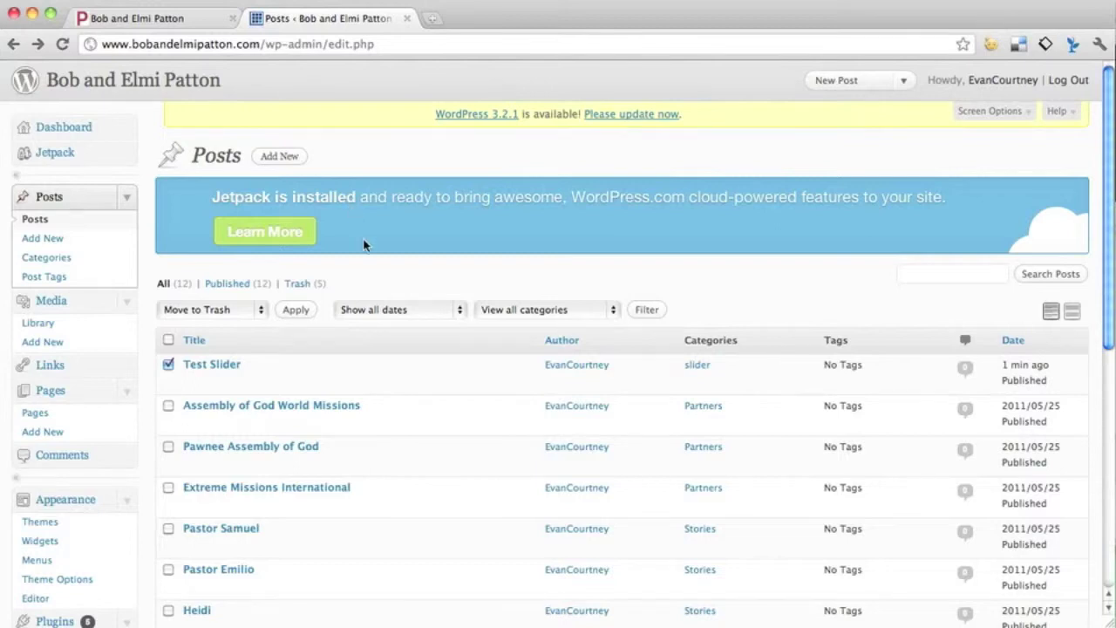
{"action": "mouse_move", "coordinate": [357, 372]}
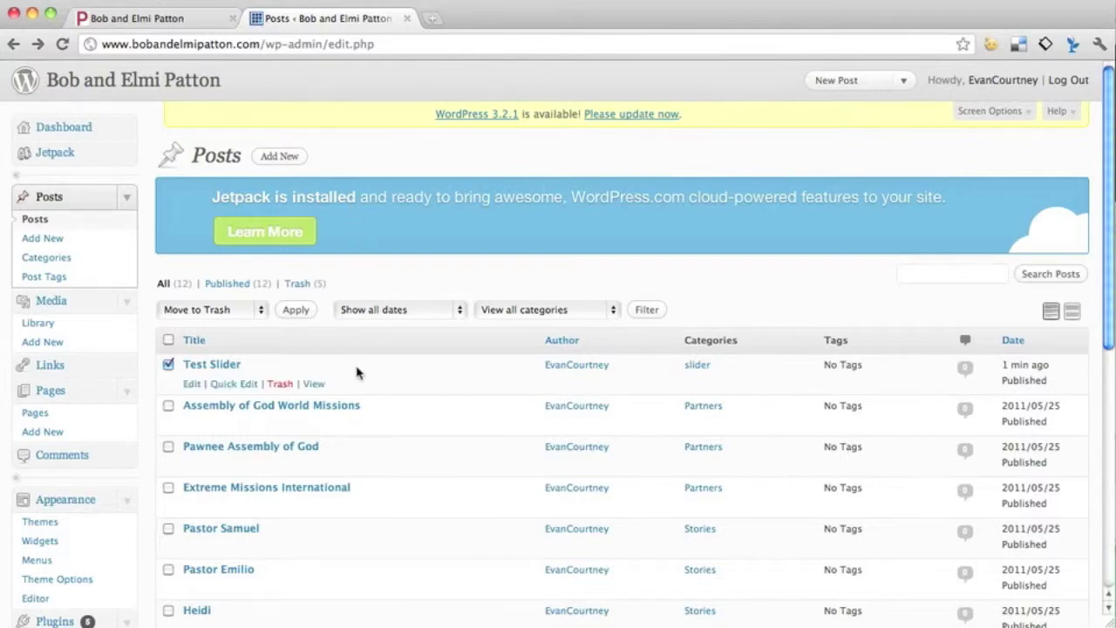
- Look over the live site's stories and partners, then return to the posts list
{"action": "left_click", "coordinate": [165, 16]}
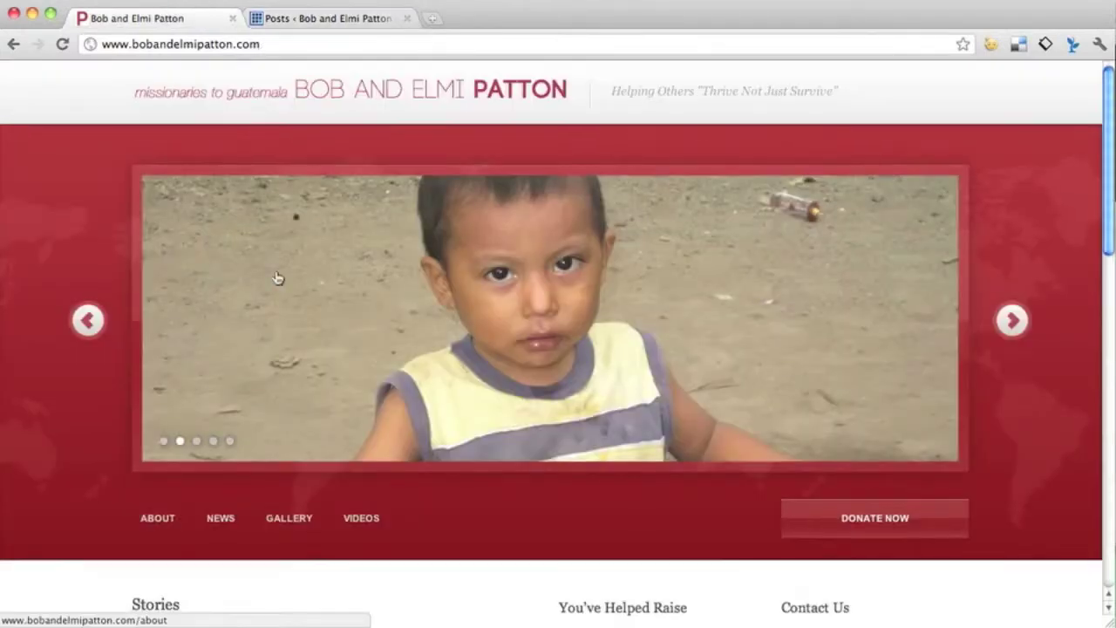
{"action": "scroll", "coordinate": [277, 278], "scroll_direction": "down", "scroll_amount": 2}
{"action": "scroll", "coordinate": [277, 278], "scroll_direction": "down", "scroll_amount": 4}
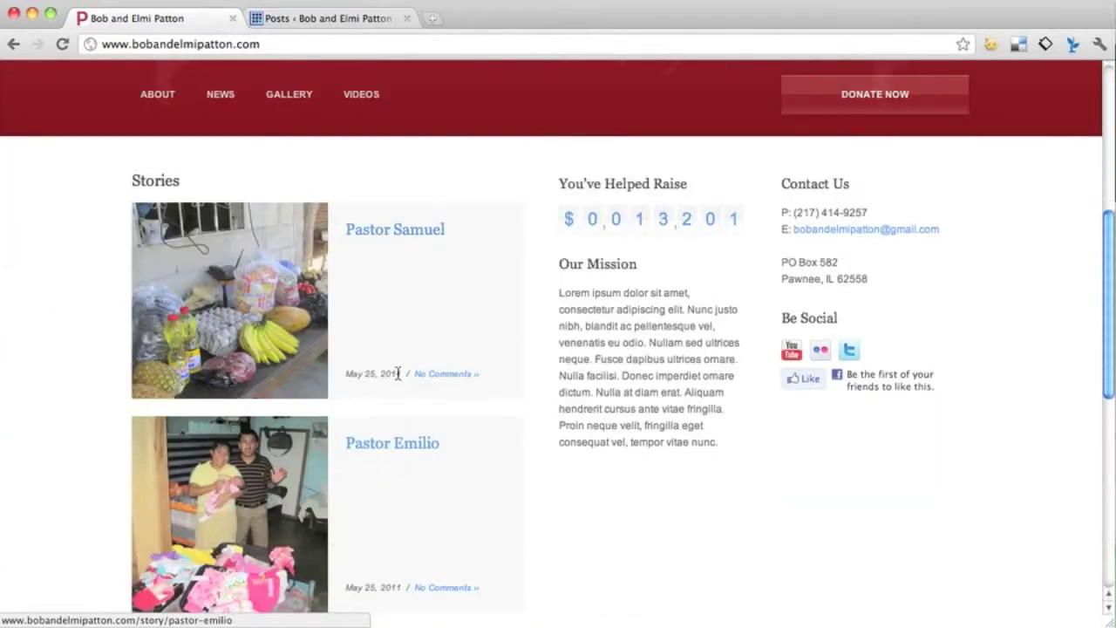
{"action": "left_click", "coordinate": [330, 18]}
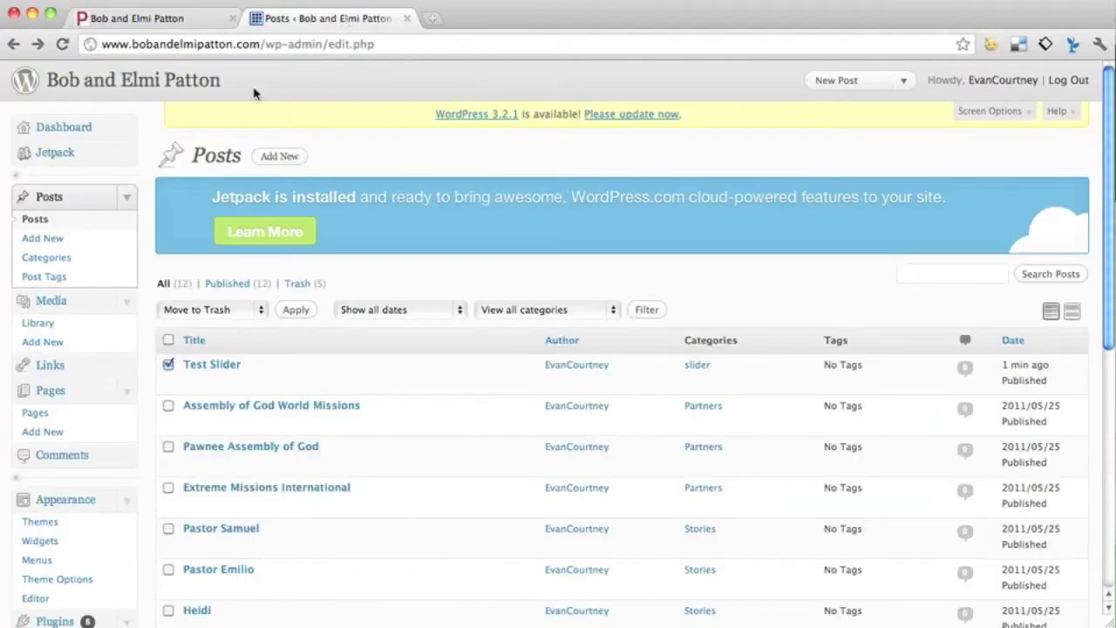
- Open a blank Add New Post editor, checking the live homepage once more
{"action": "left_click", "coordinate": [58, 240]}
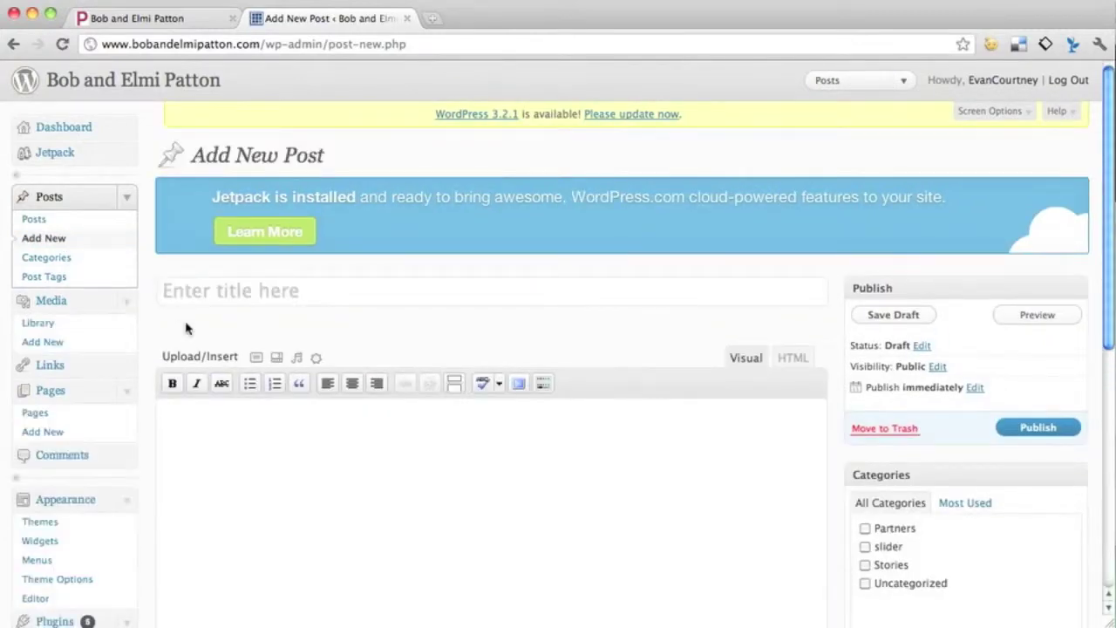
{"action": "left_click", "coordinate": [157, 26]}
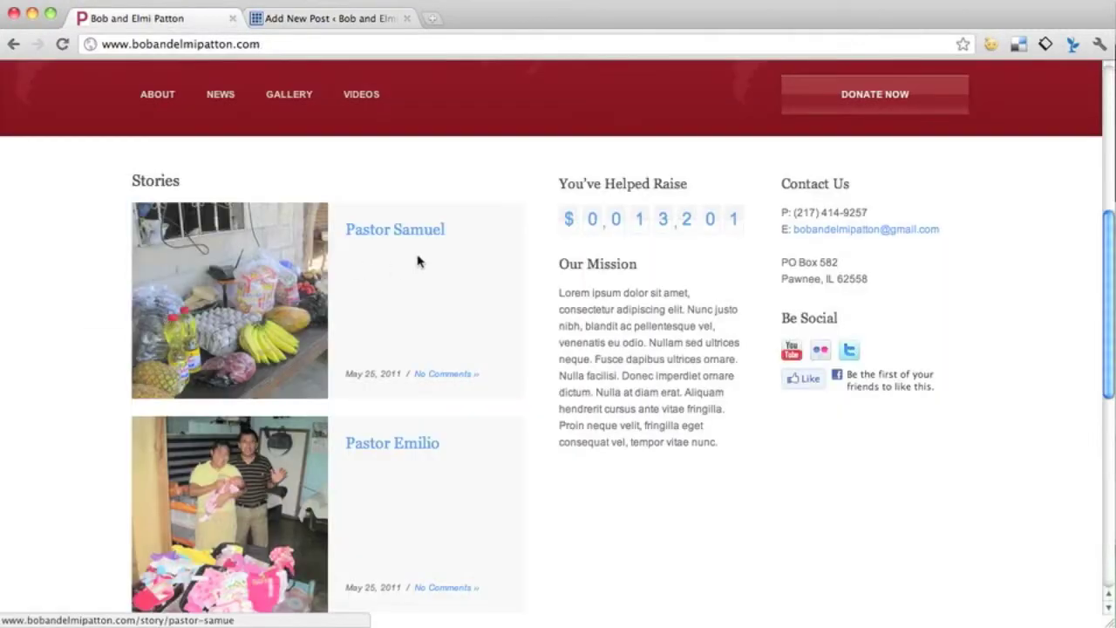
{"action": "scroll", "coordinate": [427, 449], "scroll_direction": "down", "scroll_amount": 2}
{"action": "scroll", "coordinate": [430, 447], "scroll_direction": "down", "scroll_amount": 5}
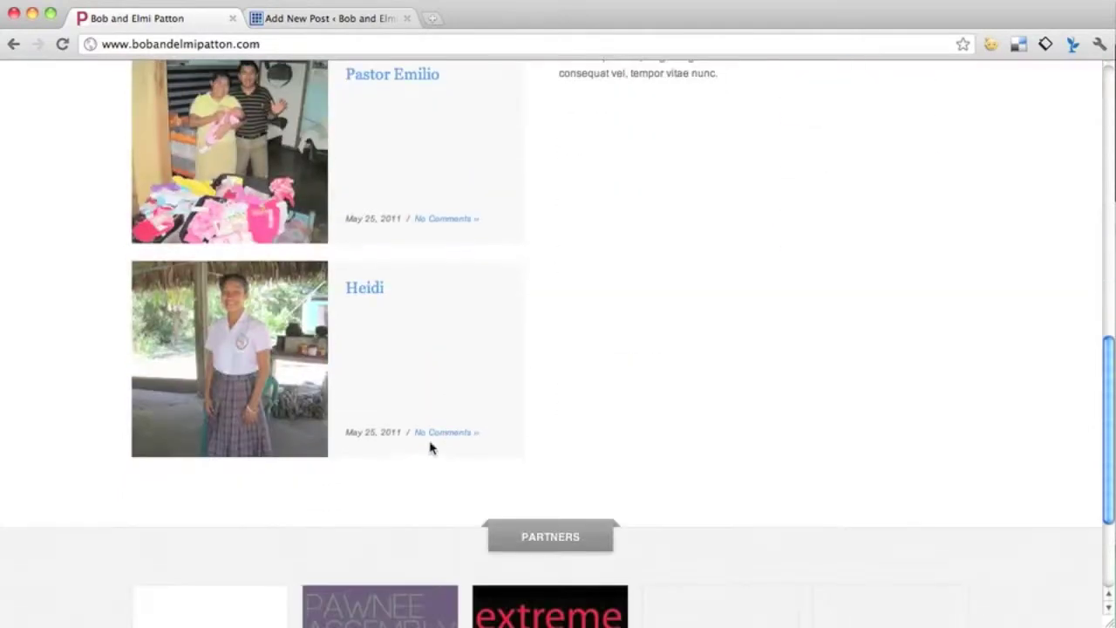
{"action": "left_click", "coordinate": [301, 21]}
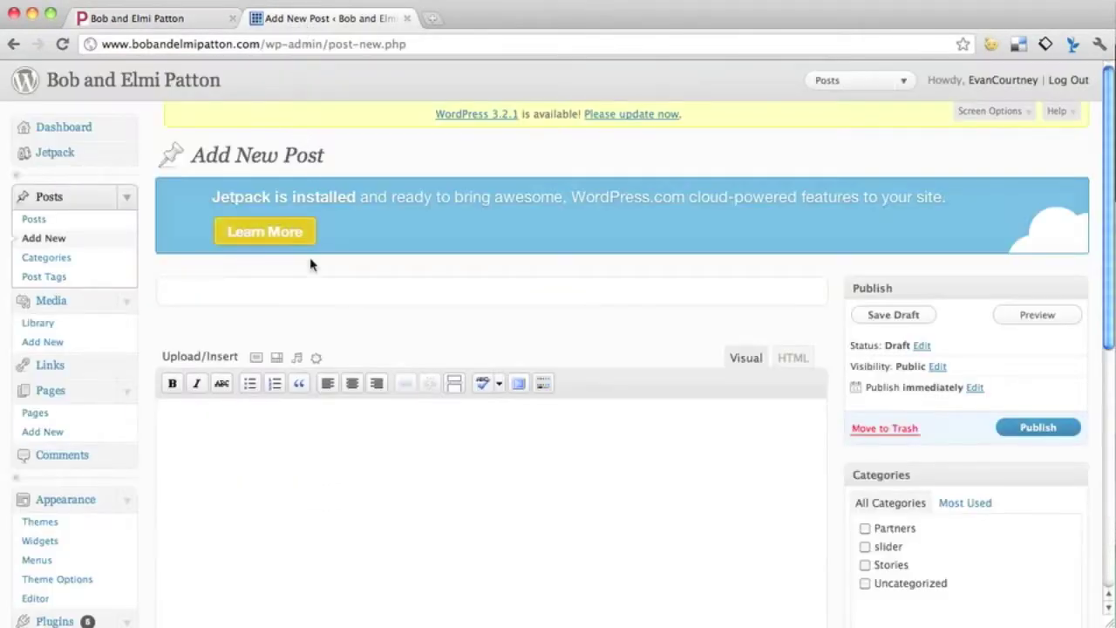
- Title the new post 'Test Story'
{"action": "left_click", "coordinate": [307, 289]}
{"action": "type", "text": "Test"}
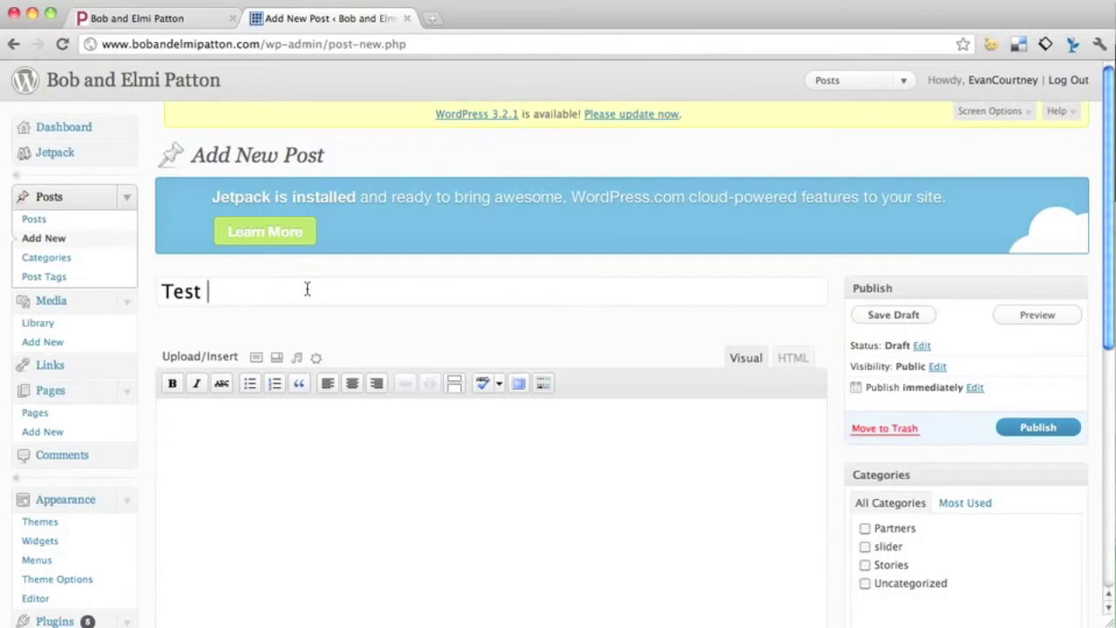
{"action": "type", "text": "St"}
{"action": "type", "text": "orie"}
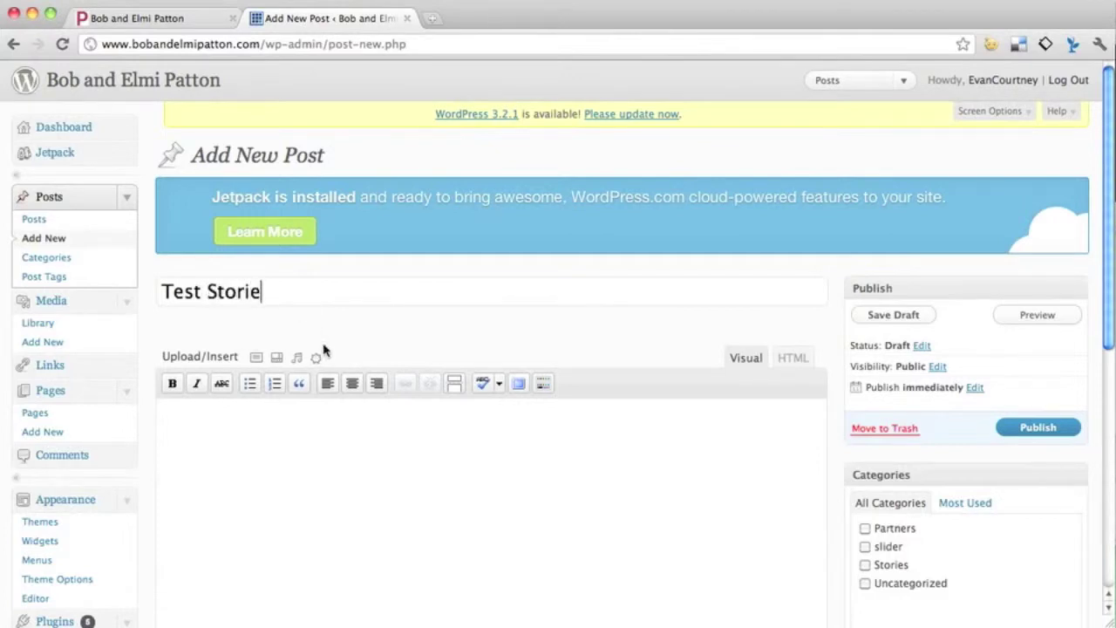
{"action": "key", "text": "BackSpace"}
- Open one existing story's full page on the live site for reference
{"action": "left_click", "coordinate": [276, 487]}
{"action": "key", "text": "ctrl+shift+Tab"}
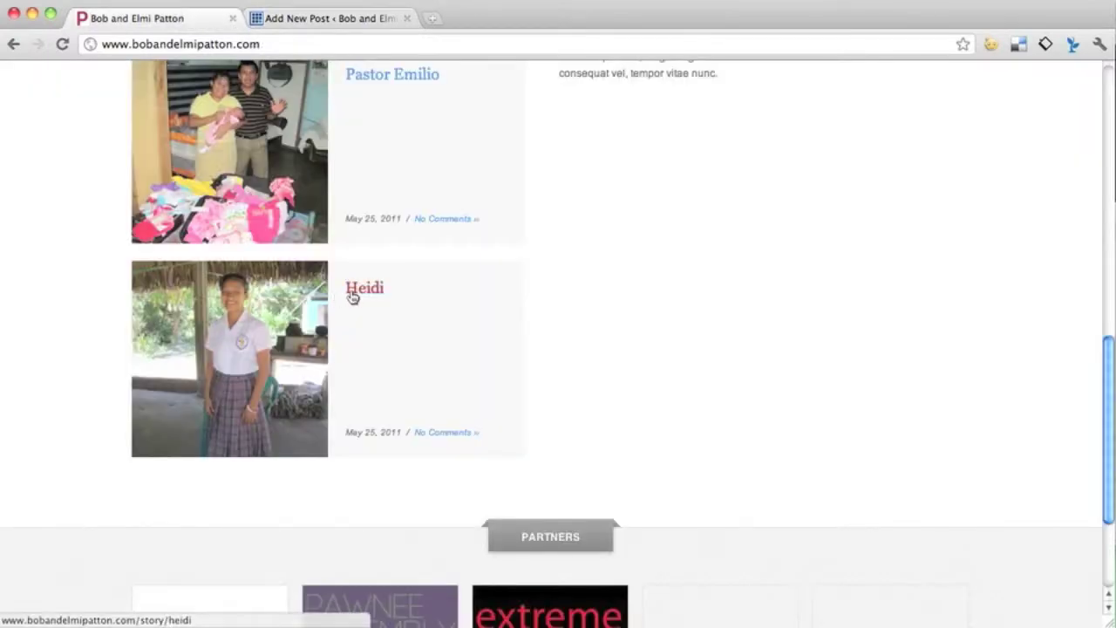
{"action": "left_click", "coordinate": [364, 289]}
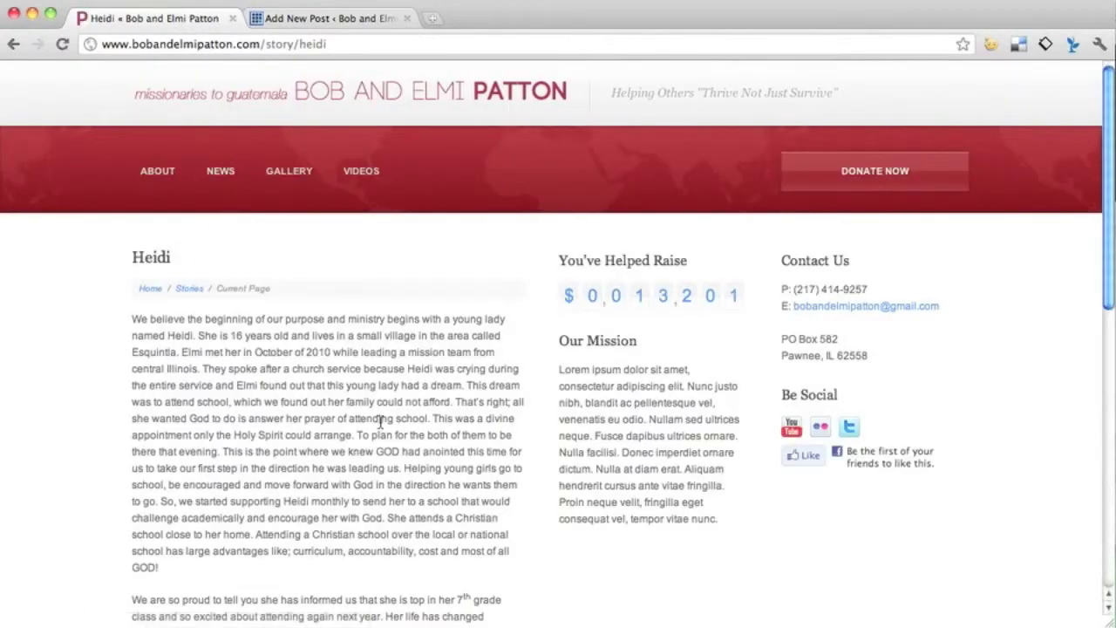
{"action": "scroll", "coordinate": [210, 417], "scroll_direction": "down", "scroll_amount": 3}
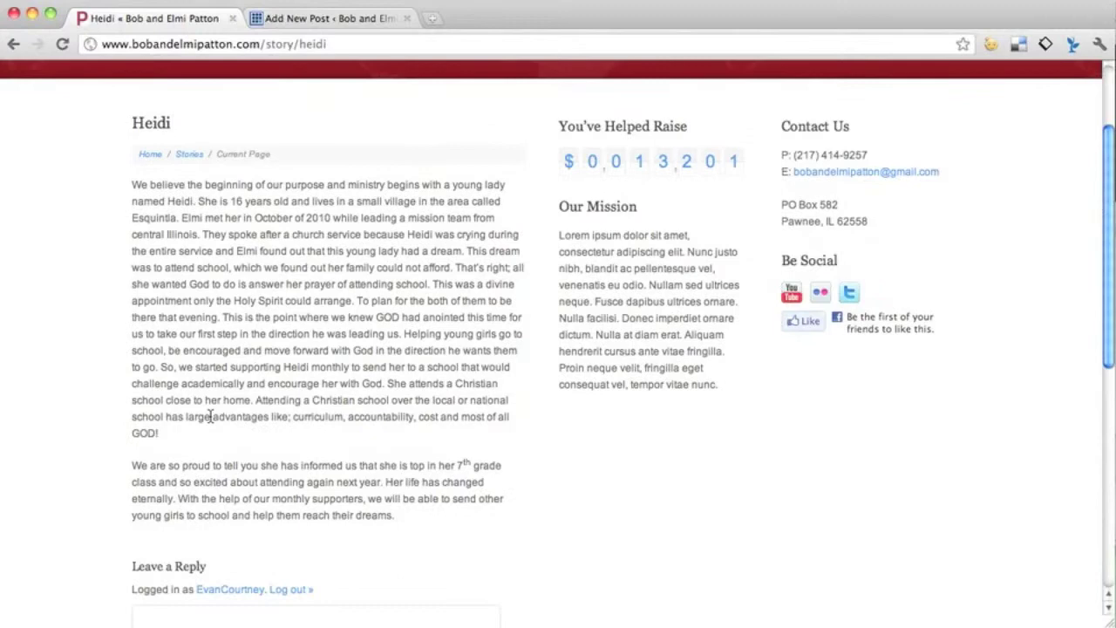
{"action": "left_click", "coordinate": [336, 28]}
- Fill the body with eight copies of 'This is our story.' and bold the first line
{"action": "scroll", "coordinate": [526, 462], "scroll_direction": "down", "scroll_amount": 3}
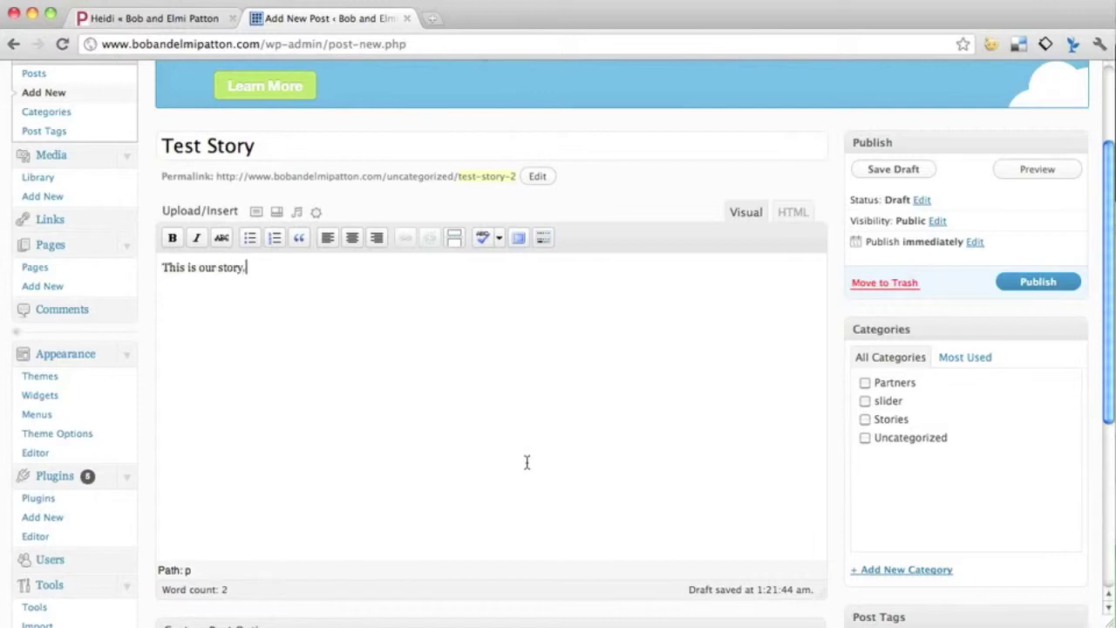
{"action": "key", "text": "ctrl+a"}
{"action": "key", "text": "ctrl+v"}
{"action": "type", "text": "This is our story."}
{"action": "key", "text": "ctrl+v"}
{"action": "key", "text": "ctrl+v"}
{"action": "key", "text": "ctrl+v"}
{"action": "key", "text": "ctrl+v"}
{"action": "key", "text": "ctrl+v"}
{"action": "key", "text": "ctrl+v"}
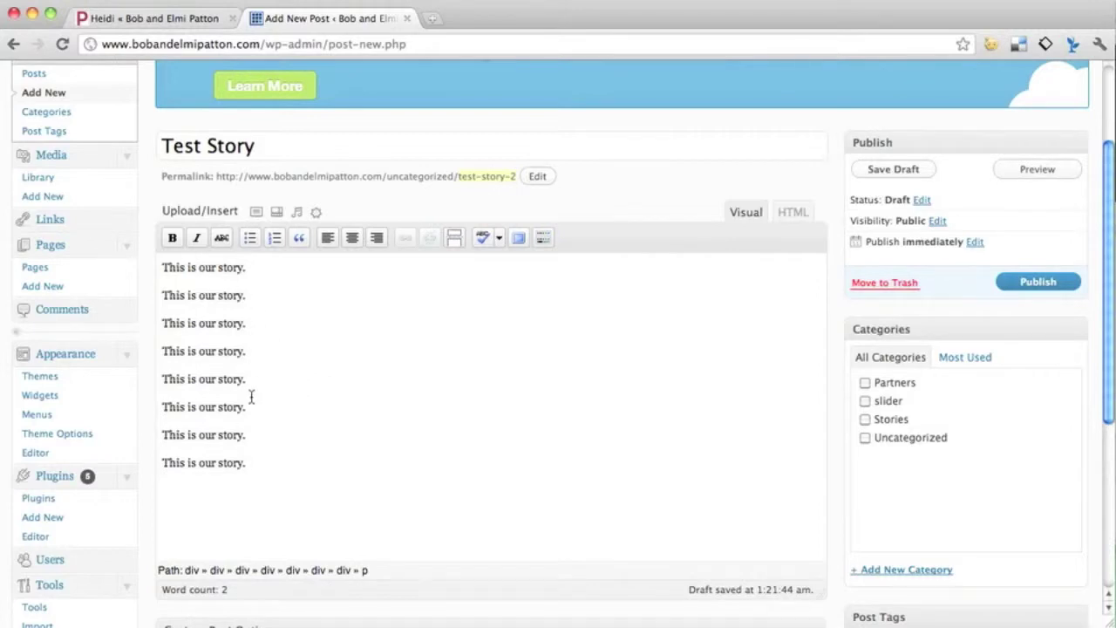
{"action": "left_click_drag", "start_coordinate": [248, 268], "coordinate": [158, 268]}
{"action": "left_click", "coordinate": [173, 244]}
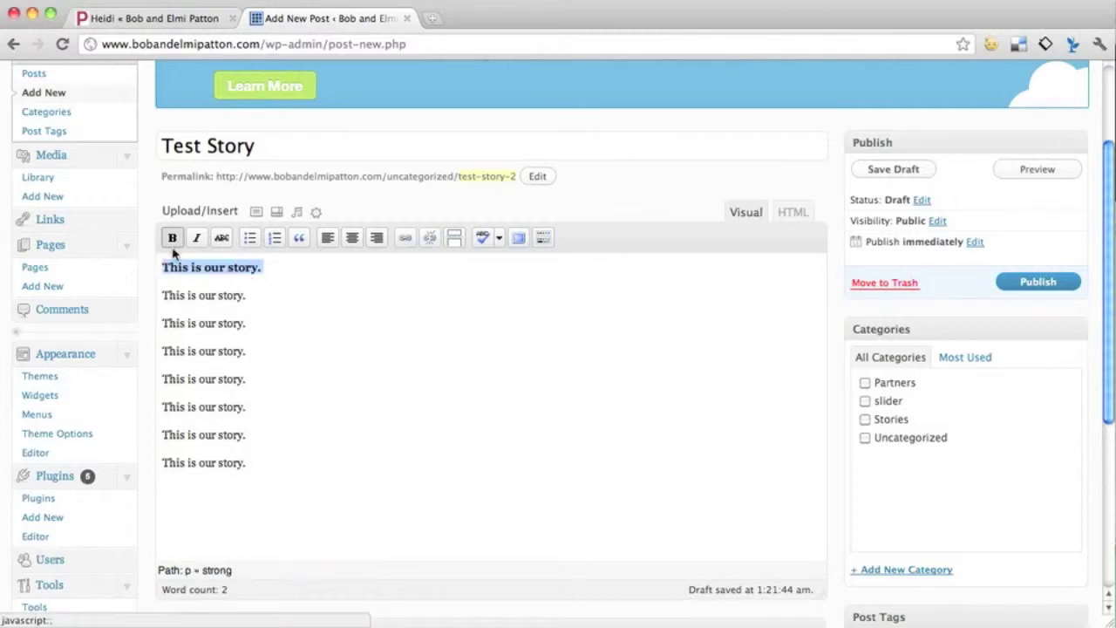
{"action": "left_click", "coordinate": [201, 301]}
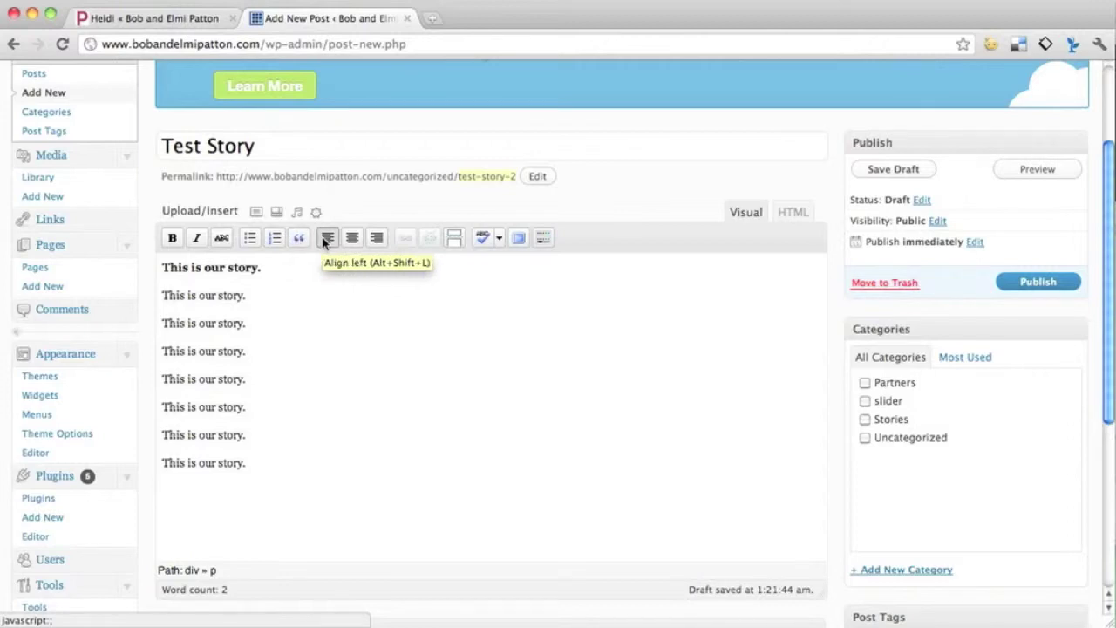
- Try centre and right alignment on the first line, then restore left alignment and reselect it
{"action": "left_click", "coordinate": [279, 266]}
{"action": "left_click_drag", "start_coordinate": [279, 267], "coordinate": [153, 267]}
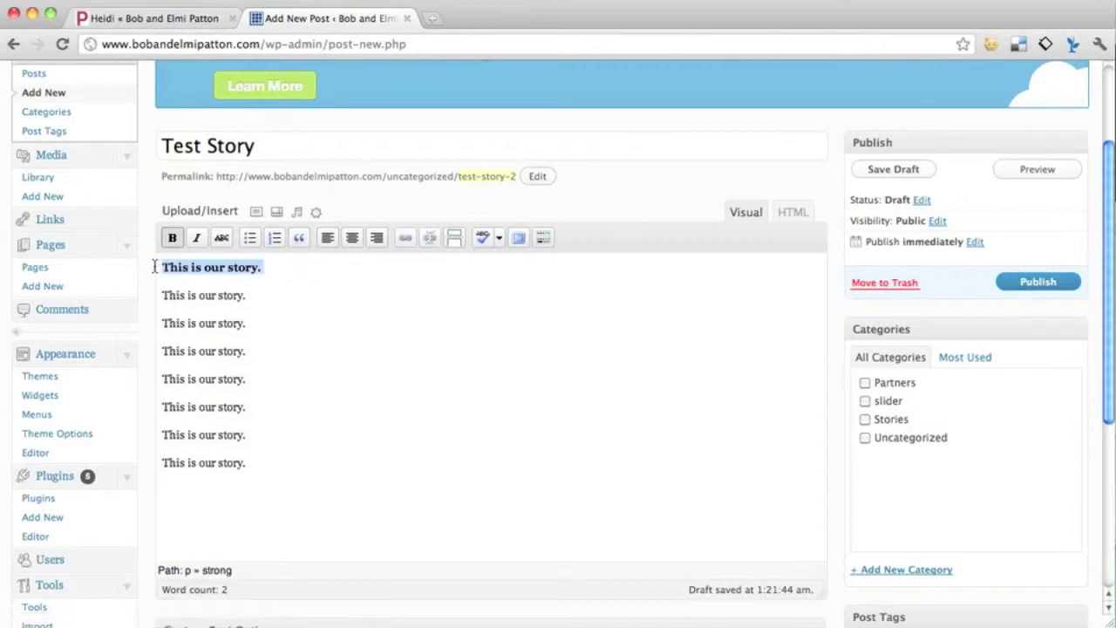
{"action": "left_click", "coordinate": [351, 241]}
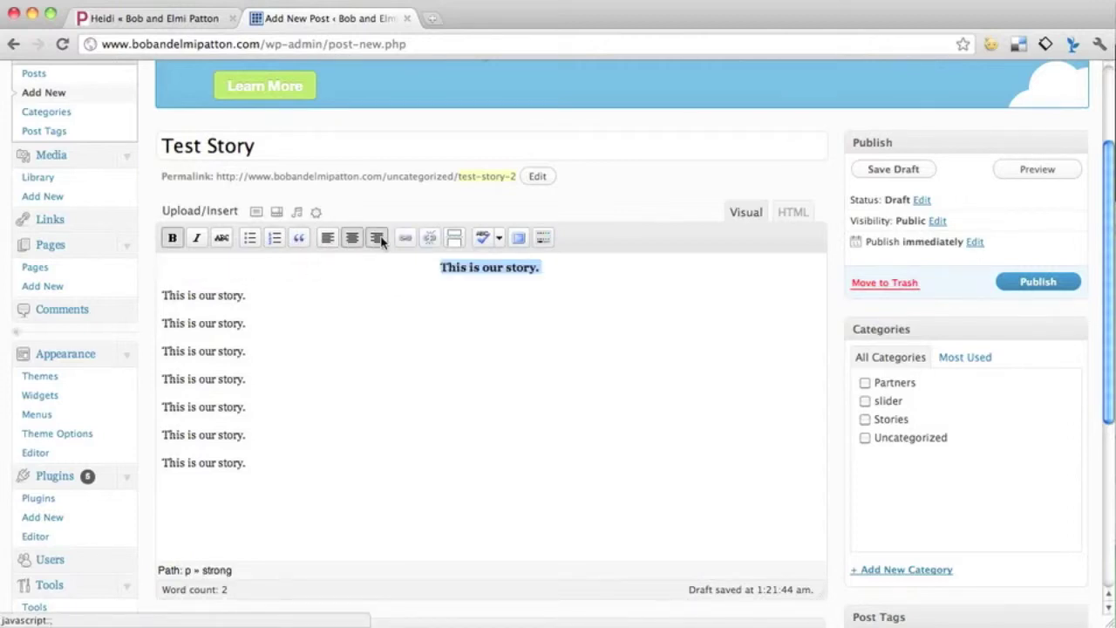
{"action": "left_click", "coordinate": [379, 241]}
{"action": "left_click", "coordinate": [328, 241]}
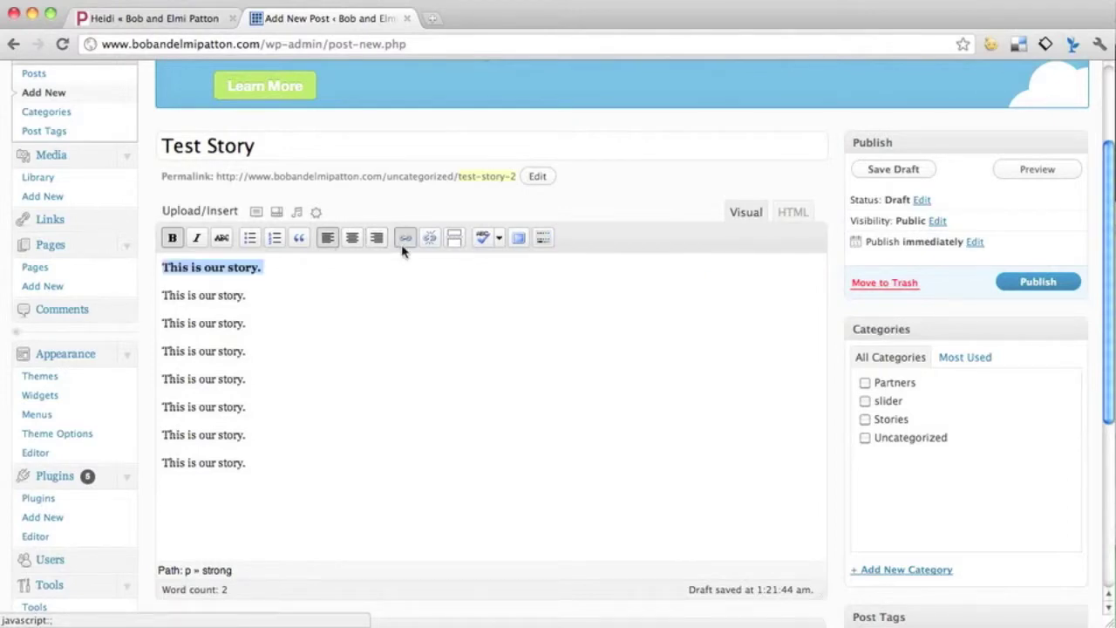
{"action": "left_click", "coordinate": [166, 275]}
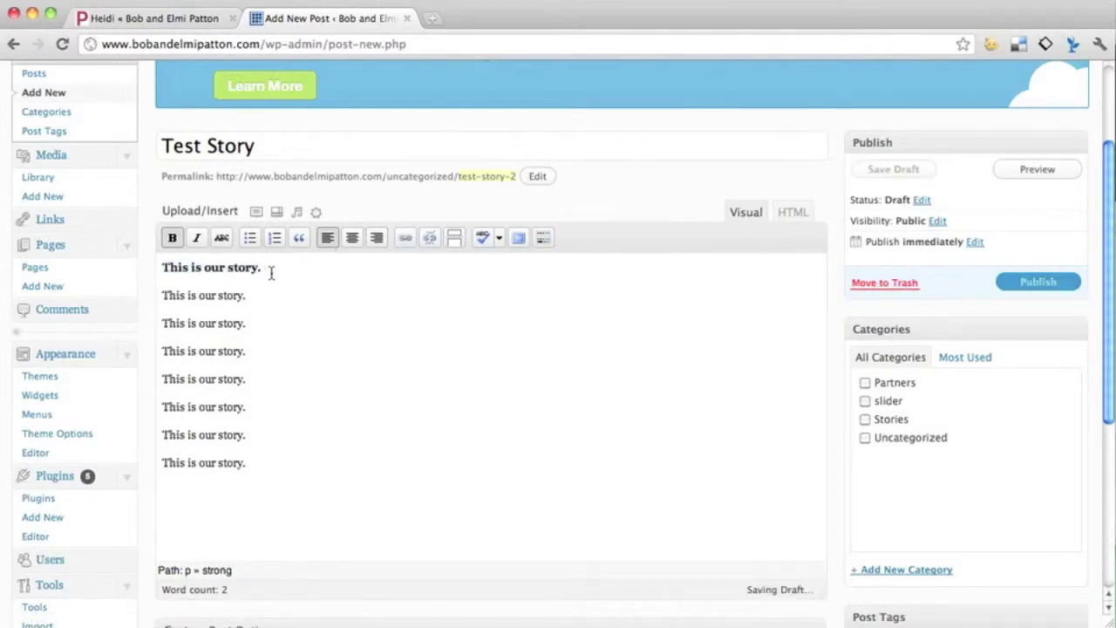
{"action": "left_click_drag", "start_coordinate": [269, 271], "coordinate": [165, 273]}
{"action": "left_click", "coordinate": [405, 239]}
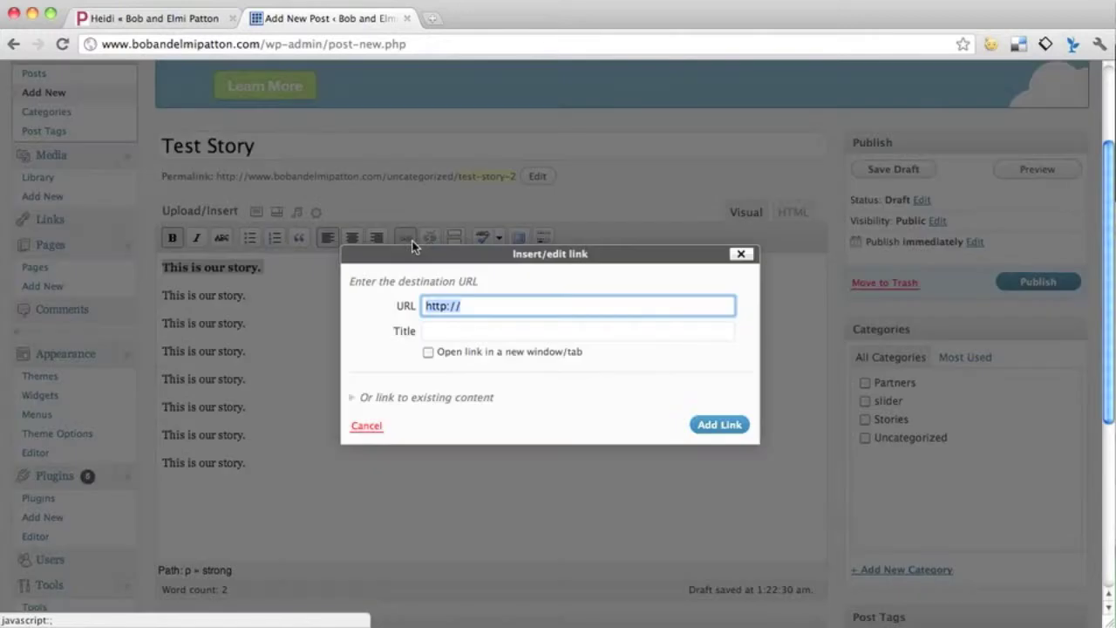
{"action": "left_click", "coordinate": [487, 300]}
{"action": "type", "text": "www.google.com"}
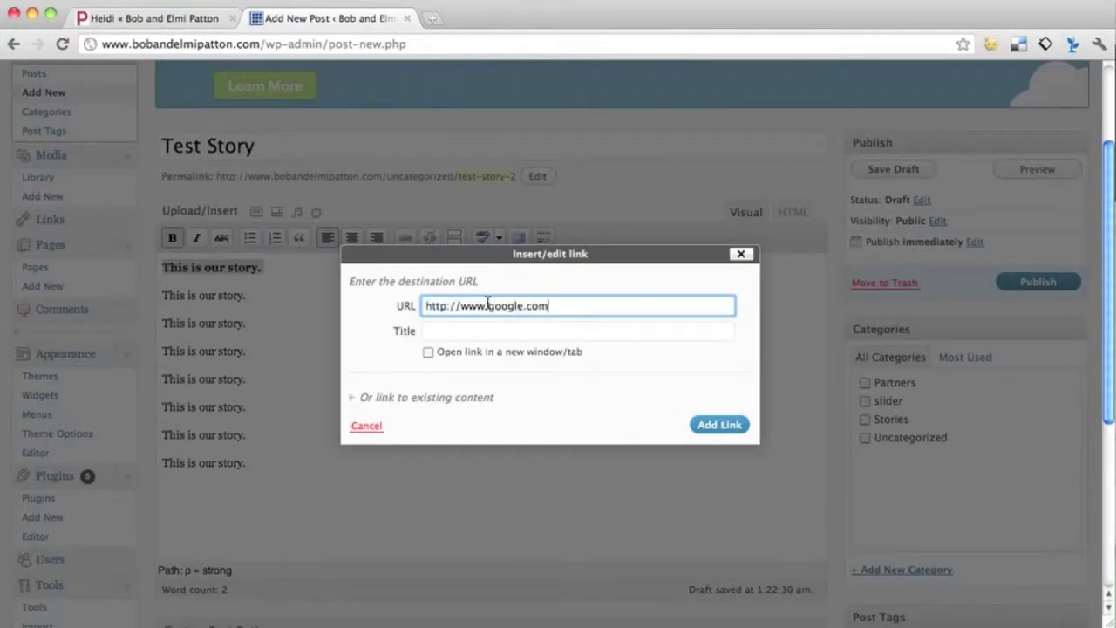
{"action": "key", "text": "Return"}
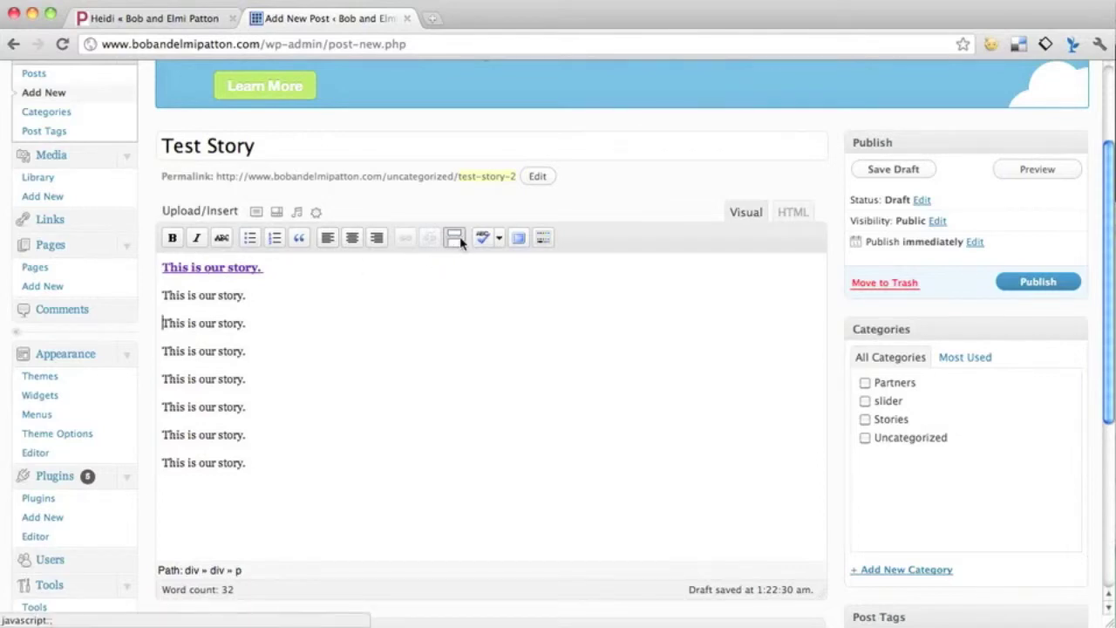
{"action": "left_click", "coordinate": [500, 240]}
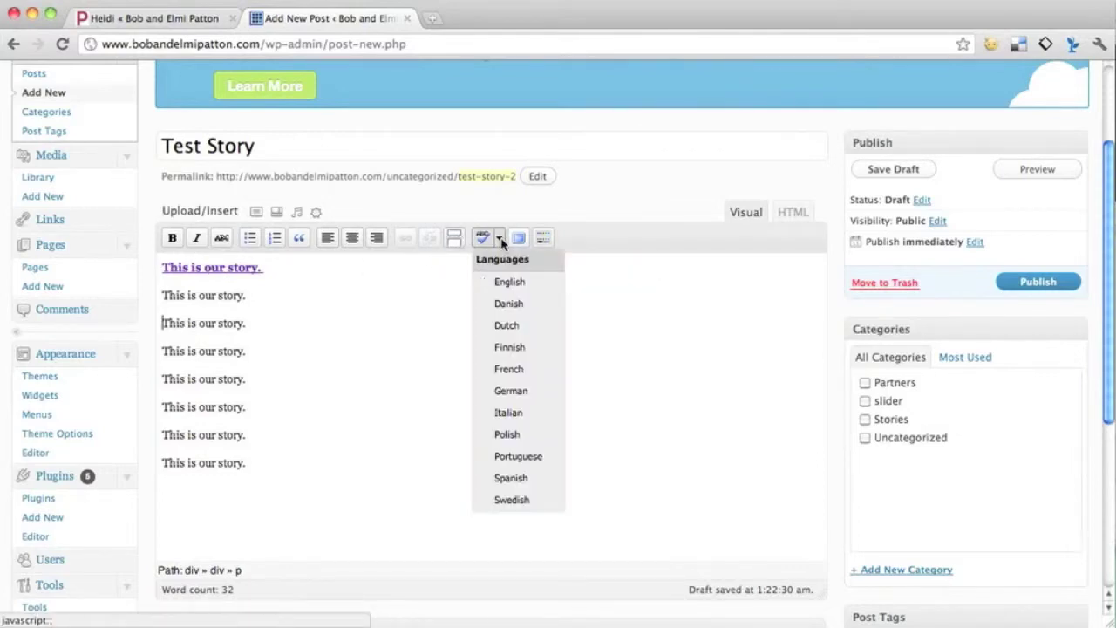
{"action": "left_click", "coordinate": [641, 162]}
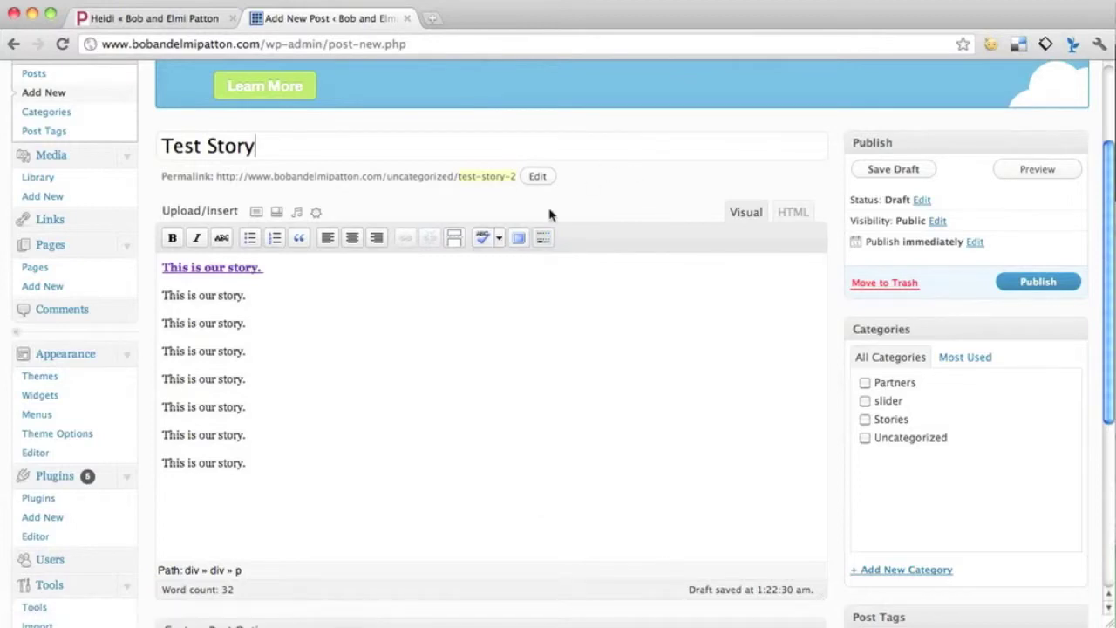
{"action": "left_click", "coordinate": [485, 245]}
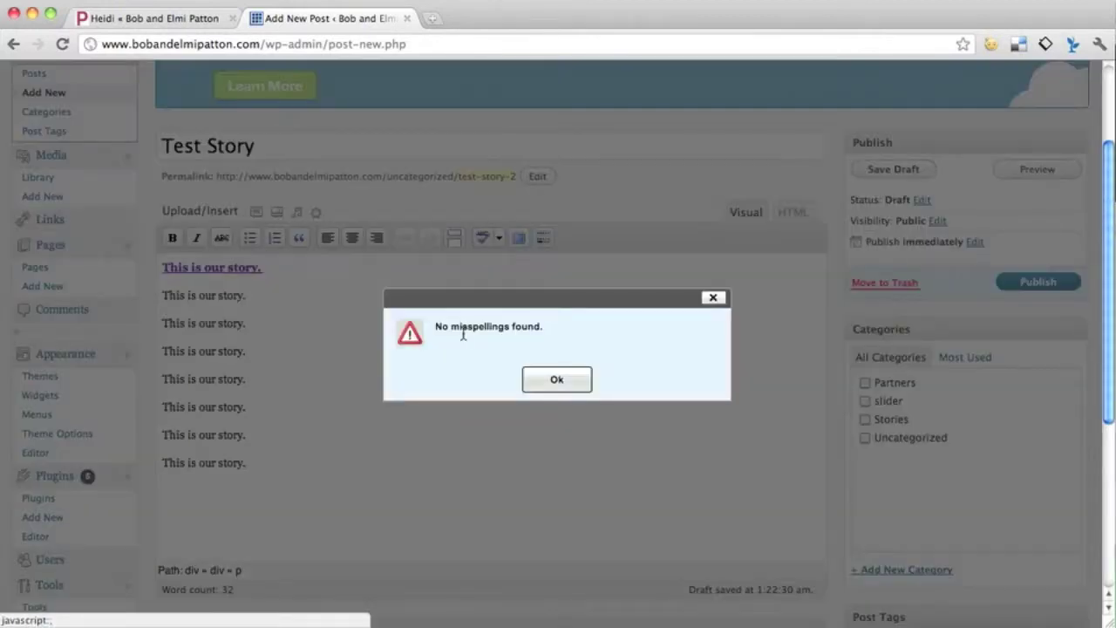
{"action": "left_click", "coordinate": [530, 381]}
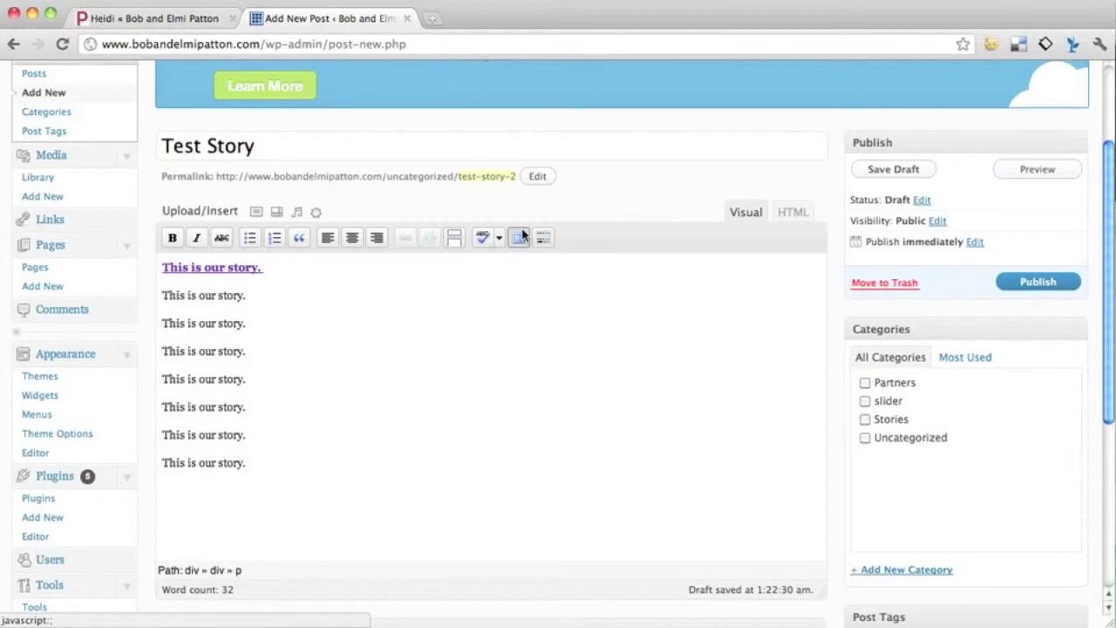
{"action": "left_click", "coordinate": [520, 235]}
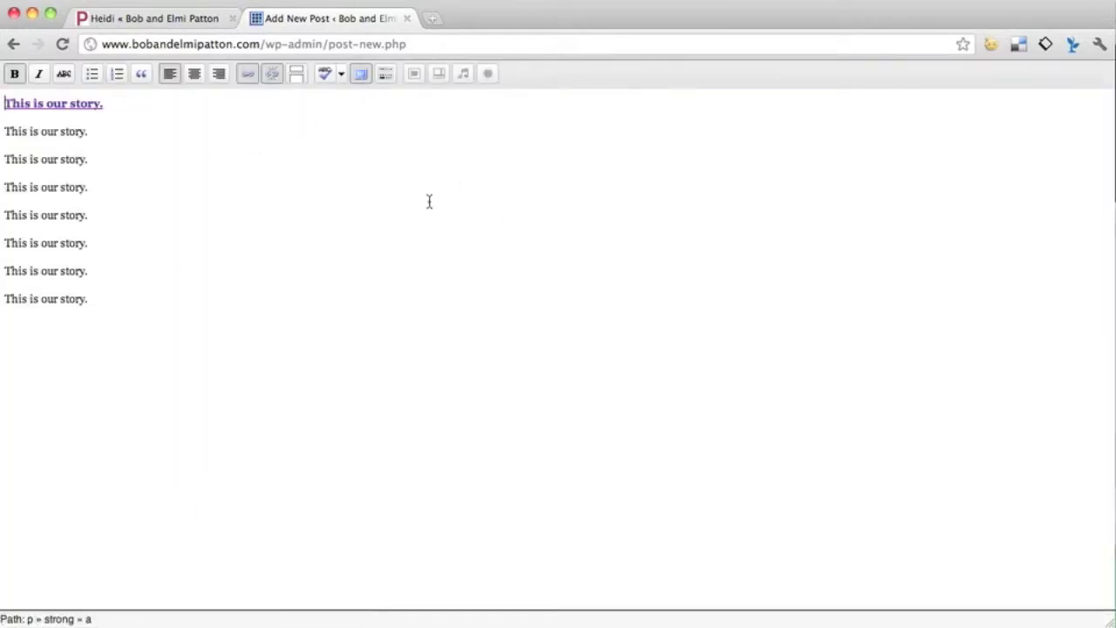
{"action": "left_click", "coordinate": [361, 74]}
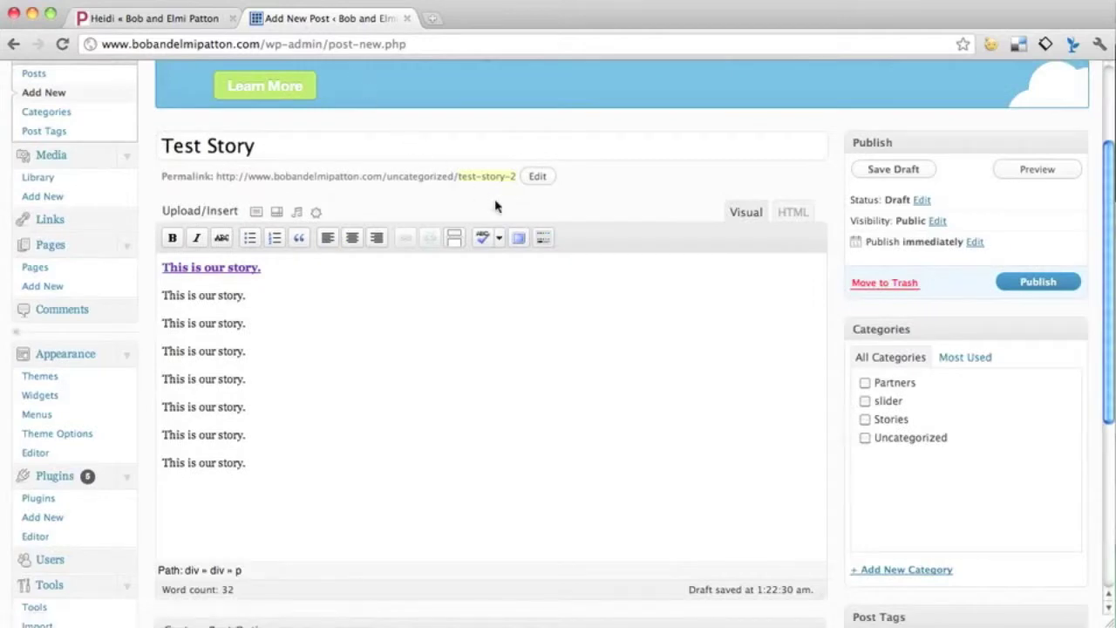
{"action": "left_click", "coordinate": [542, 238]}
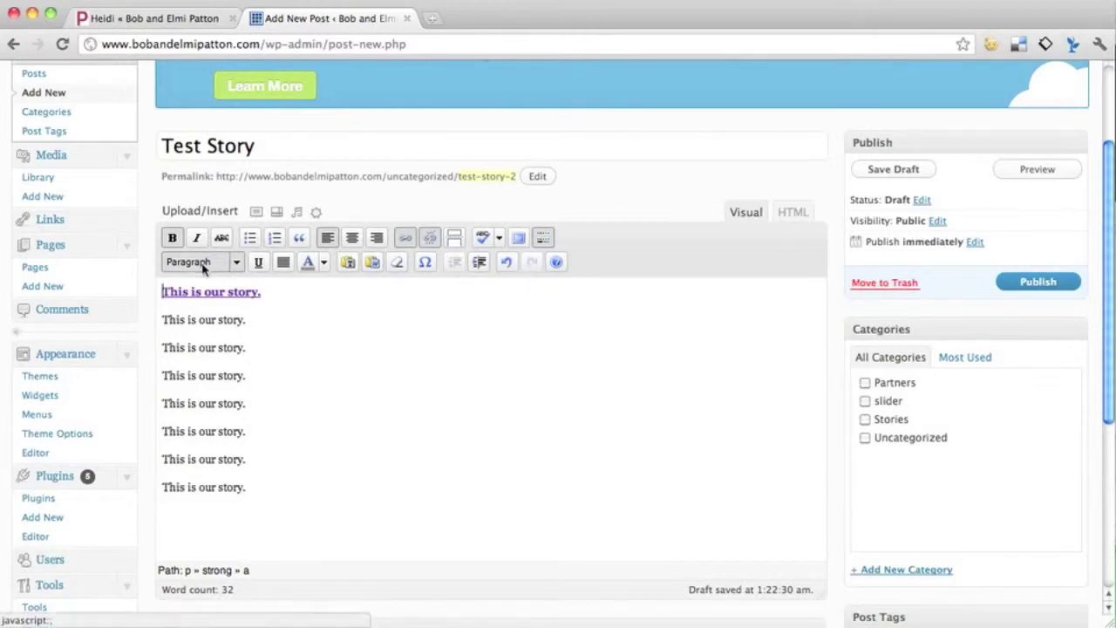
{"action": "left_click", "coordinate": [544, 240]}
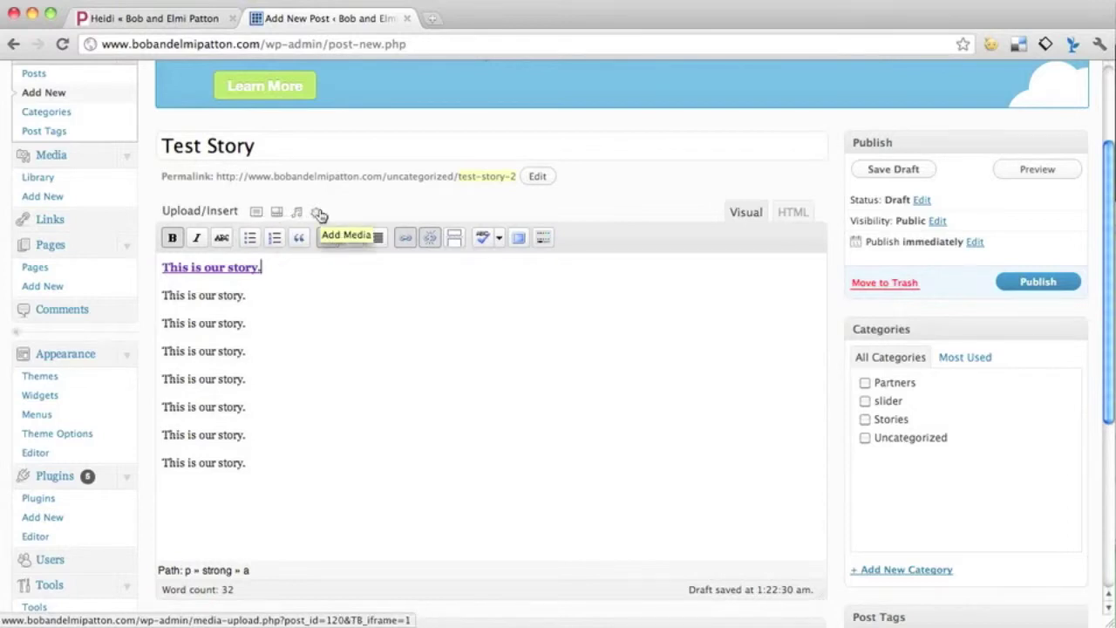
{"action": "left_click", "coordinate": [257, 213]}
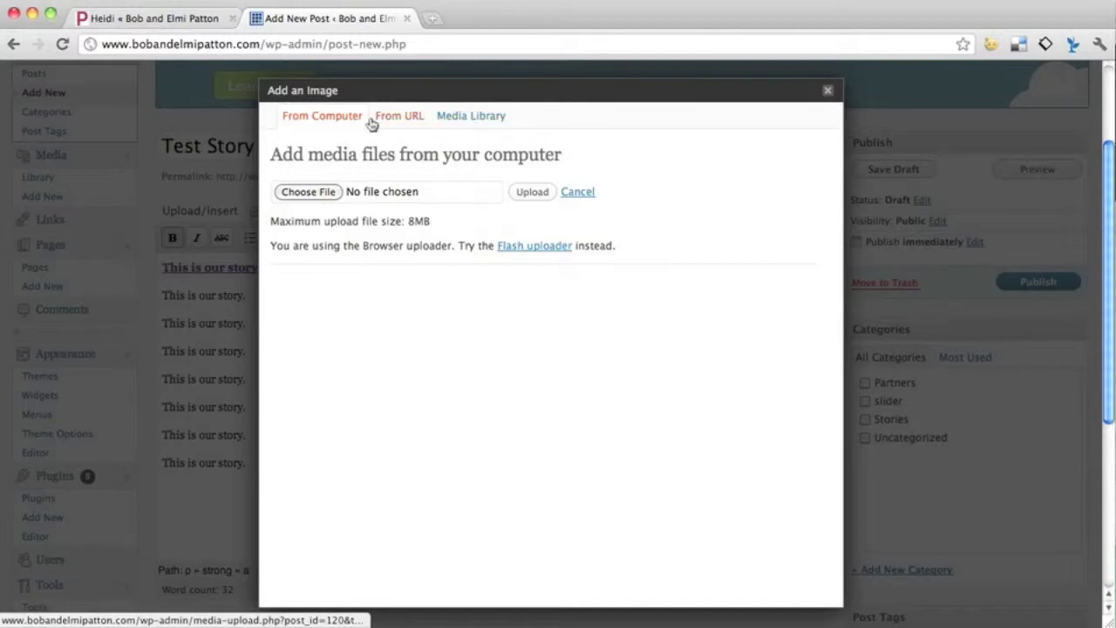
- Insert the 225x225 Heidi school-uniform portrait from the Media Library below the first line
{"action": "left_click", "coordinate": [459, 119]}
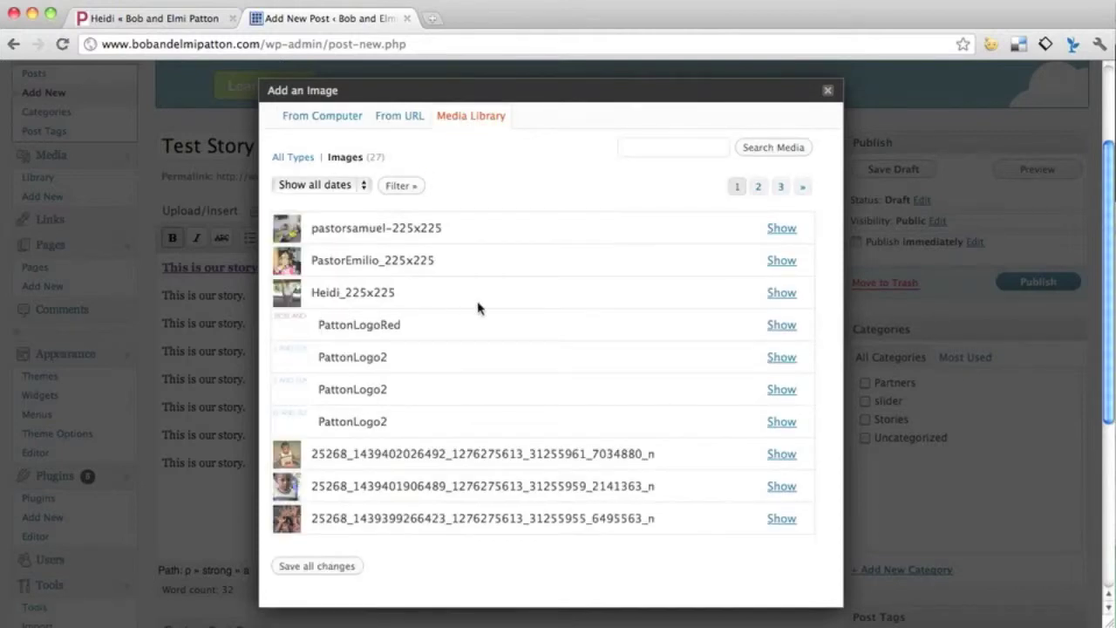
{"action": "left_click", "coordinate": [781, 293]}
{"action": "scroll", "coordinate": [668, 331], "scroll_direction": "down", "scroll_amount": 4}
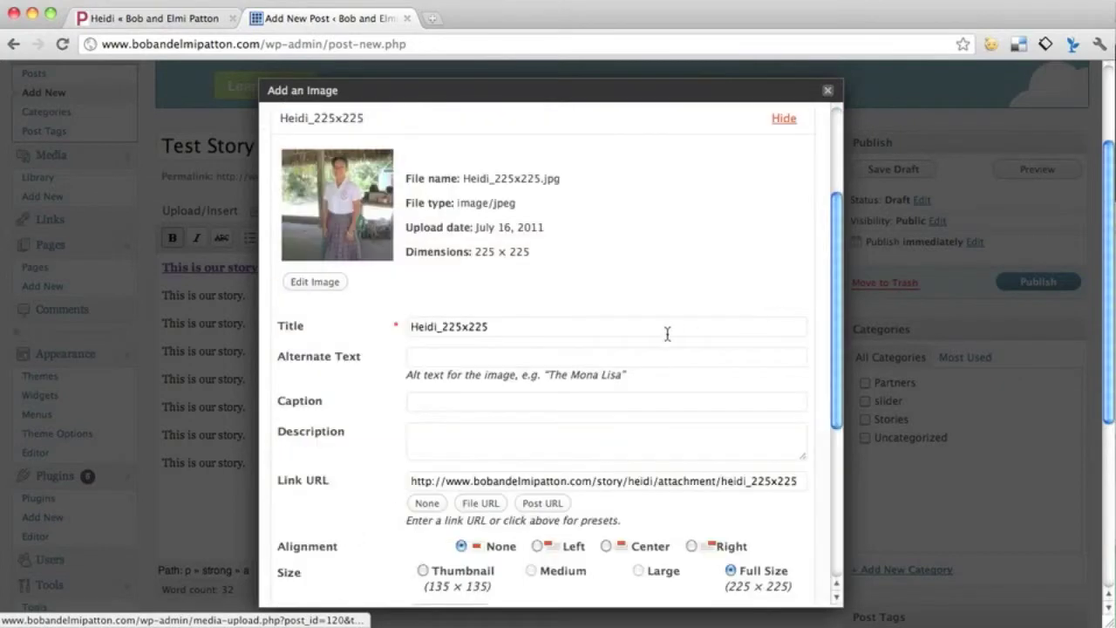
{"action": "scroll", "coordinate": [663, 333], "scroll_direction": "down", "scroll_amount": 2}
{"action": "scroll", "coordinate": [663, 334], "scroll_direction": "down", "scroll_amount": 2}
{"action": "scroll", "coordinate": [549, 383], "scroll_direction": "down", "scroll_amount": 3}
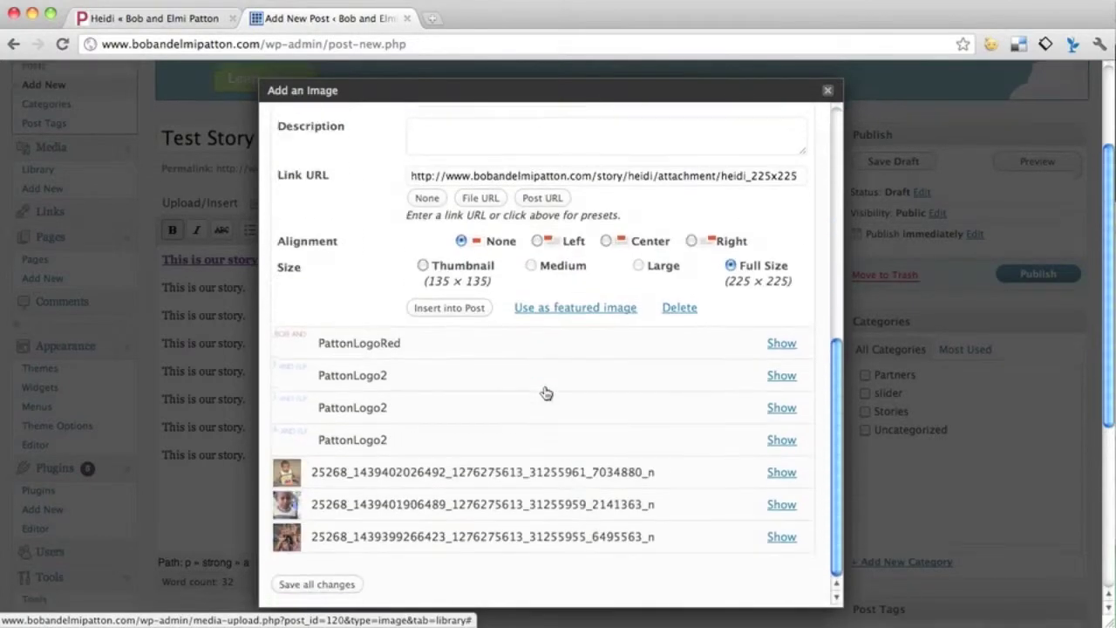
{"action": "scroll", "coordinate": [546, 391], "scroll_direction": "down", "scroll_amount": 3}
{"action": "scroll", "coordinate": [546, 393], "scroll_direction": "up", "scroll_amount": 6}
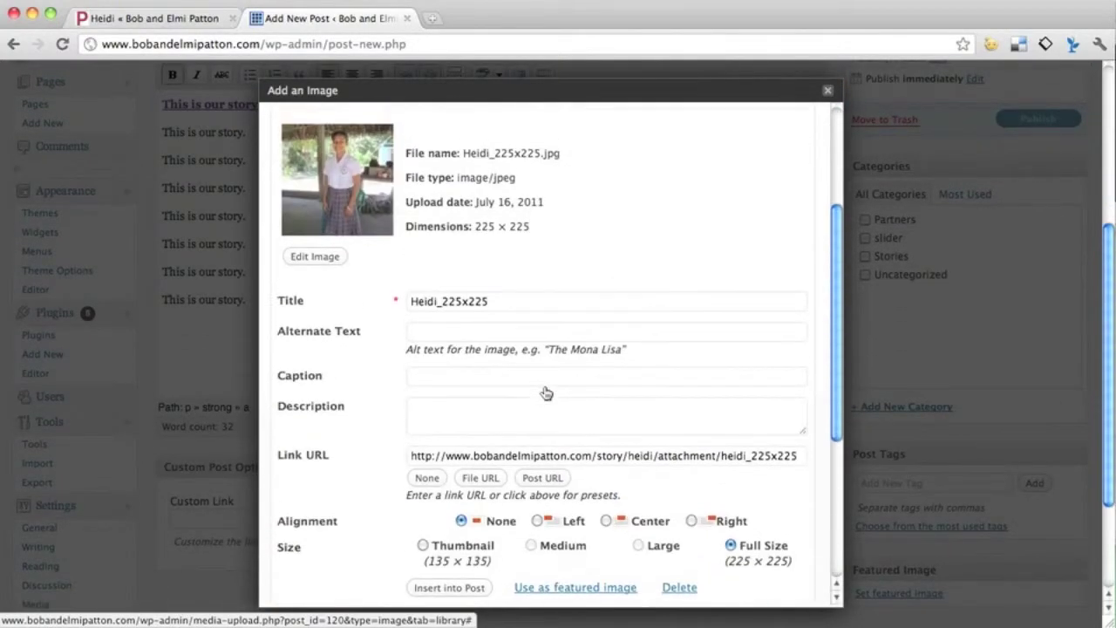
{"action": "scroll", "coordinate": [546, 393], "scroll_direction": "up", "scroll_amount": 3}
{"action": "scroll", "coordinate": [546, 393], "scroll_direction": "up", "scroll_amount": 1}
{"action": "scroll", "coordinate": [546, 393], "scroll_direction": "up", "scroll_amount": 2}
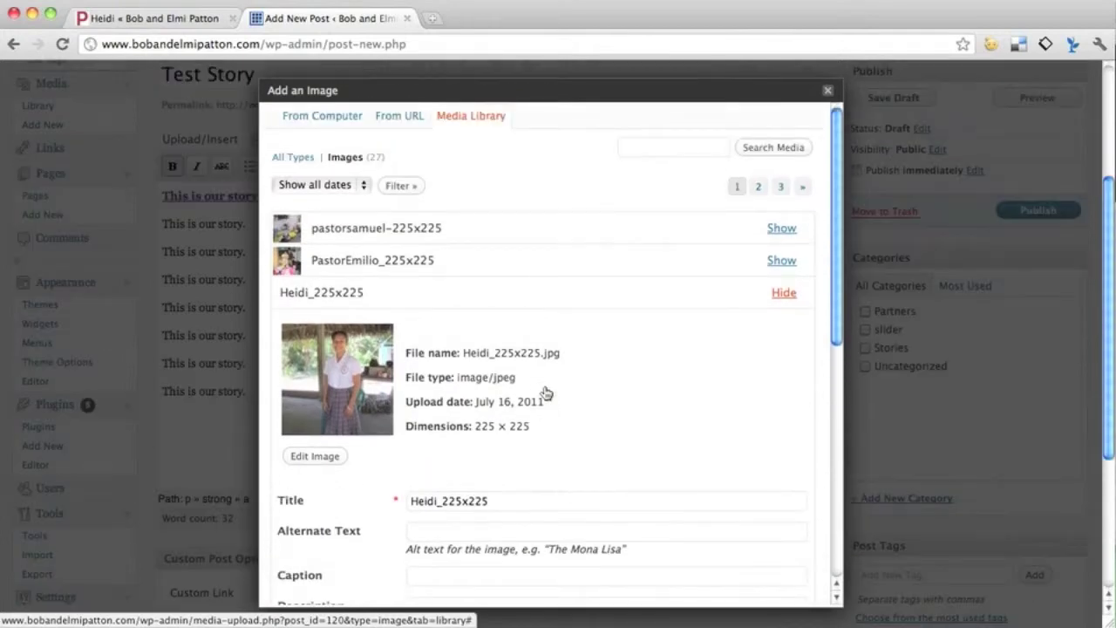
{"action": "scroll", "coordinate": [546, 393], "scroll_direction": "down", "scroll_amount": 4}
{"action": "scroll", "coordinate": [545, 394], "scroll_direction": "down", "scroll_amount": 4}
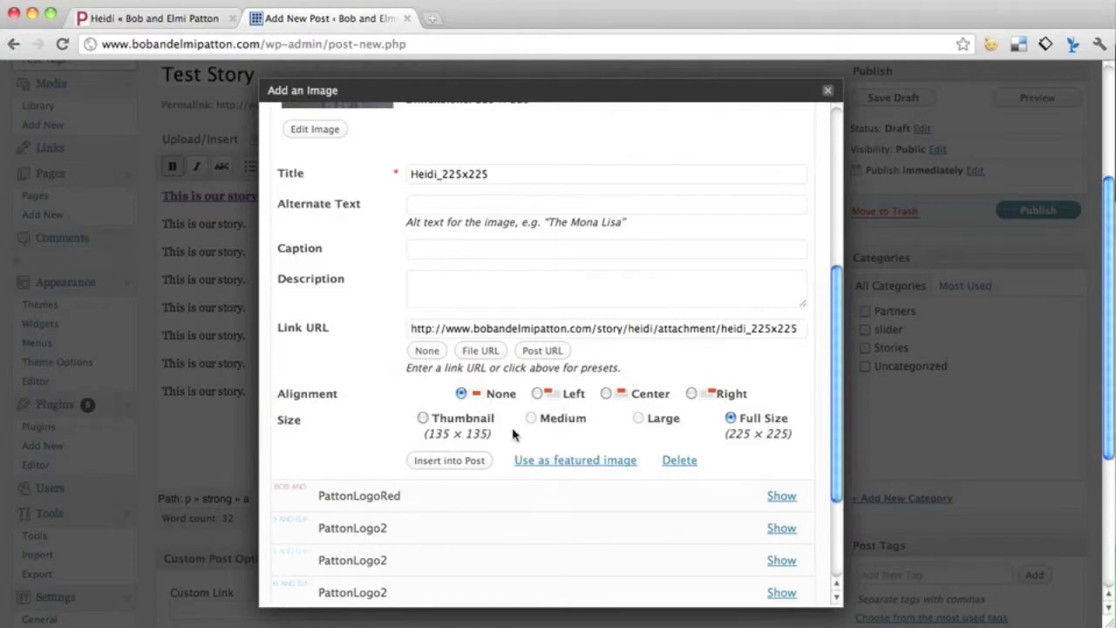
{"action": "left_click", "coordinate": [482, 464]}
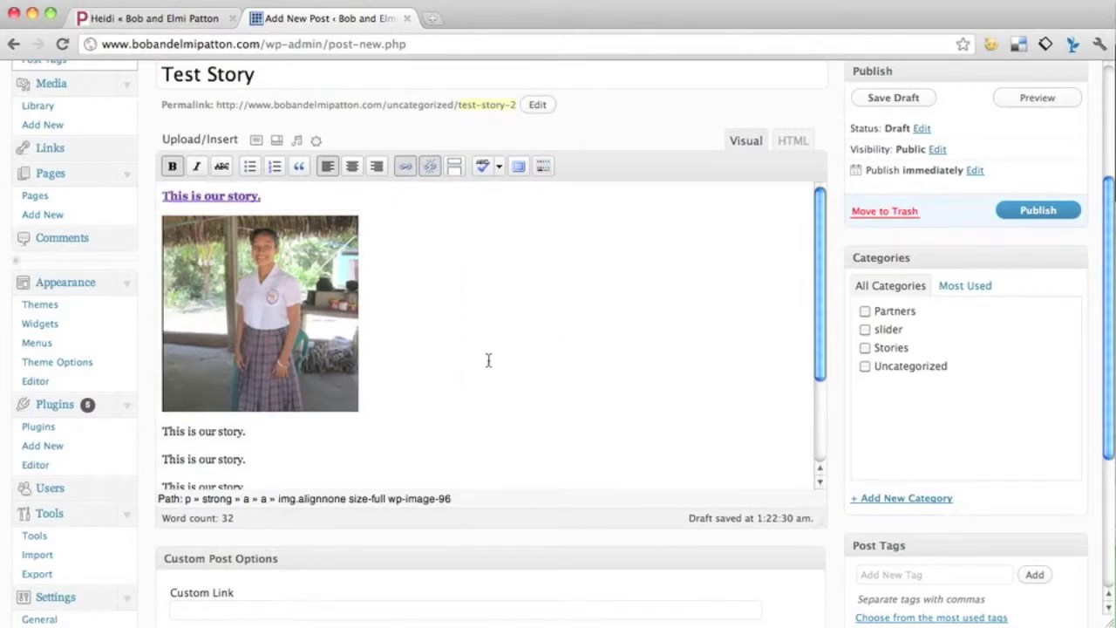
{"action": "scroll", "coordinate": [488, 360], "scroll_direction": "down", "scroll_amount": 3}
{"action": "scroll", "coordinate": [488, 360], "scroll_direction": "up", "scroll_amount": 3}
{"action": "scroll", "coordinate": [489, 359], "scroll_direction": "up", "scroll_amount": 3}
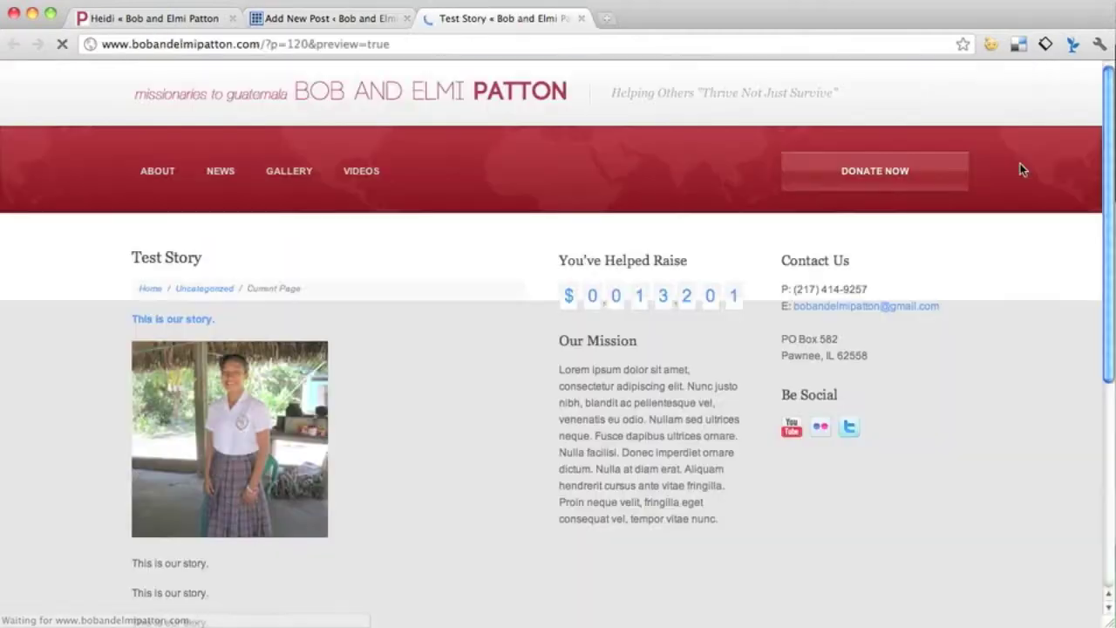
{"action": "scroll", "coordinate": [354, 339], "scroll_direction": "down", "scroll_amount": 3}
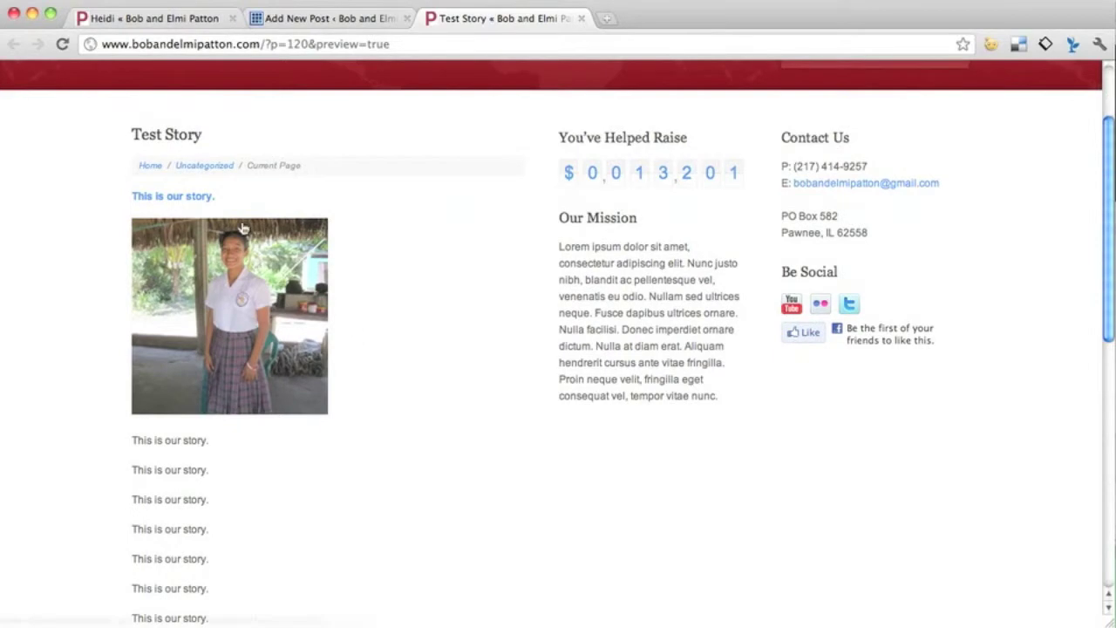
{"action": "left_click", "coordinate": [581, 19]}
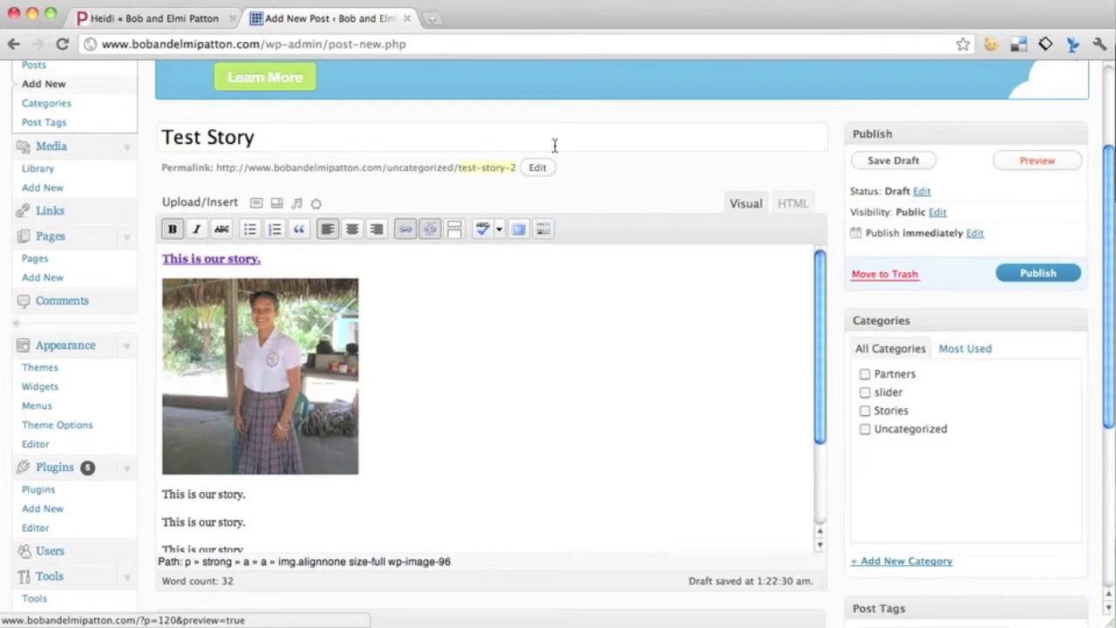
{"action": "left_click", "coordinate": [865, 411]}
- Check the live site's homepage, then return to the post editor
{"action": "left_click", "coordinate": [137, 19]}
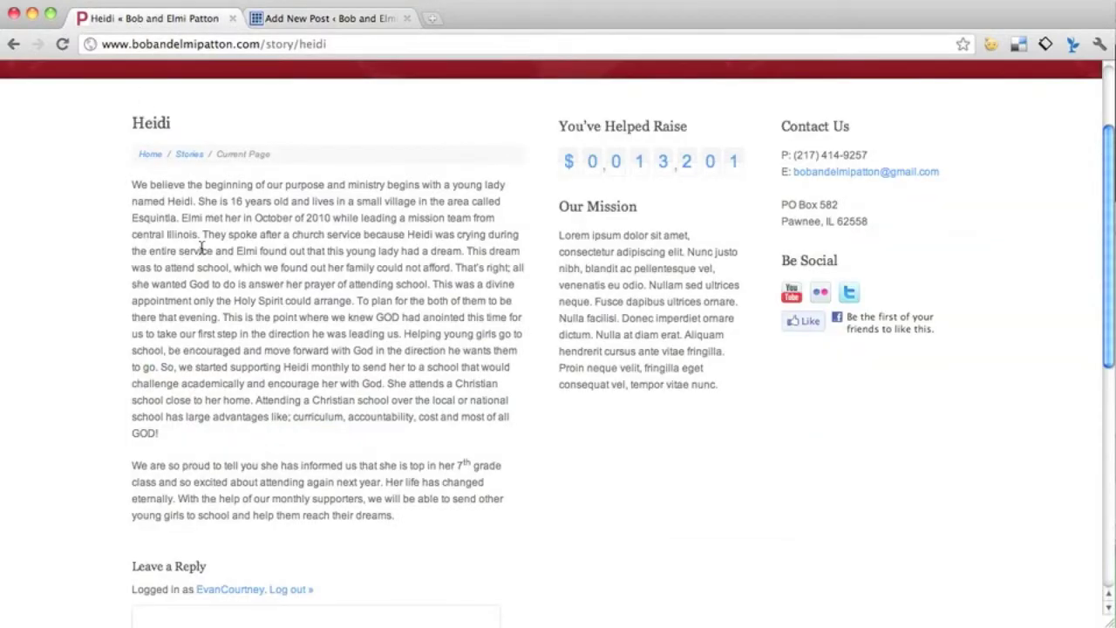
{"action": "scroll", "coordinate": [200, 248], "scroll_direction": "up", "scroll_amount": 3}
{"action": "left_click", "coordinate": [193, 102]}
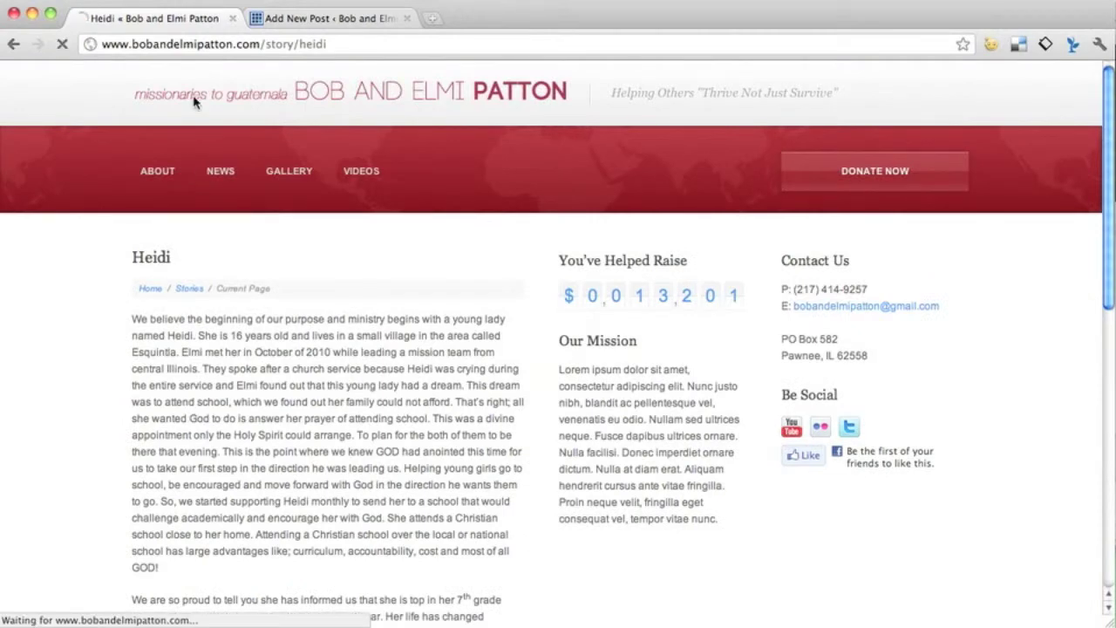
{"action": "scroll", "coordinate": [189, 244], "scroll_direction": "down", "scroll_amount": 5}
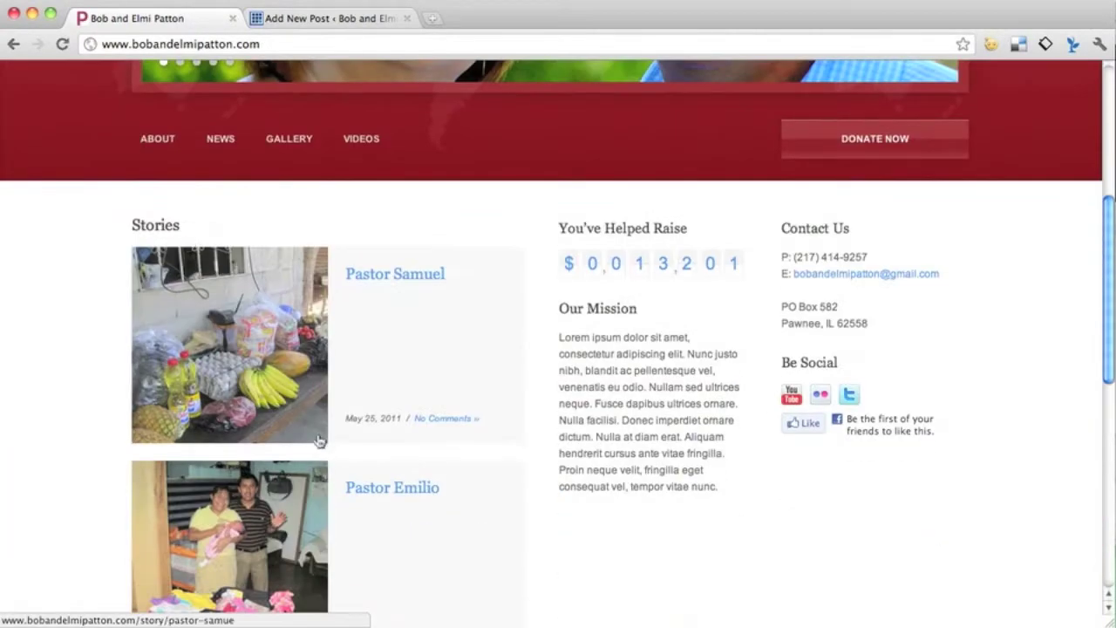
{"action": "left_click", "coordinate": [354, 20]}
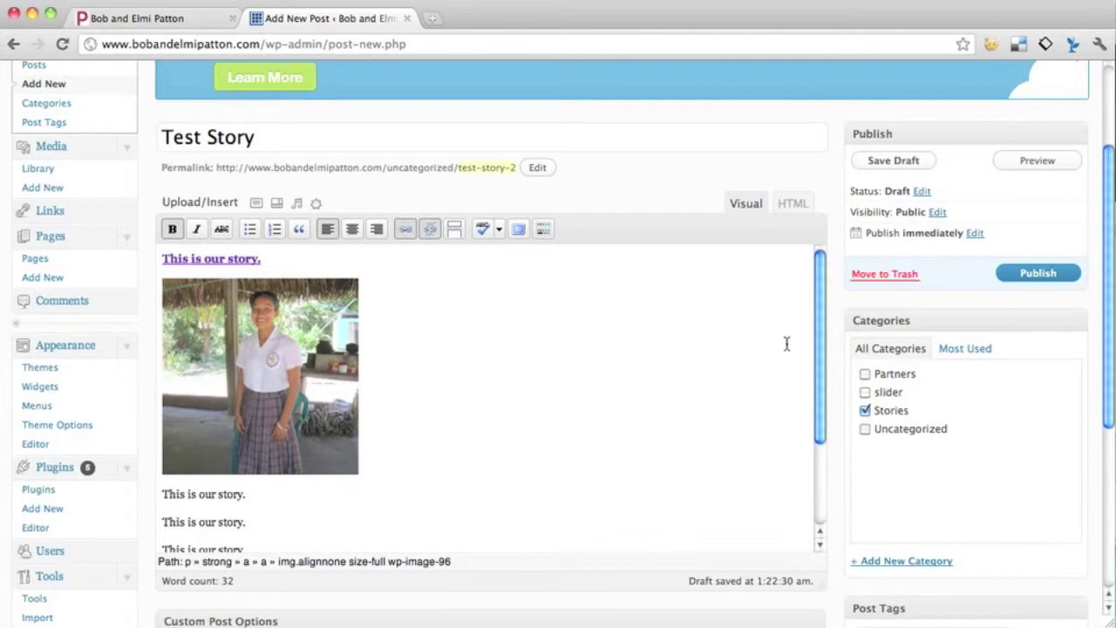
- Browse both pages of the featured-image Media Library, comparing against the homepage
{"action": "scroll", "coordinate": [833, 344], "scroll_direction": "down", "scroll_amount": 2}
{"action": "scroll", "coordinate": [832, 344], "scroll_direction": "down", "scroll_amount": 2}
{"action": "scroll", "coordinate": [833, 345], "scroll_direction": "down", "scroll_amount": 2}
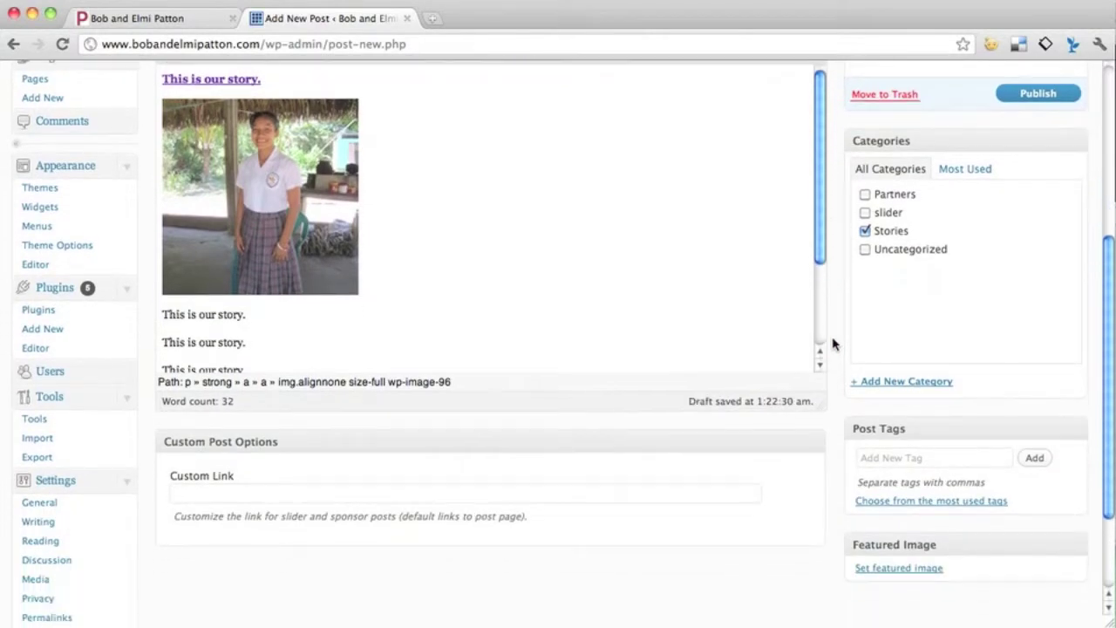
{"action": "scroll", "coordinate": [832, 344], "scroll_direction": "down", "scroll_amount": 2}
{"action": "left_click", "coordinate": [898, 496]}
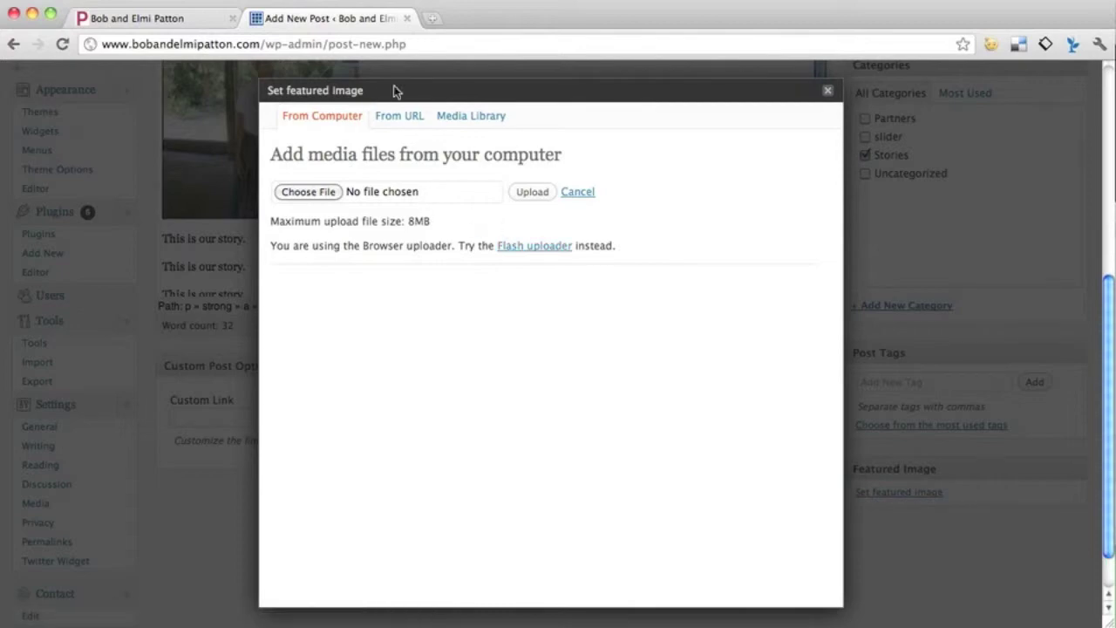
{"action": "left_click", "coordinate": [448, 119]}
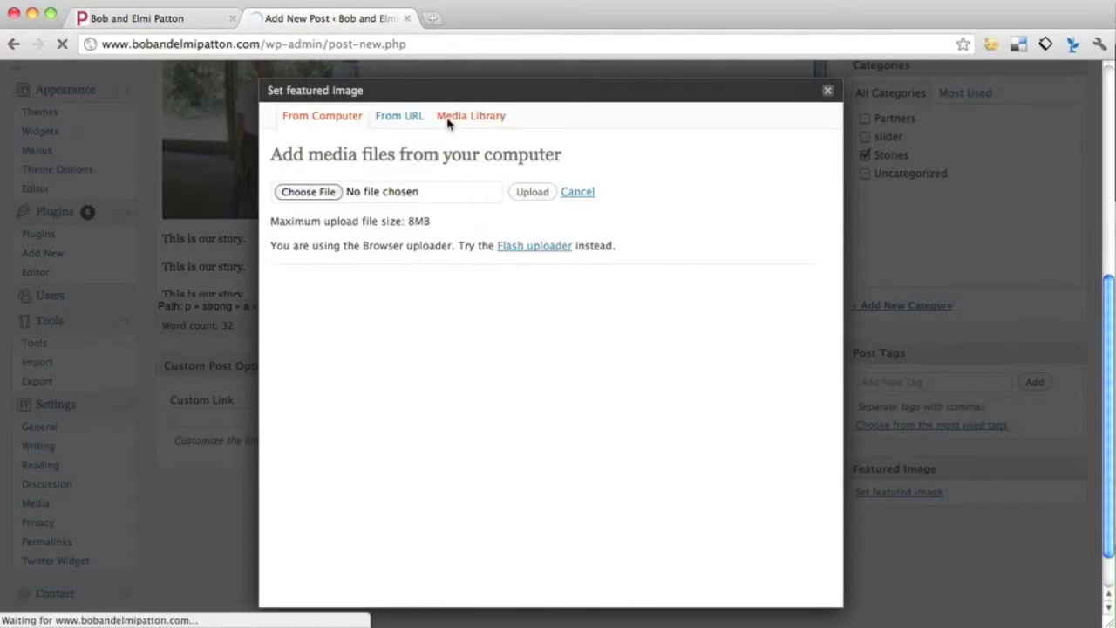
{"action": "left_click", "coordinate": [144, 19]}
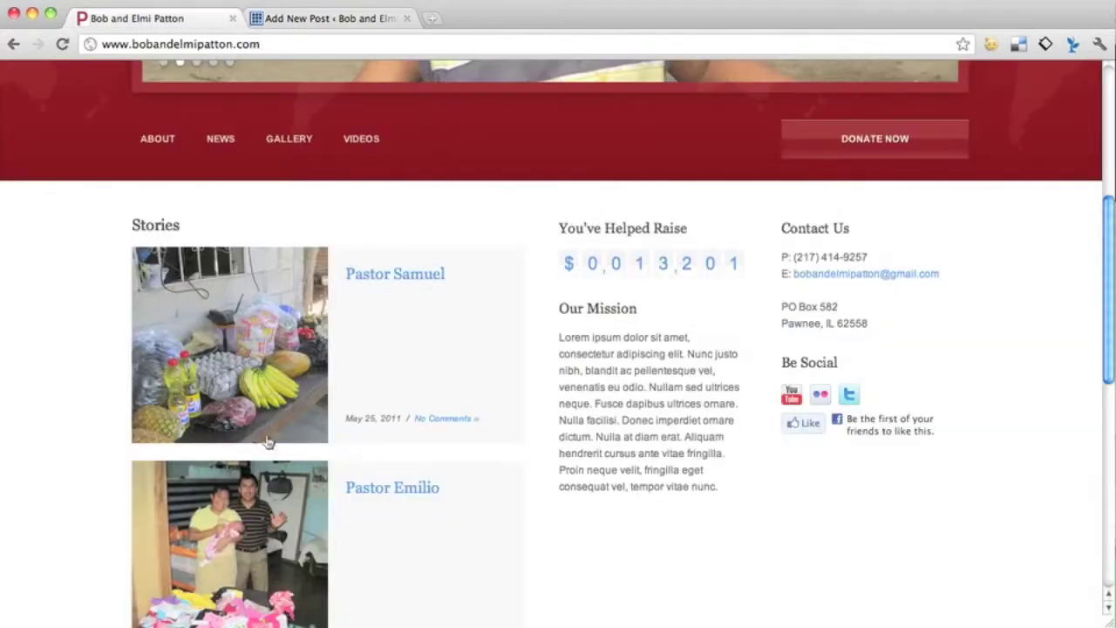
{"action": "left_click", "coordinate": [334, 22]}
{"action": "scroll", "coordinate": [480, 357], "scroll_direction": "down", "scroll_amount": 1}
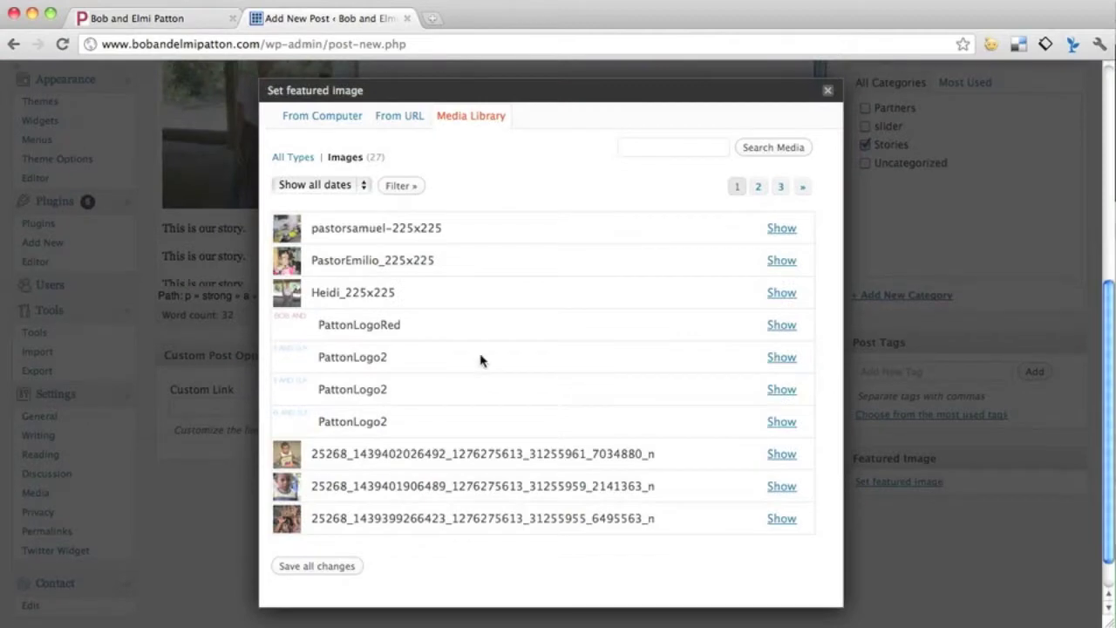
{"action": "left_click", "coordinate": [758, 187]}
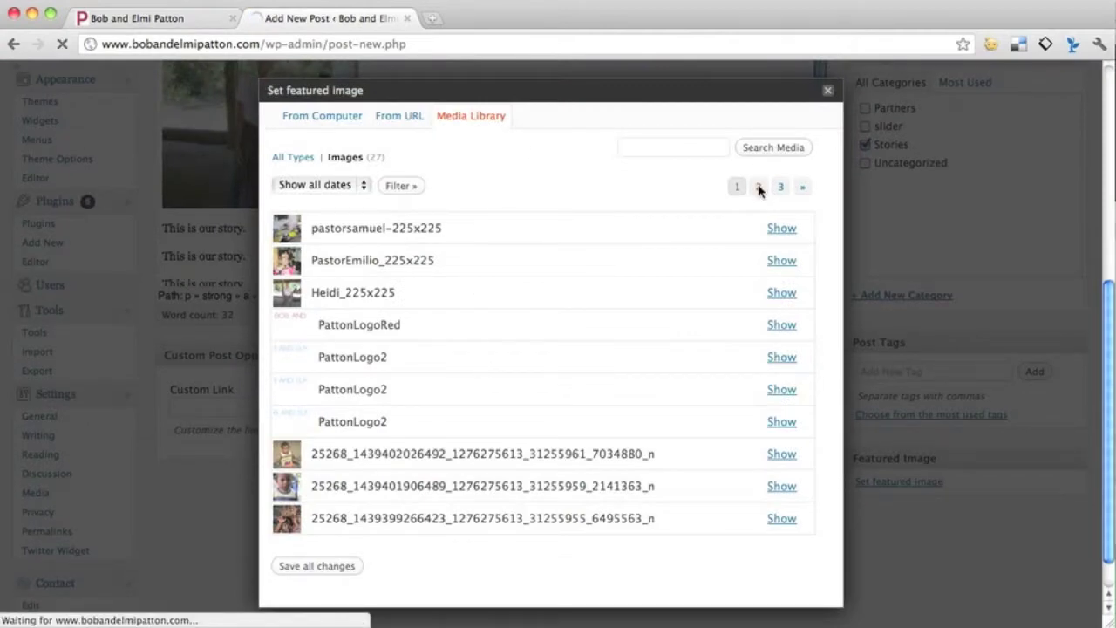
{"action": "left_click", "coordinate": [737, 188]}
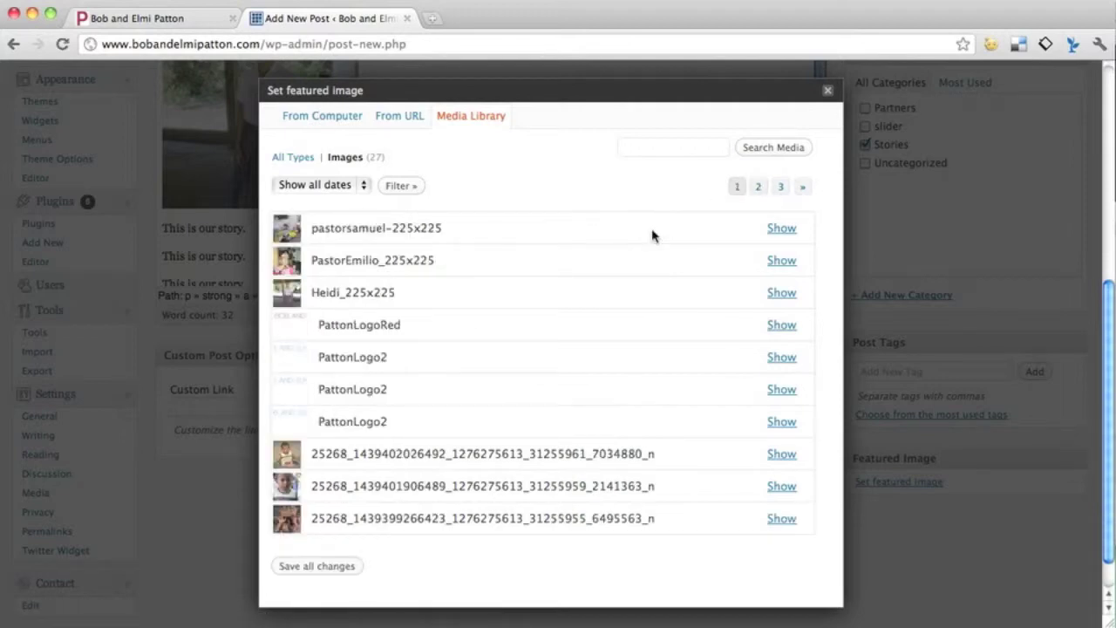
{"action": "left_click", "coordinate": [137, 20]}
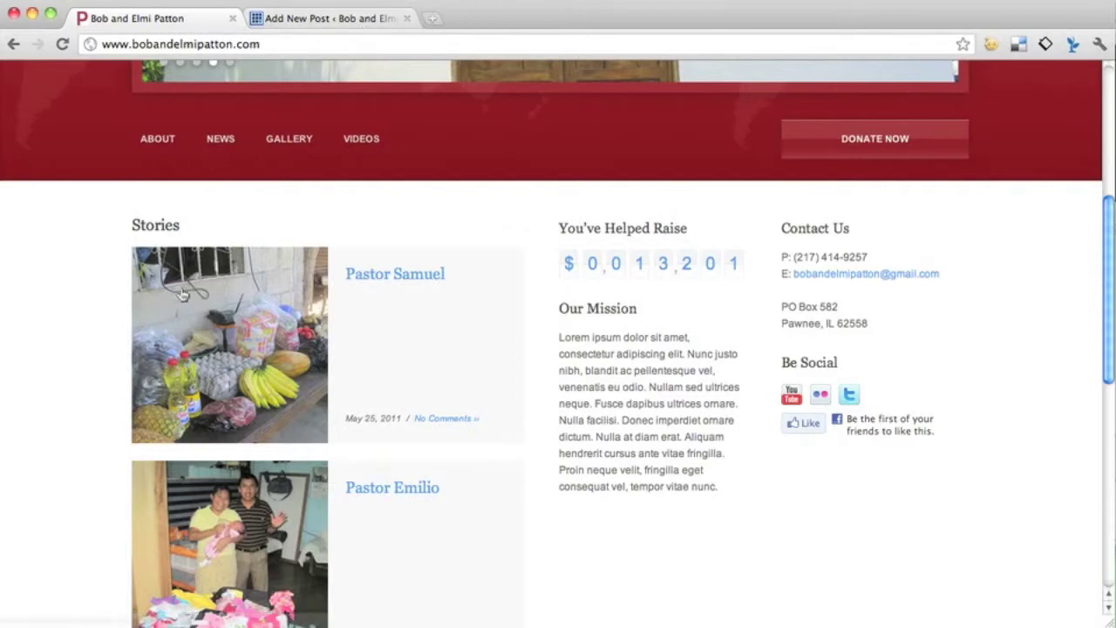
{"action": "left_click", "coordinate": [353, 26]}
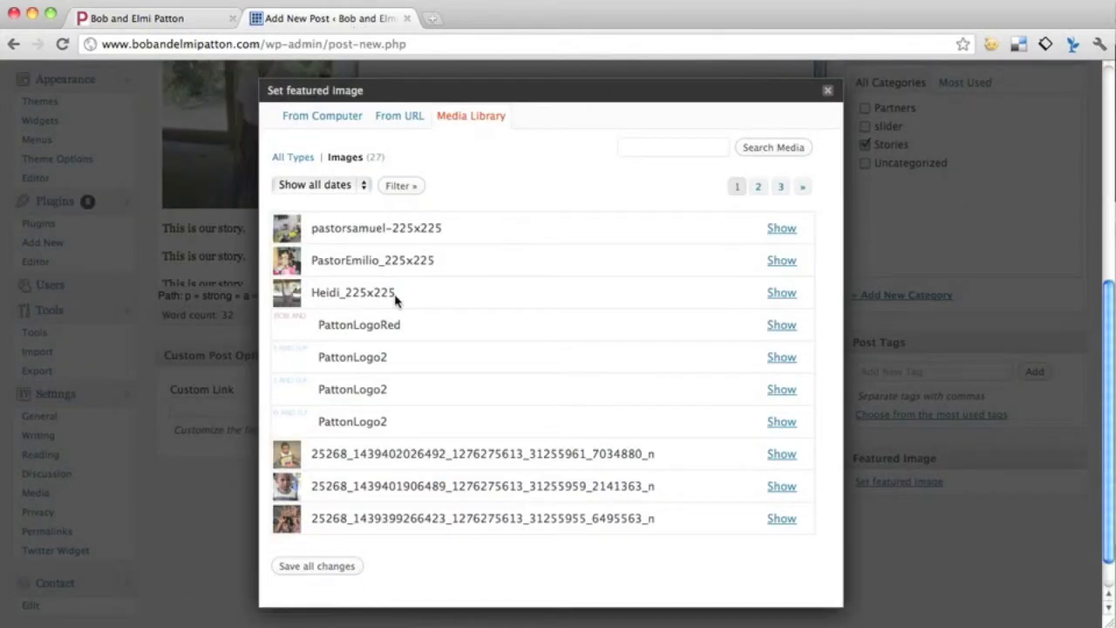
- Set Heidi_225x225 as featured image, save all changes, and publish the post
{"action": "left_click", "coordinate": [781, 292]}
{"action": "scroll", "coordinate": [675, 349], "scroll_direction": "down", "scroll_amount": 4}
{"action": "scroll", "coordinate": [674, 349], "scroll_direction": "down", "scroll_amount": 3}
{"action": "scroll", "coordinate": [674, 349], "scroll_direction": "up", "scroll_amount": 1}
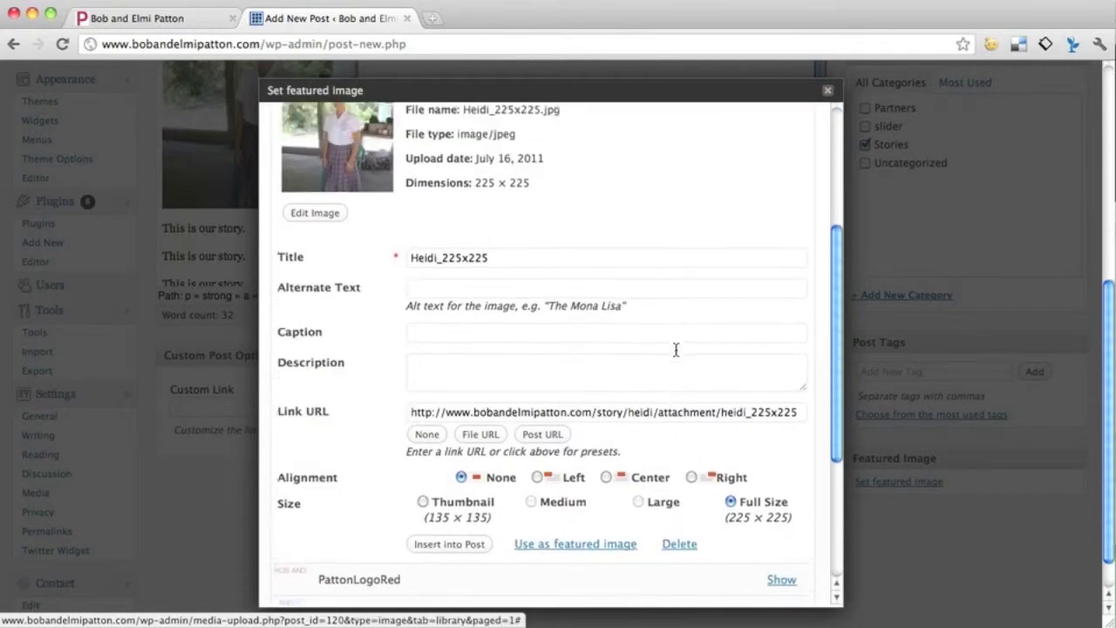
{"action": "scroll", "coordinate": [672, 349], "scroll_direction": "up", "scroll_amount": 2}
{"action": "scroll", "coordinate": [534, 290], "scroll_direction": "down", "scroll_amount": 3}
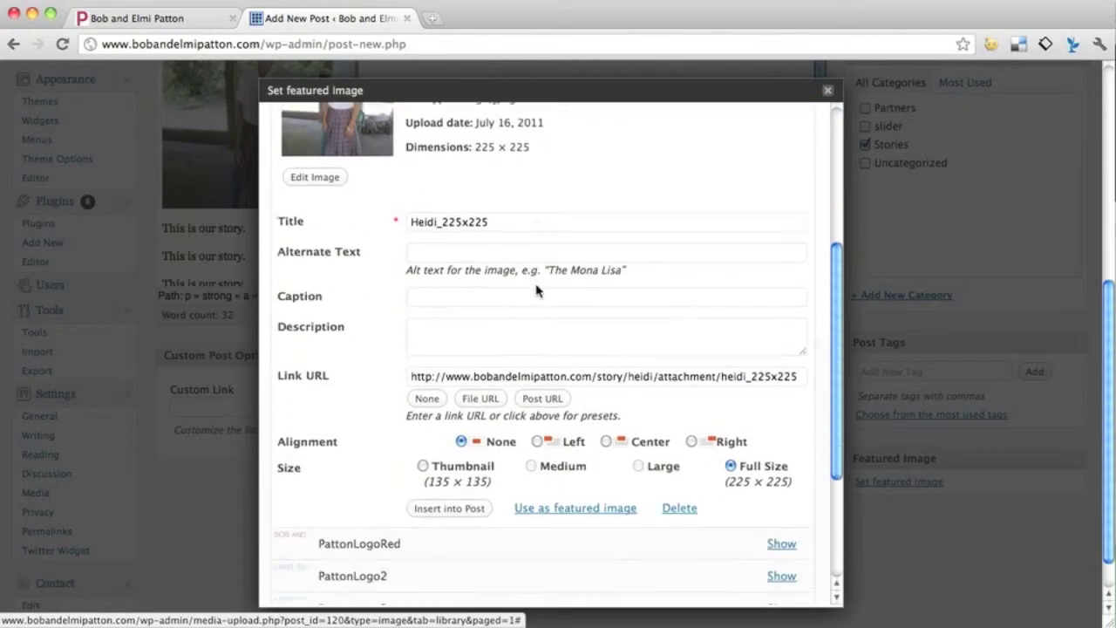
{"action": "left_click", "coordinate": [581, 507]}
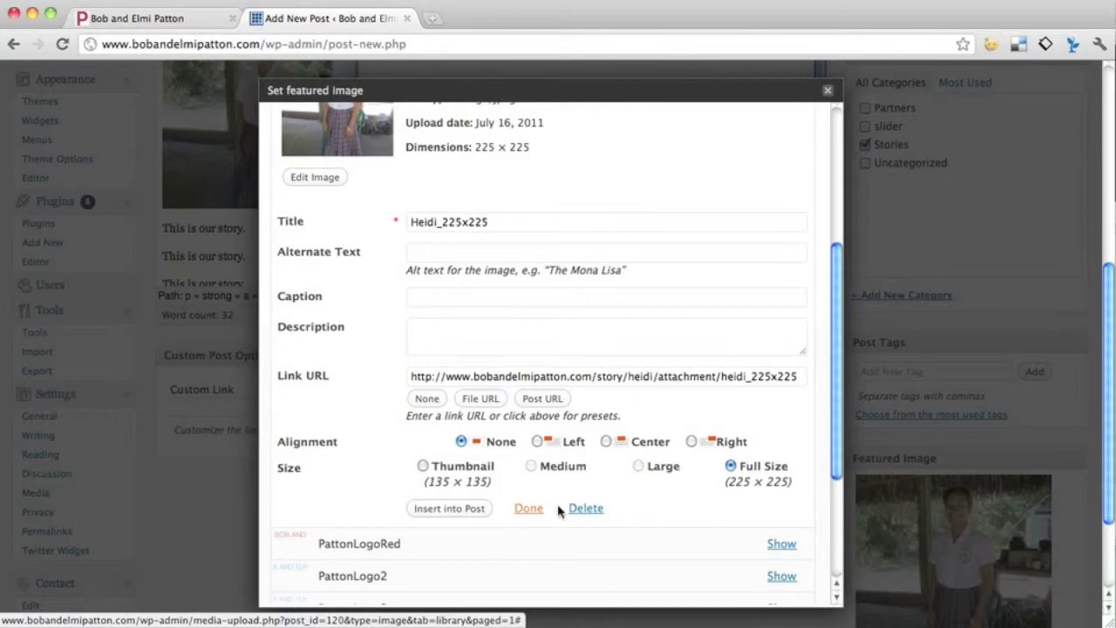
{"action": "scroll", "coordinate": [551, 510], "scroll_direction": "down", "scroll_amount": 3}
{"action": "scroll", "coordinate": [553, 505], "scroll_direction": "down", "scroll_amount": 3}
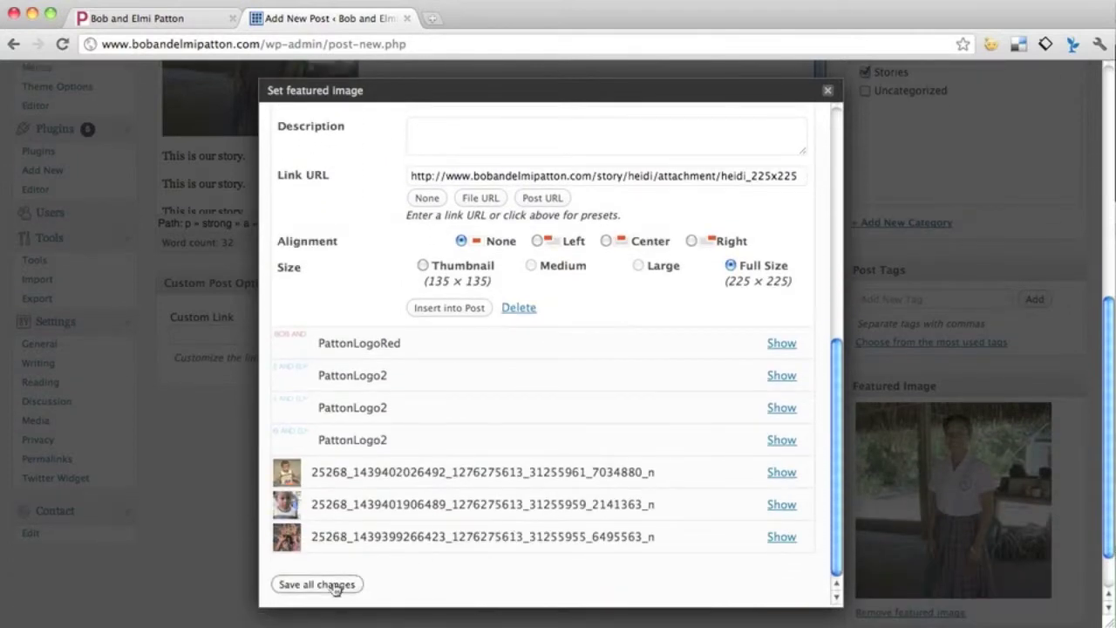
{"action": "left_click", "coordinate": [335, 586]}
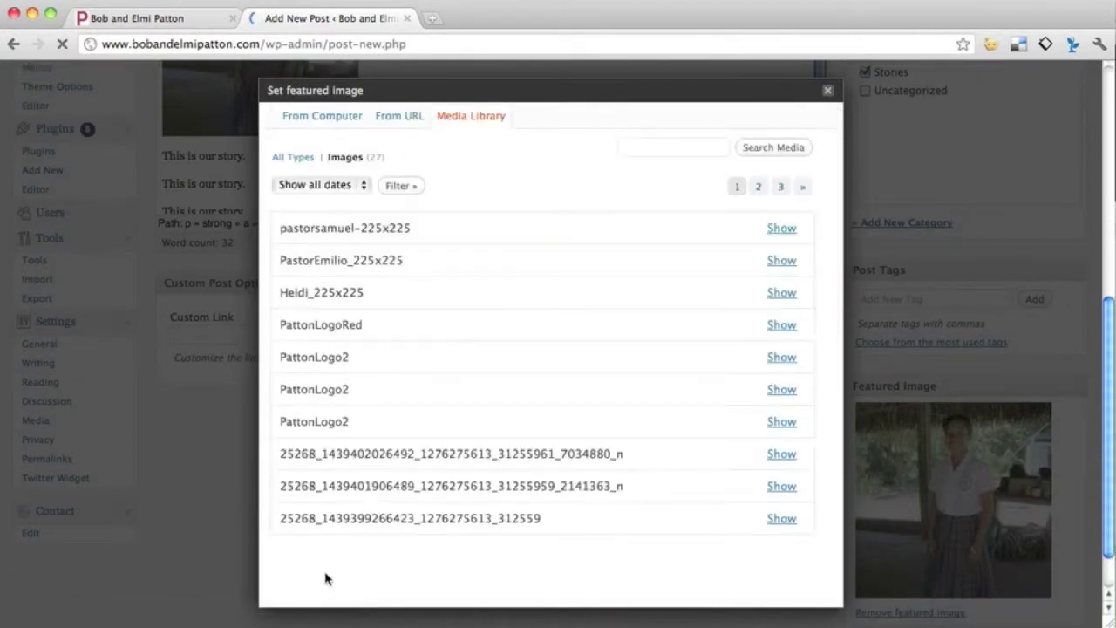
{"action": "left_click", "coordinate": [827, 90]}
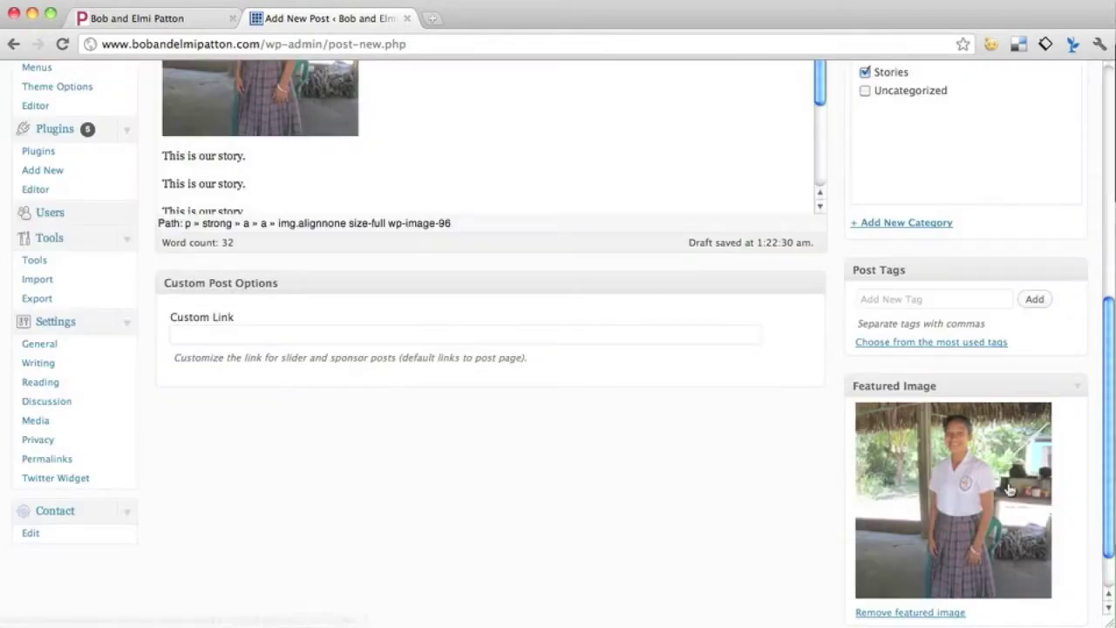
{"action": "scroll", "coordinate": [757, 523], "scroll_direction": "up", "scroll_amount": 3}
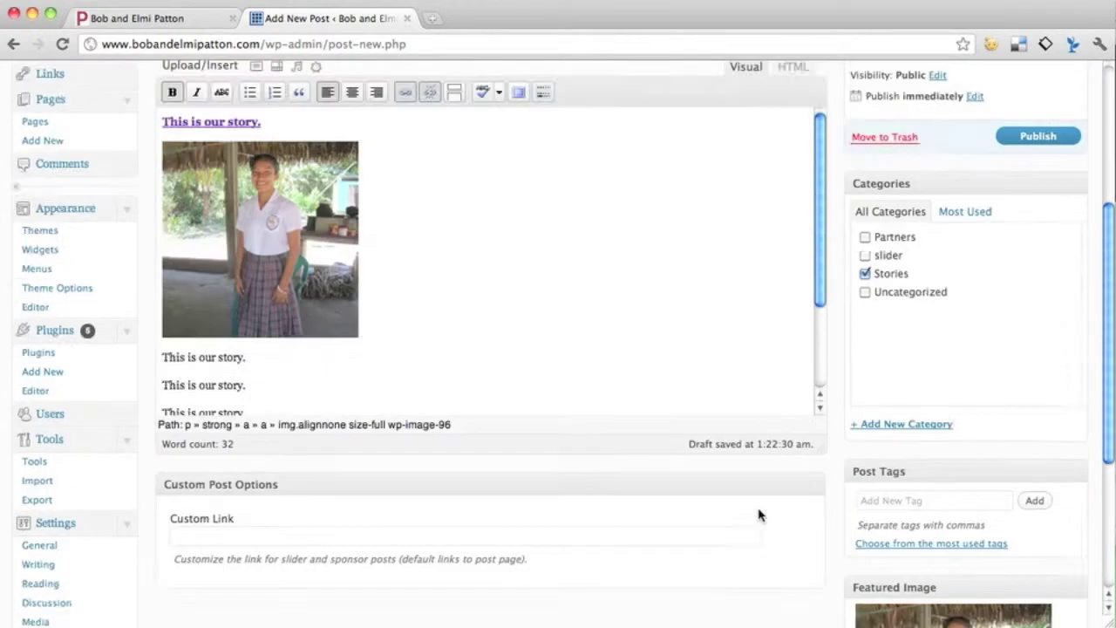
{"action": "scroll", "coordinate": [785, 502], "scroll_direction": "up", "scroll_amount": 3}
{"action": "left_click", "coordinate": [1064, 384]}
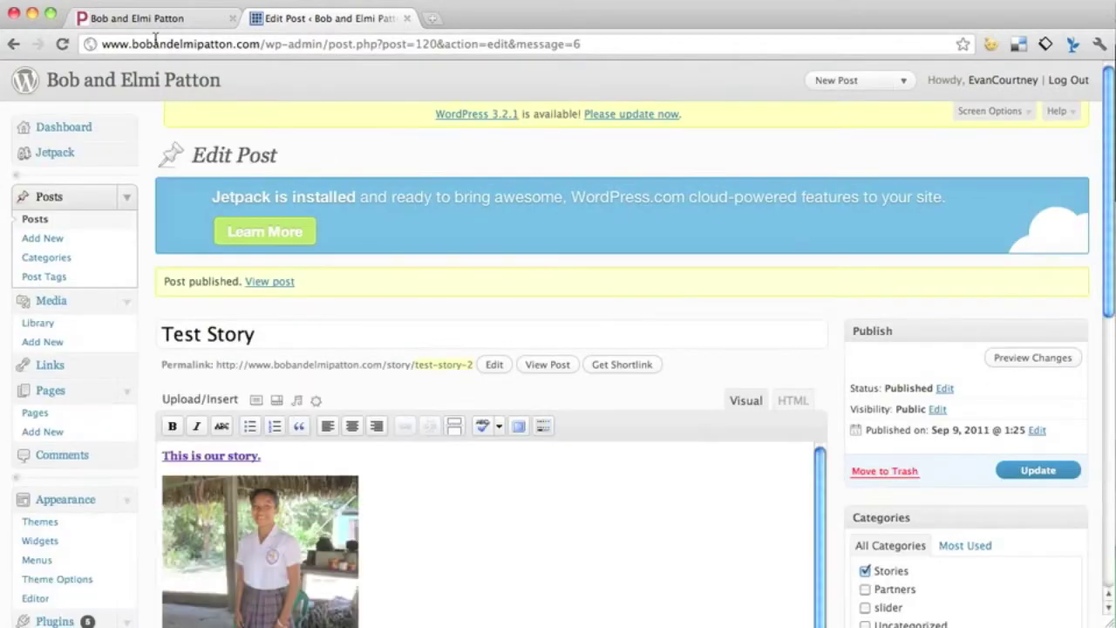
- Reload the live homepage, find Test Story under Stories, and view its full page
{"action": "left_click", "coordinate": [142, 26]}
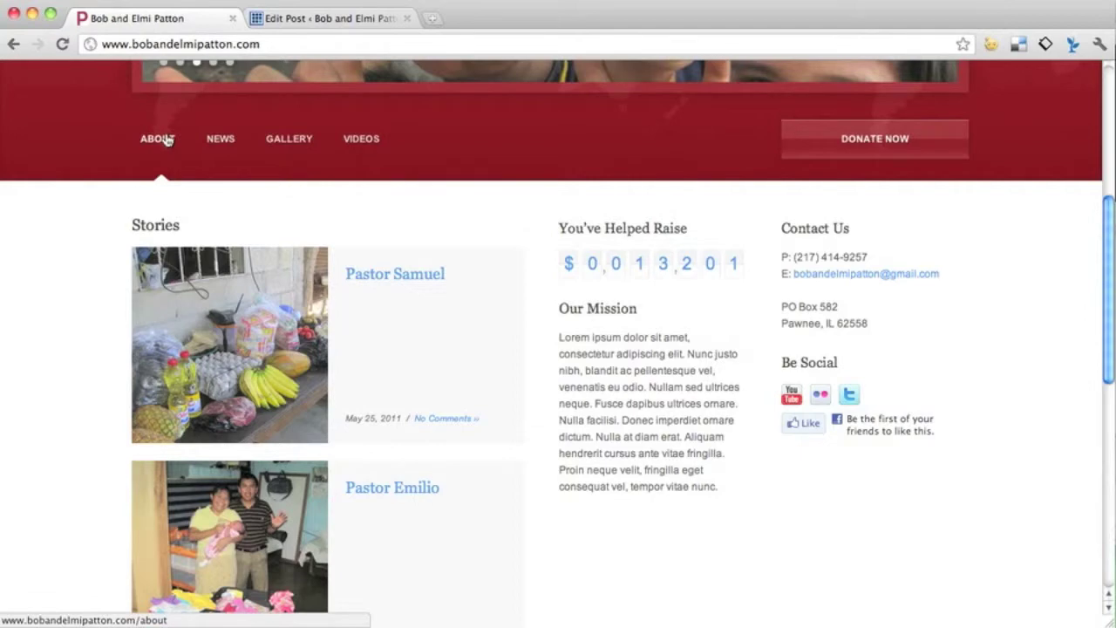
{"action": "left_click", "coordinate": [168, 141]}
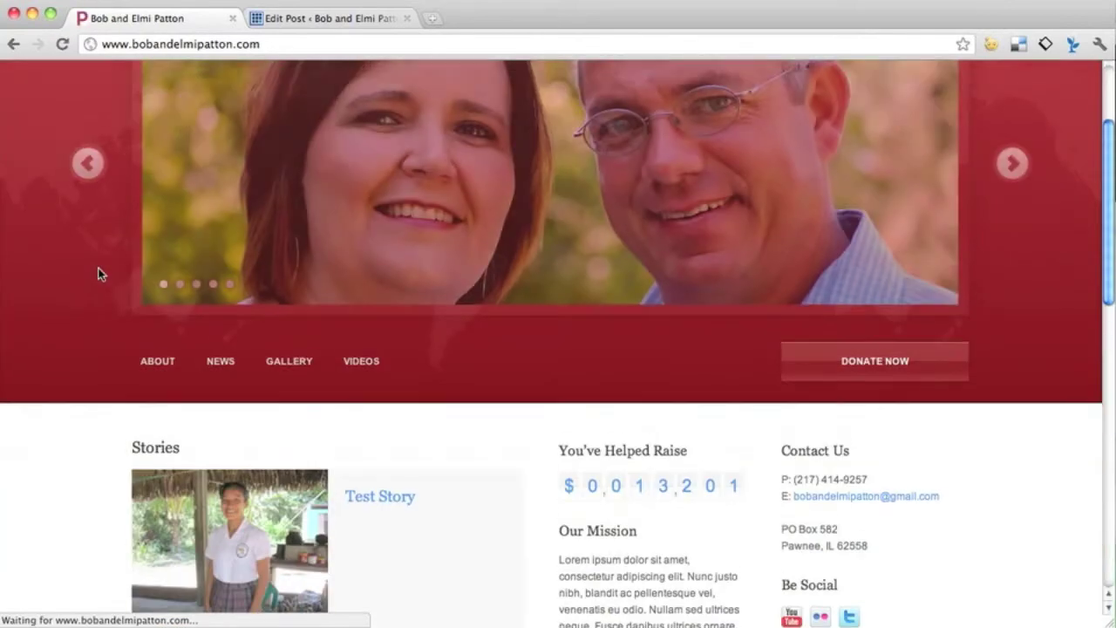
{"action": "scroll", "coordinate": [97, 273], "scroll_direction": "down", "scroll_amount": 3}
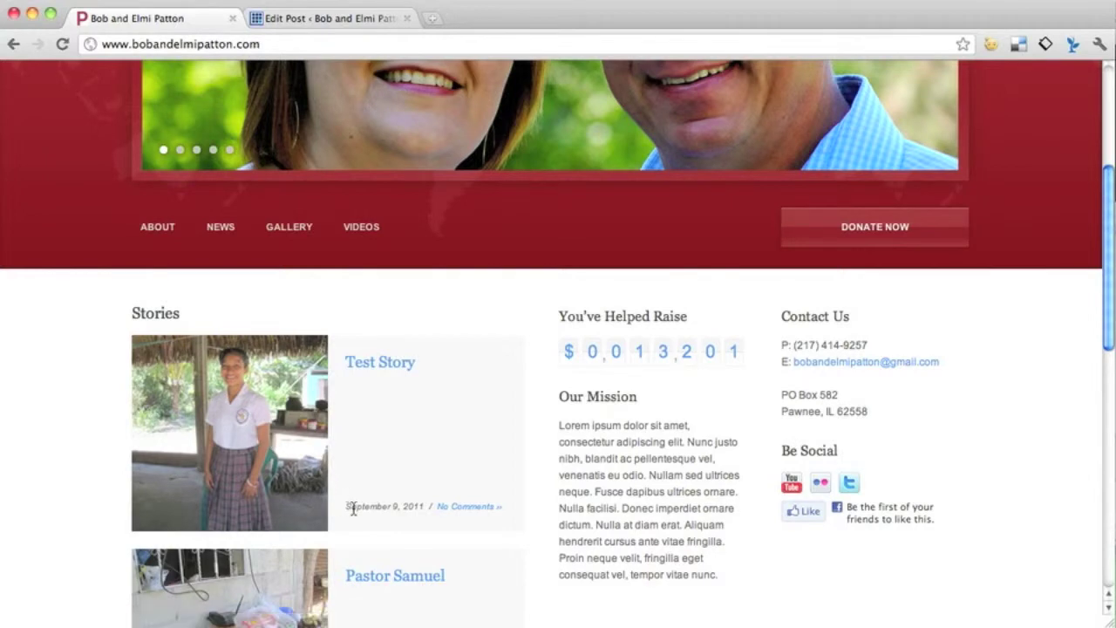
{"action": "left_click", "coordinate": [387, 369]}
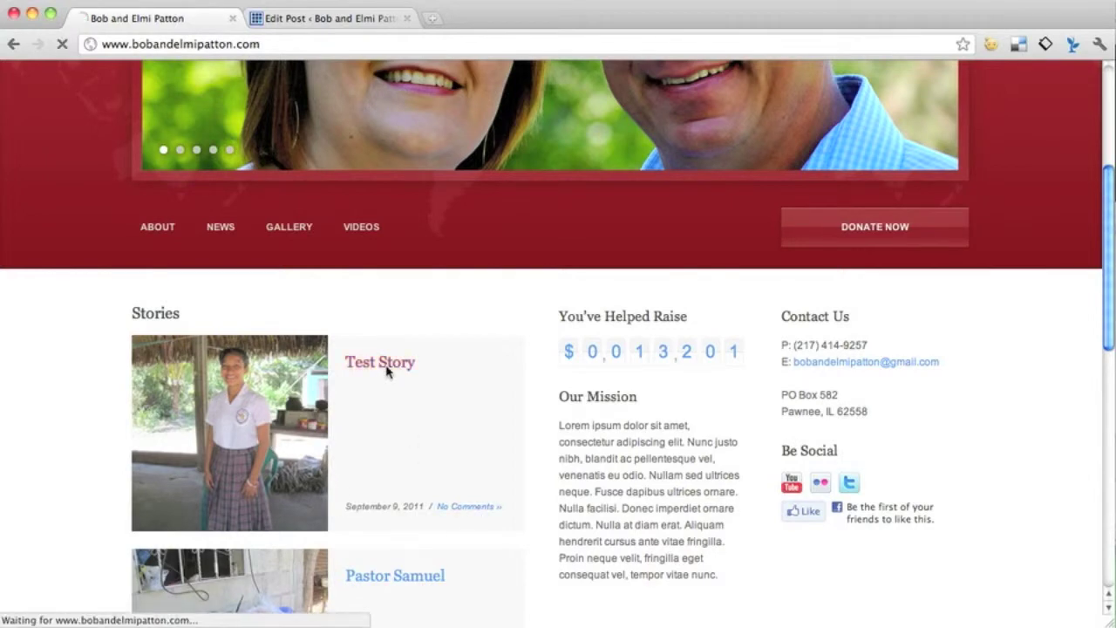
{"action": "scroll", "coordinate": [386, 369], "scroll_direction": "down", "scroll_amount": 3}
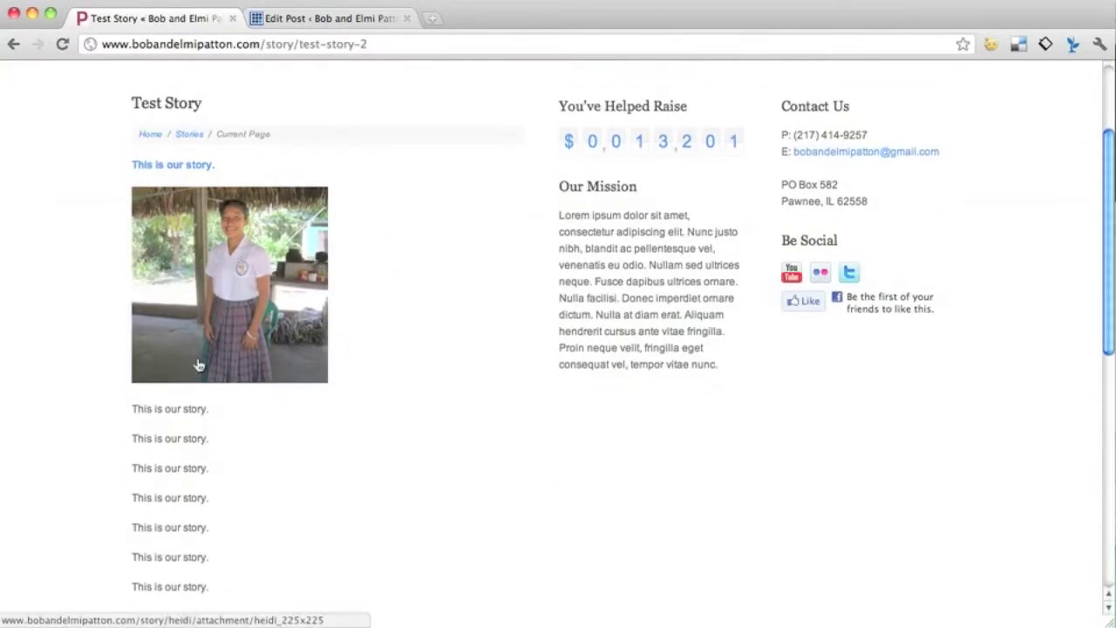
{"action": "scroll", "coordinate": [365, 428], "scroll_direction": "down", "scroll_amount": 3}
{"action": "scroll", "coordinate": [365, 428], "scroll_direction": "down", "scroll_amount": 3}
{"action": "scroll", "coordinate": [366, 429], "scroll_direction": "up", "scroll_amount": 2}
{"action": "scroll", "coordinate": [365, 429], "scroll_direction": "up", "scroll_amount": 4}
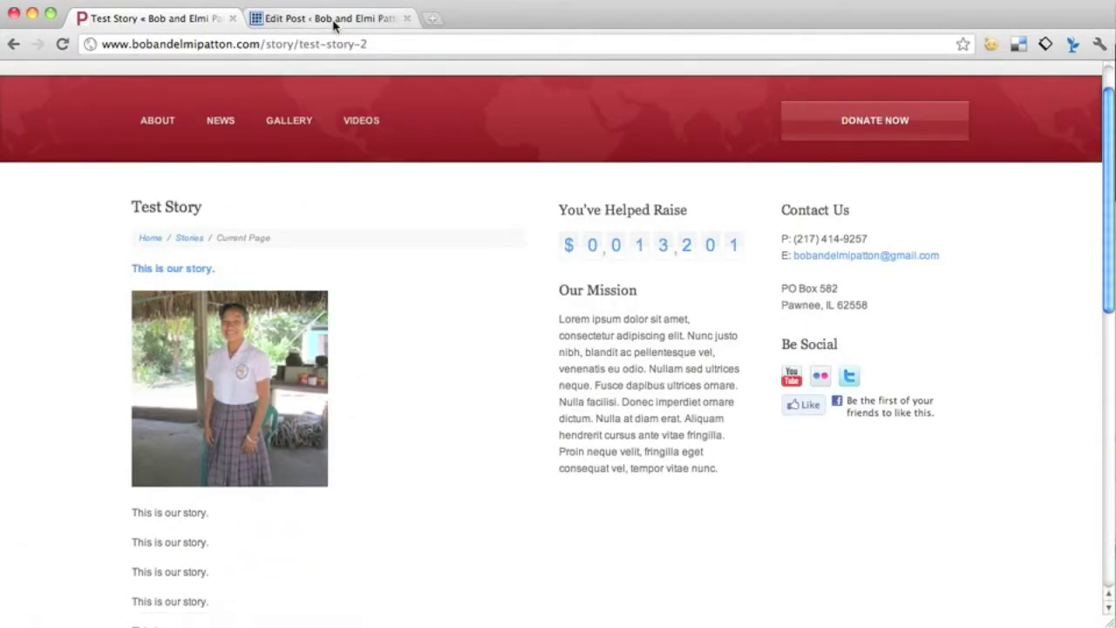
{"action": "left_click", "coordinate": [316, 19]}
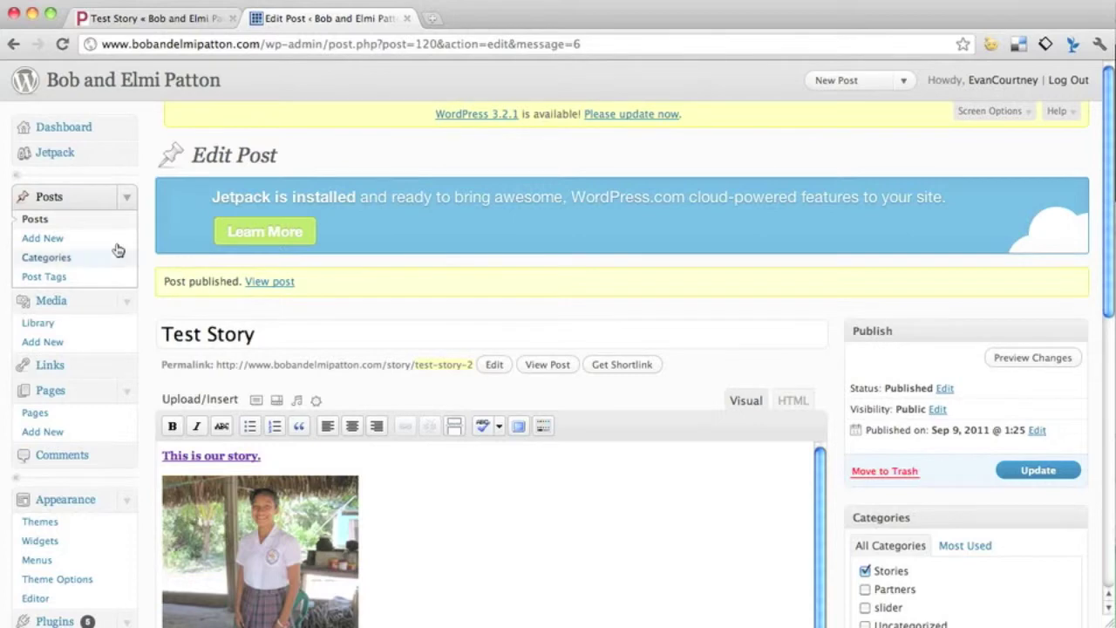
- Trash Test Story from the Posts list, then return to its live page tab
{"action": "left_click", "coordinate": [46, 221]}
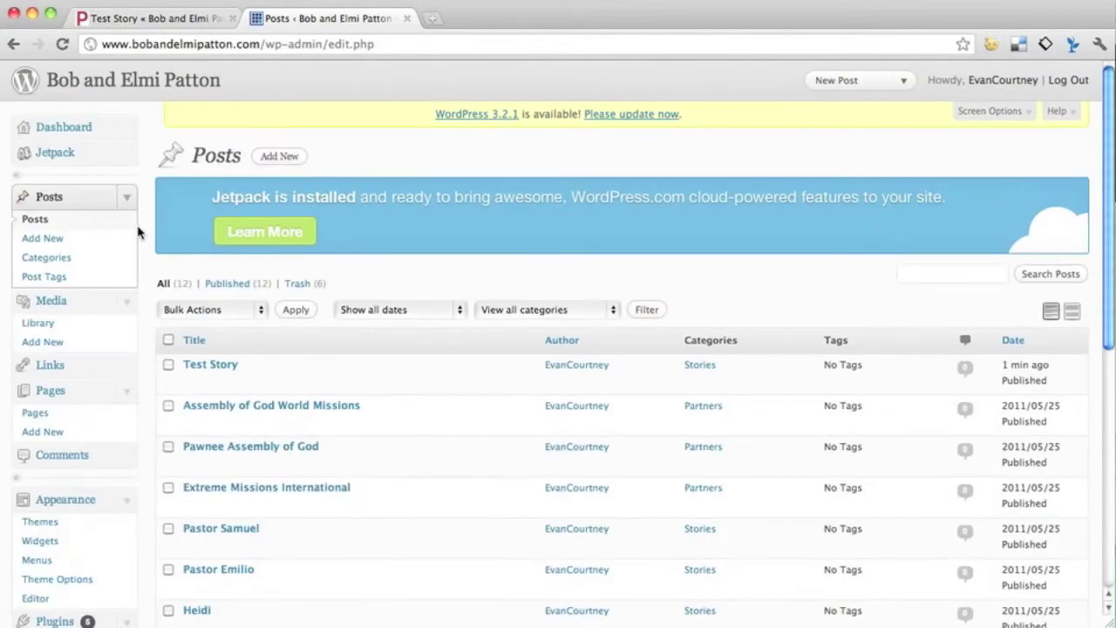
{"action": "scroll", "coordinate": [137, 229], "scroll_direction": "down", "scroll_amount": 2}
{"action": "scroll", "coordinate": [137, 230], "scroll_direction": "down", "scroll_amount": 3}
{"action": "scroll", "coordinate": [137, 231], "scroll_direction": "up", "scroll_amount": 4}
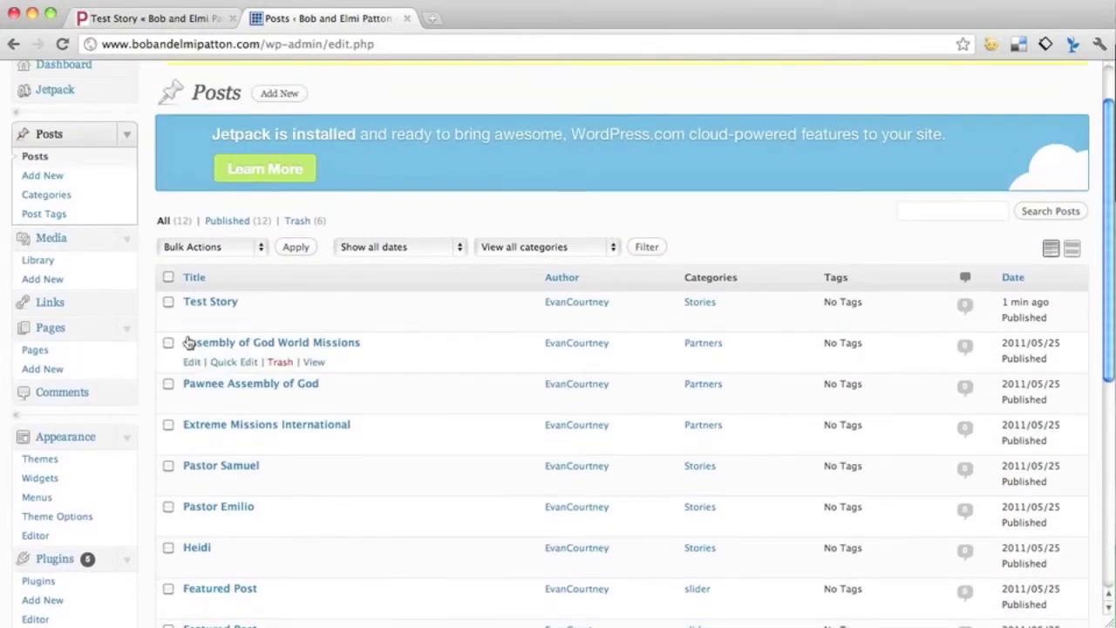
{"action": "scroll", "coordinate": [187, 343], "scroll_direction": "down", "scroll_amount": 5}
{"action": "scroll", "coordinate": [187, 343], "scroll_direction": "up", "scroll_amount": 5}
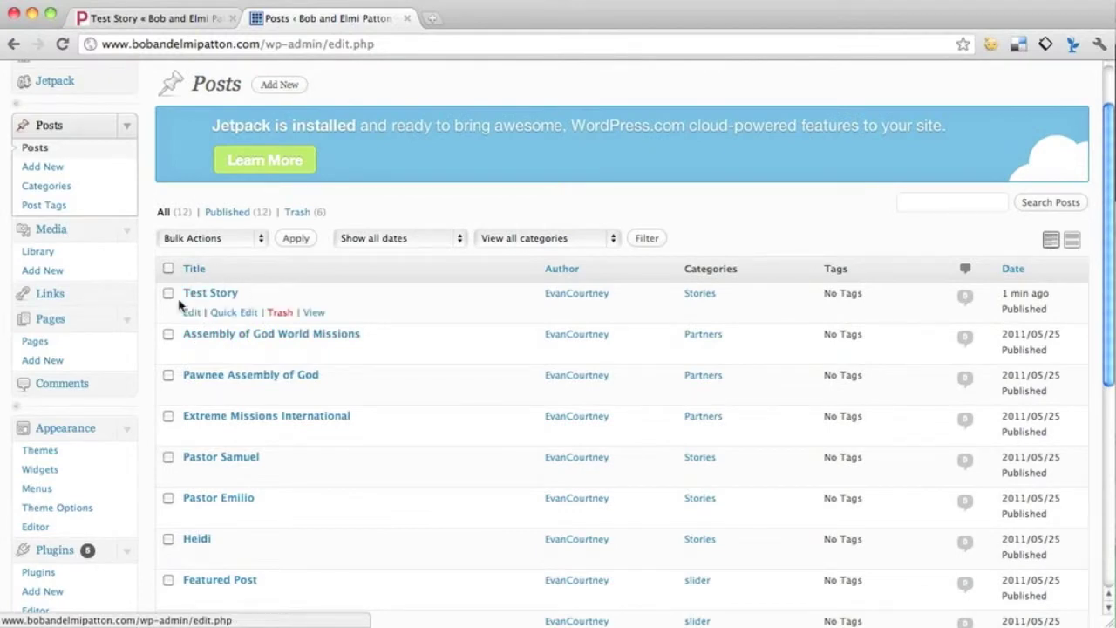
{"action": "mouse_move", "coordinate": [389, 303]}
{"action": "left_click", "coordinate": [281, 313]}
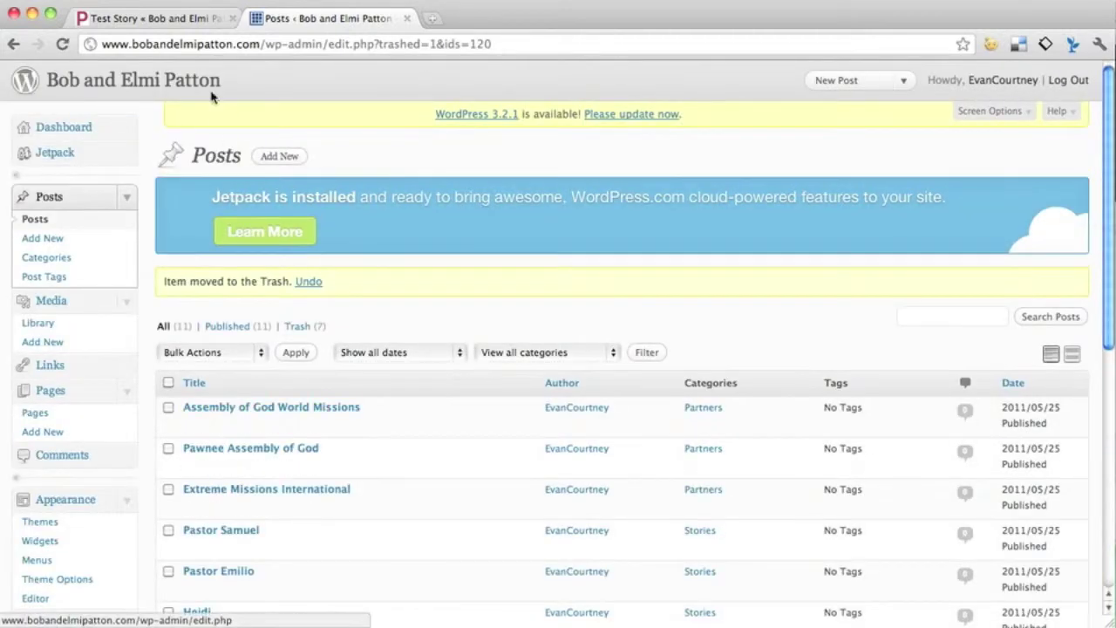
{"action": "left_click", "coordinate": [171, 30]}
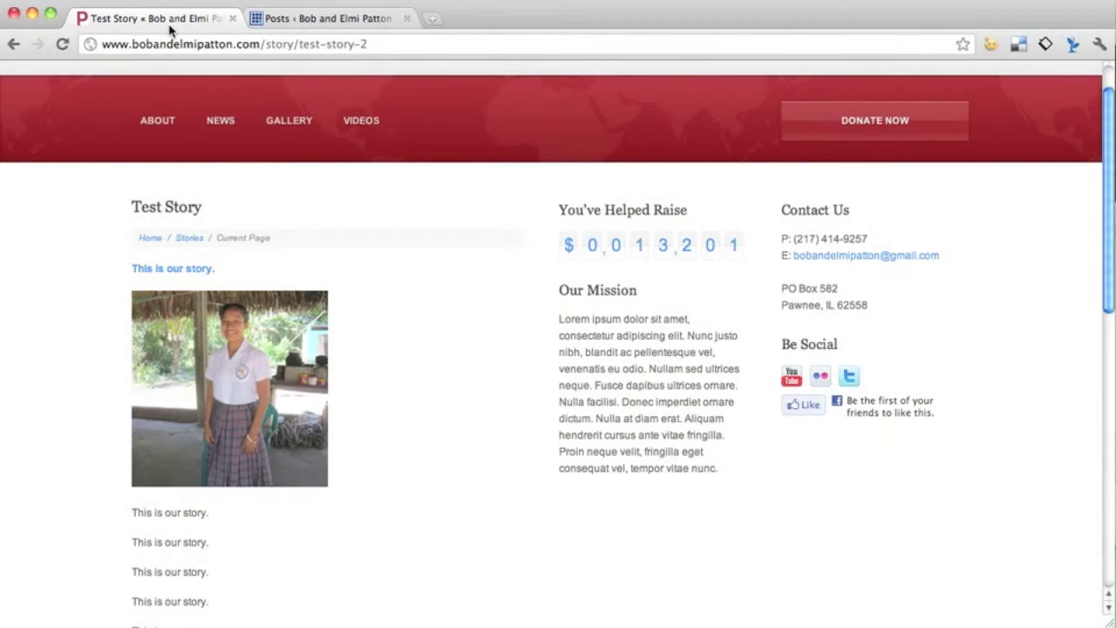
- Reload the homepage and scroll through Stories to Partners, confirming Test Story is gone
{"action": "scroll", "coordinate": [176, 187], "scroll_direction": "up", "scroll_amount": 2}
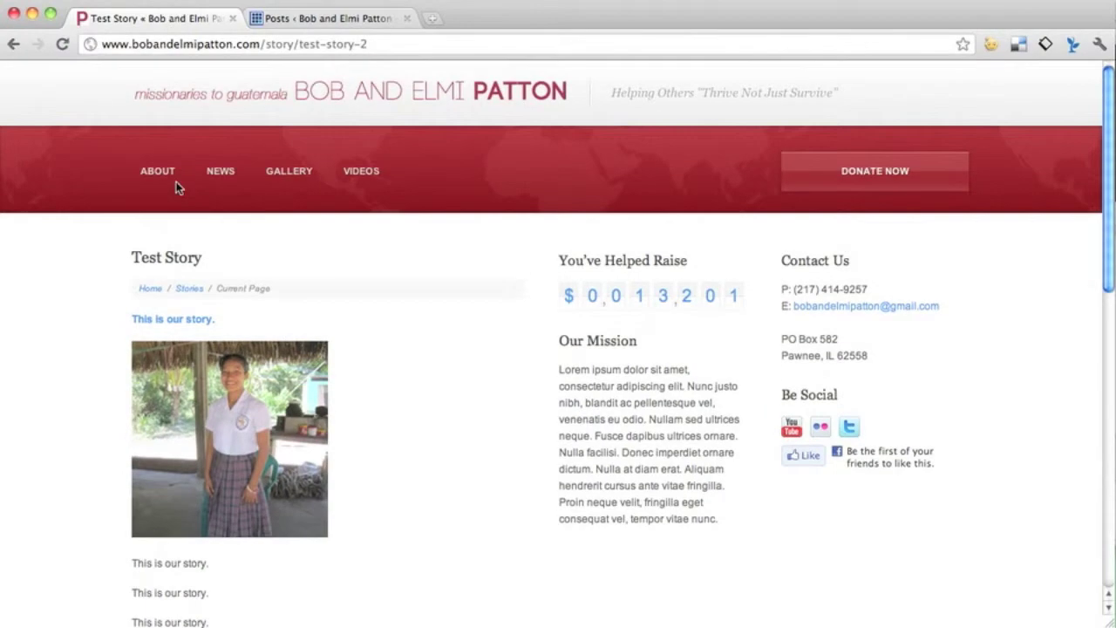
{"action": "left_click", "coordinate": [186, 92]}
{"action": "left_click", "coordinate": [301, 19]}
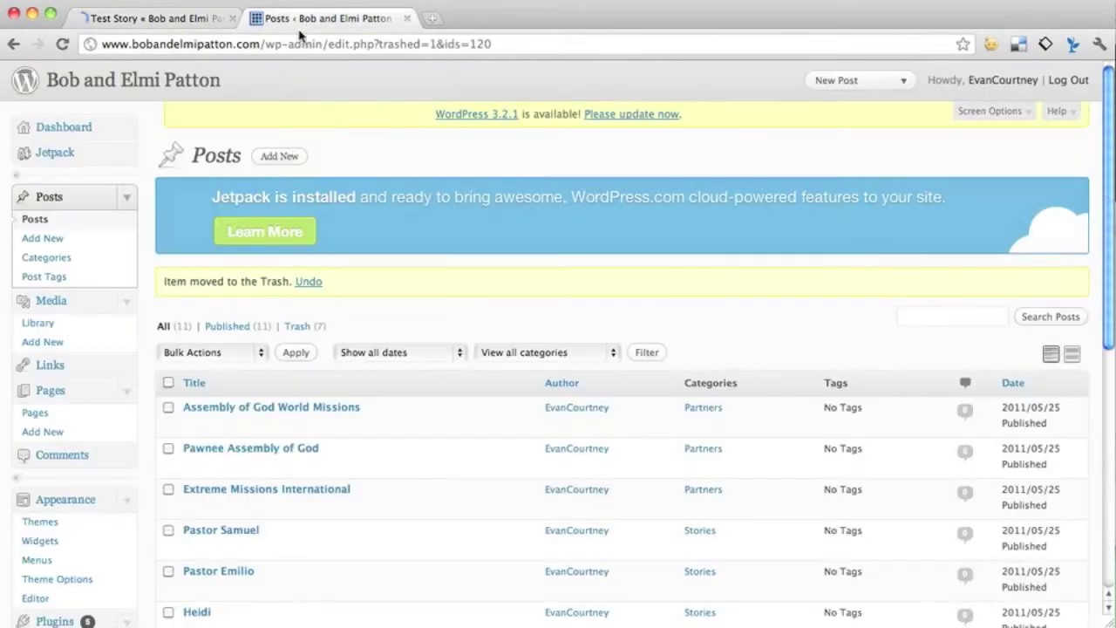
{"action": "left_click", "coordinate": [157, 19]}
{"action": "scroll", "coordinate": [100, 248], "scroll_direction": "down", "scroll_amount": 5}
{"action": "scroll", "coordinate": [100, 250], "scroll_direction": "down", "scroll_amount": 2}
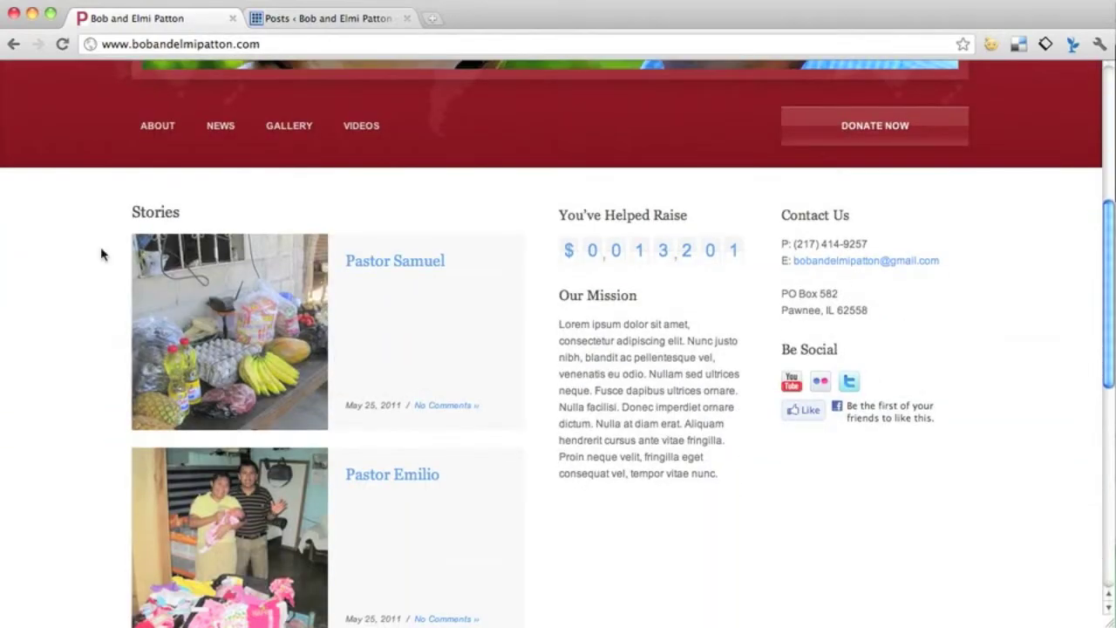
{"action": "scroll", "coordinate": [100, 251], "scroll_direction": "down", "scroll_amount": 12}
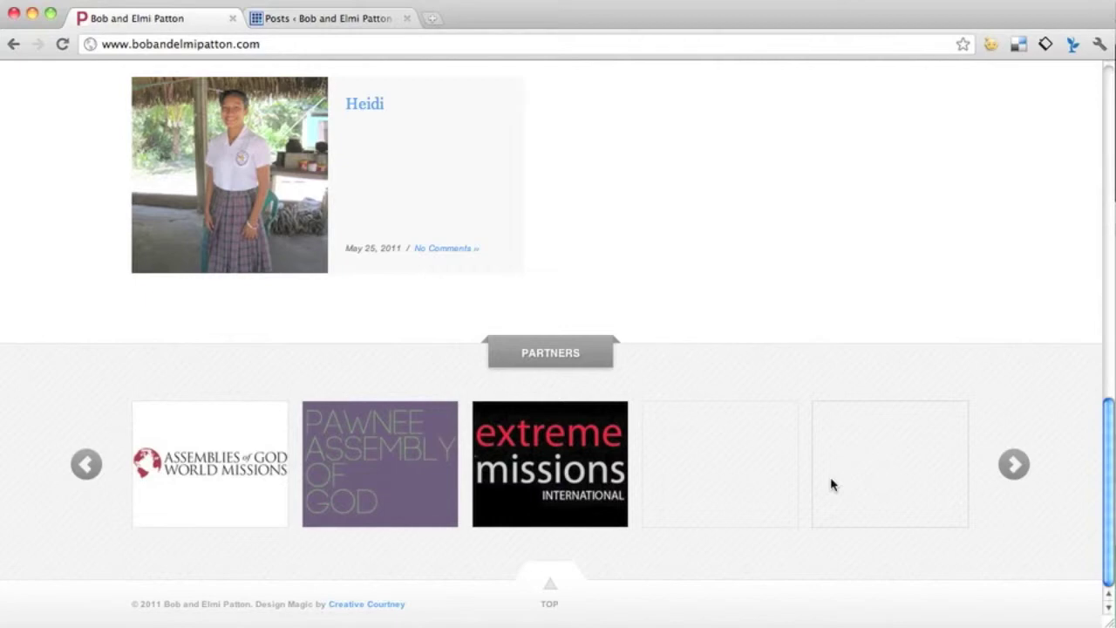
{"action": "left_click", "coordinate": [343, 27]}
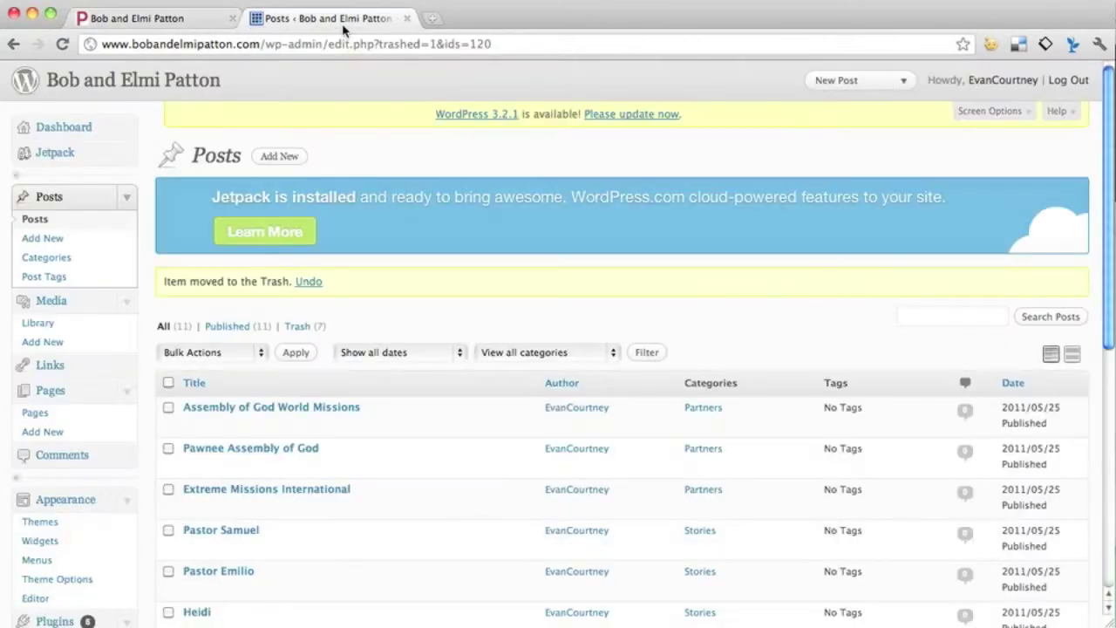
- Start a new post titled 'Test Partner', glancing at the site's Partners carousel
{"action": "left_click", "coordinate": [39, 240]}
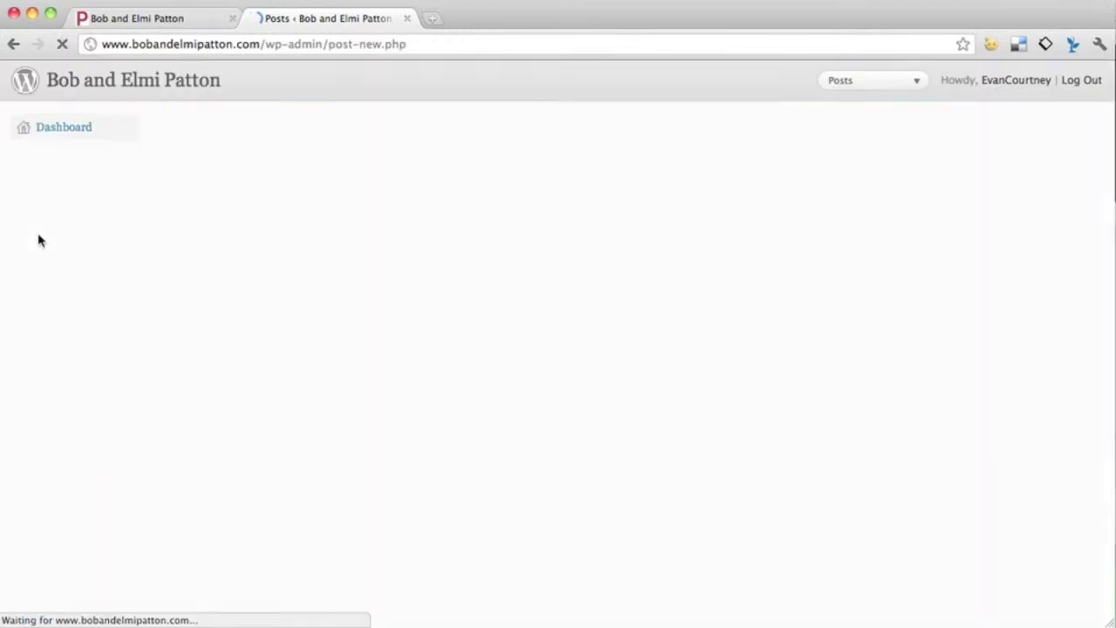
{"action": "left_click", "coordinate": [167, 18]}
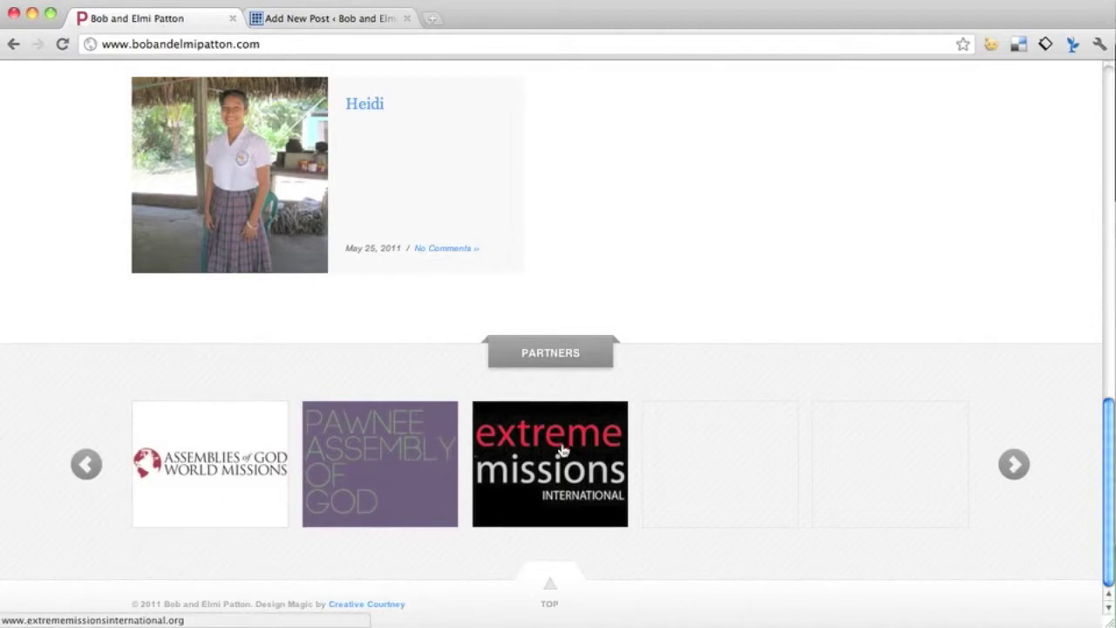
{"action": "left_click", "coordinate": [325, 19]}
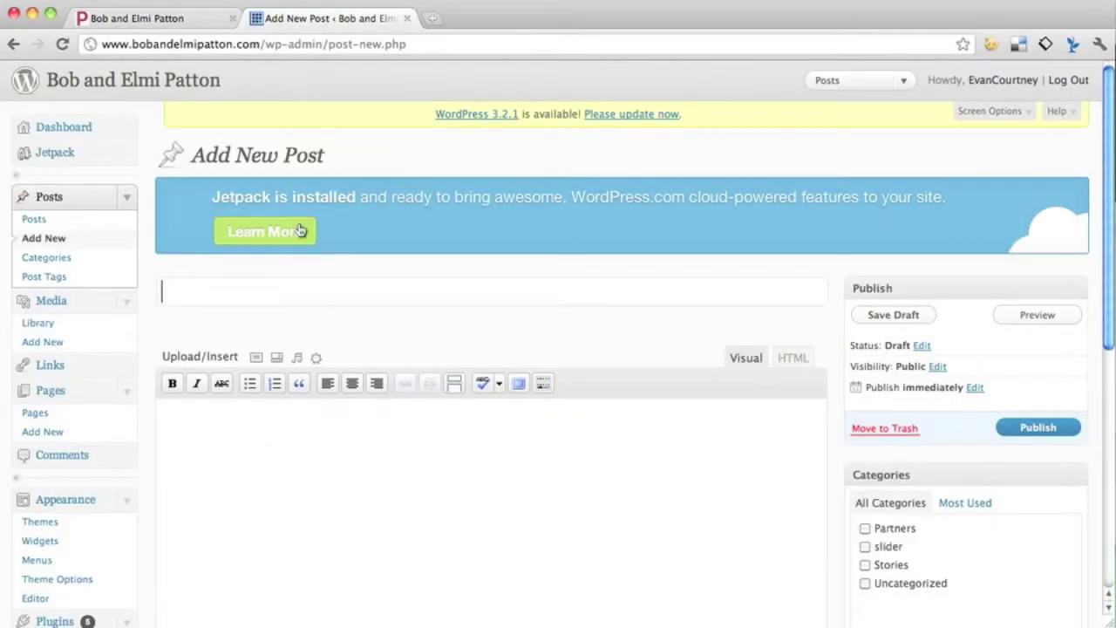
{"action": "type", "text": "Test Parnter"}
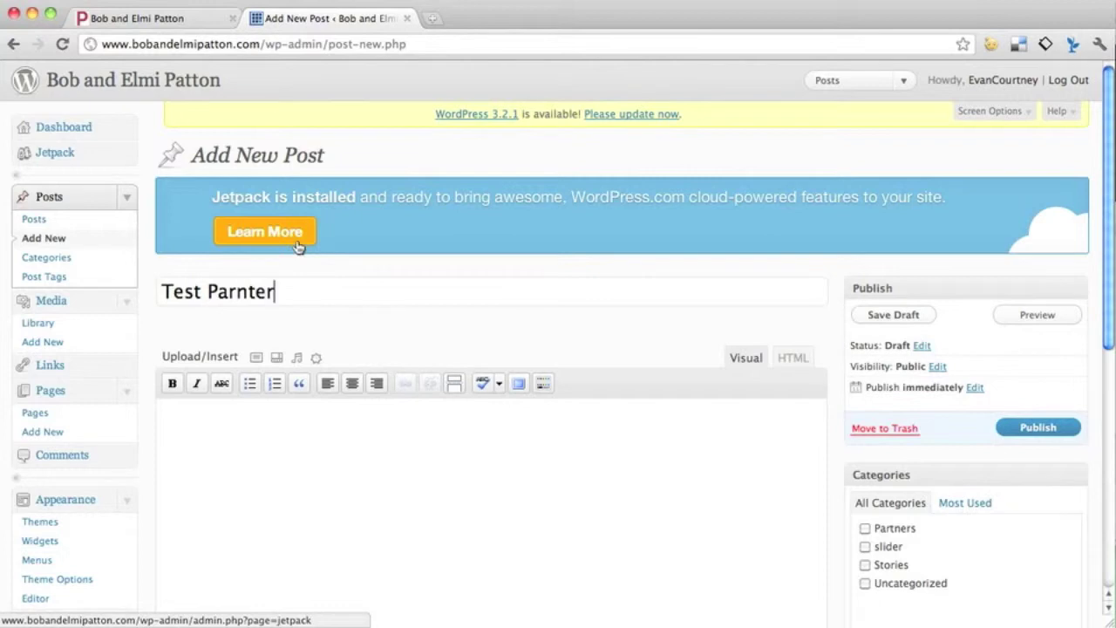
{"action": "key", "text": "BackSpace"}
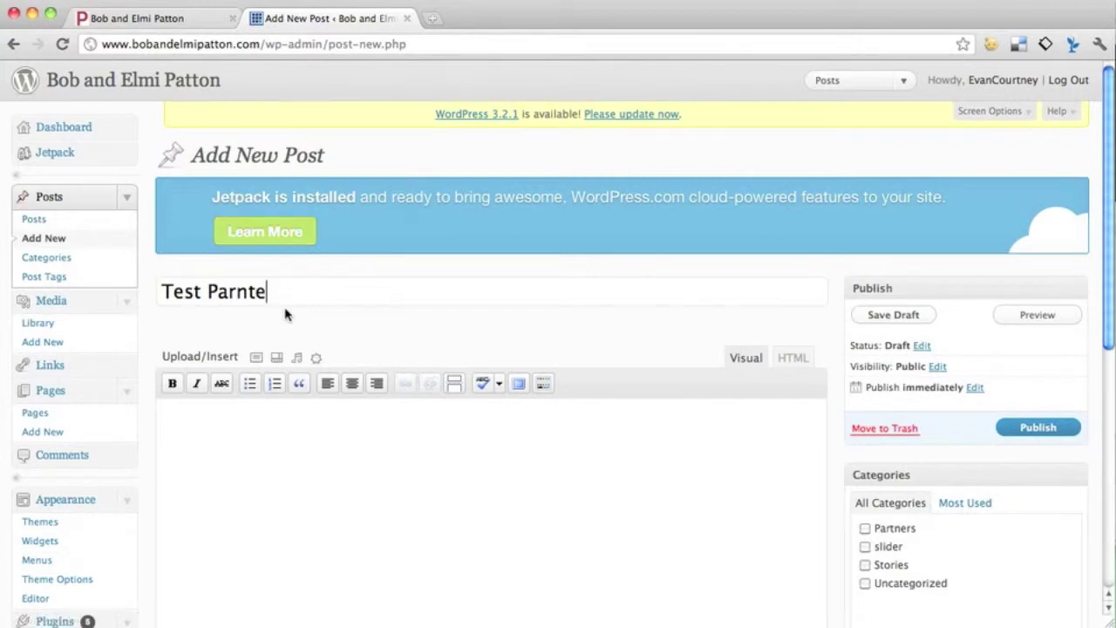
{"action": "type", "text": "tner"}
- Tick the Partners category for the Test Partner draft
{"action": "left_click", "coordinate": [343, 454]}
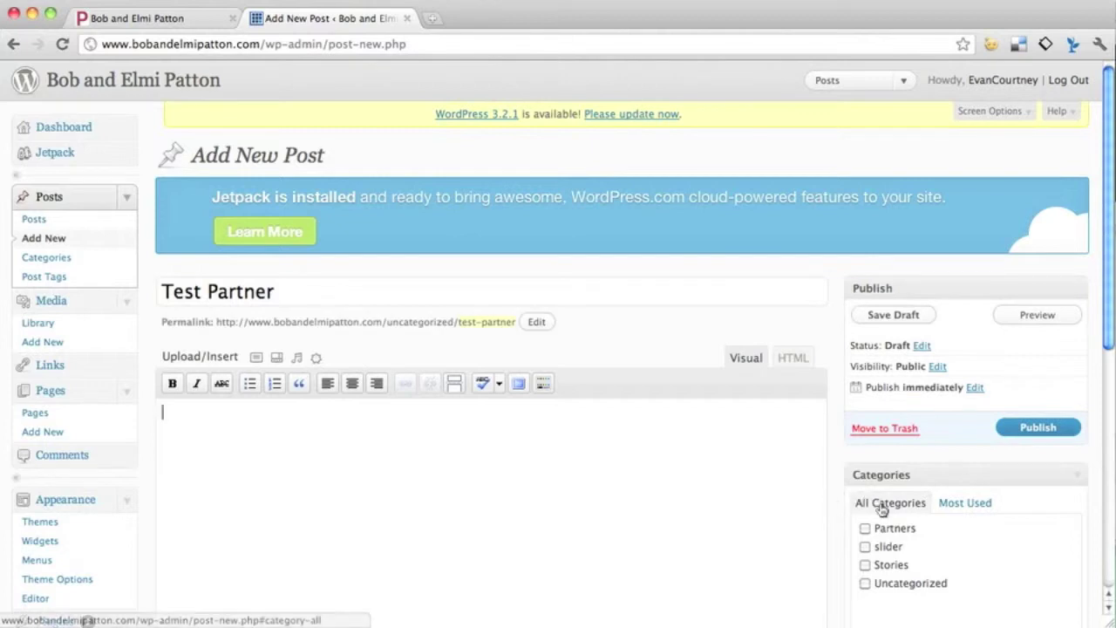
{"action": "left_click", "coordinate": [864, 527]}
{"action": "scroll", "coordinate": [837, 462], "scroll_direction": "down", "scroll_amount": 5}
{"action": "scroll", "coordinate": [834, 459], "scroll_direction": "down", "scroll_amount": 5}
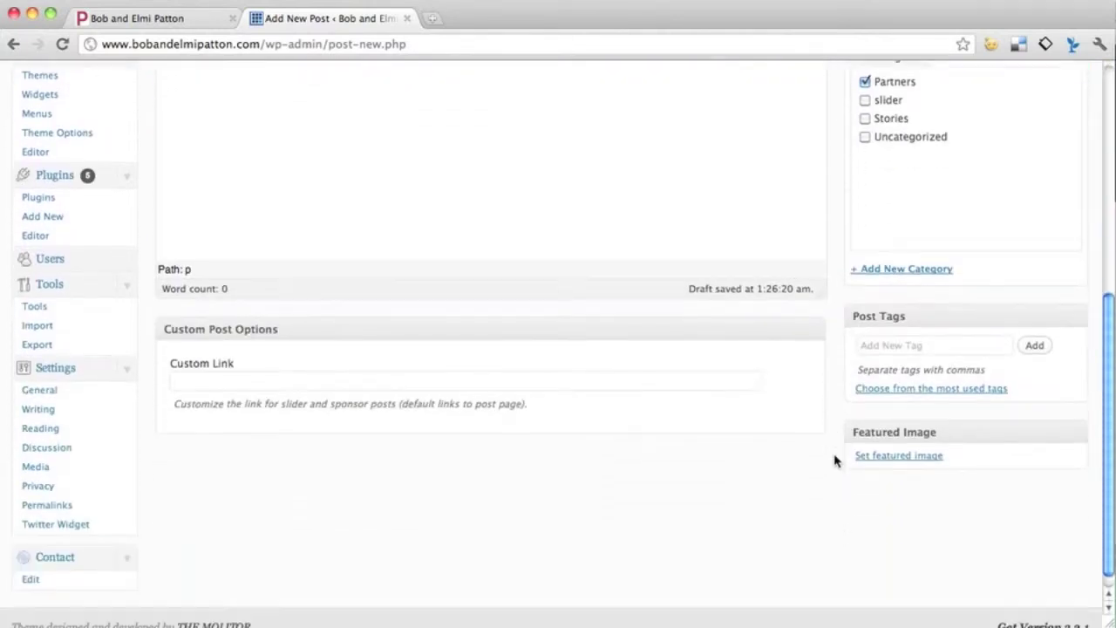
{"action": "left_click", "coordinate": [883, 438]}
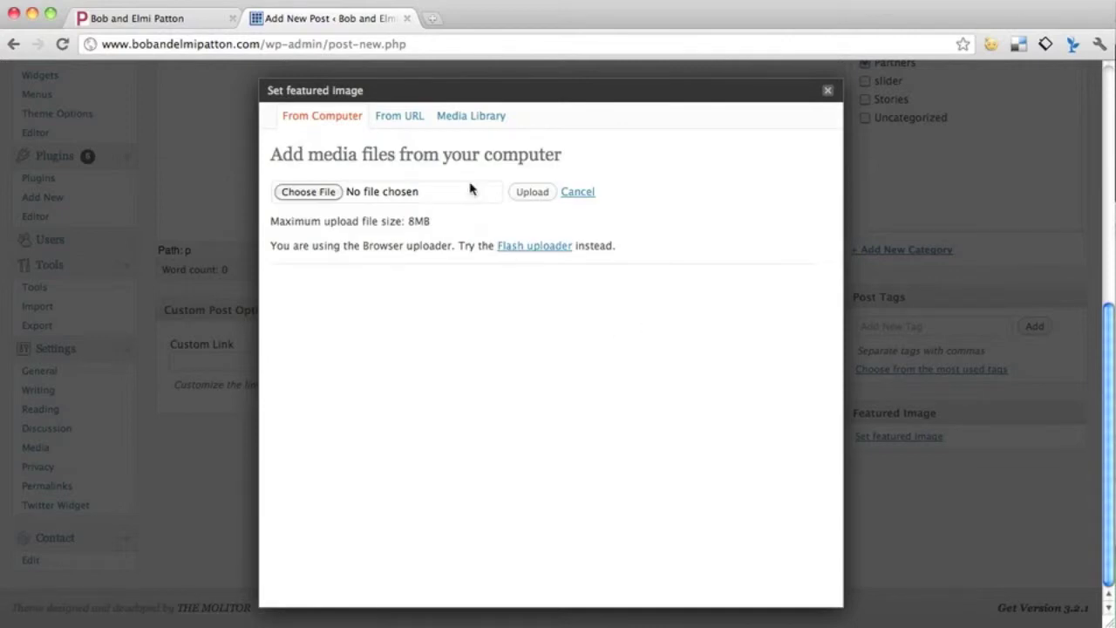
- On page 2 of the Media Library, show the agwm image's details, then the green house photo's
{"action": "left_click", "coordinate": [455, 118]}
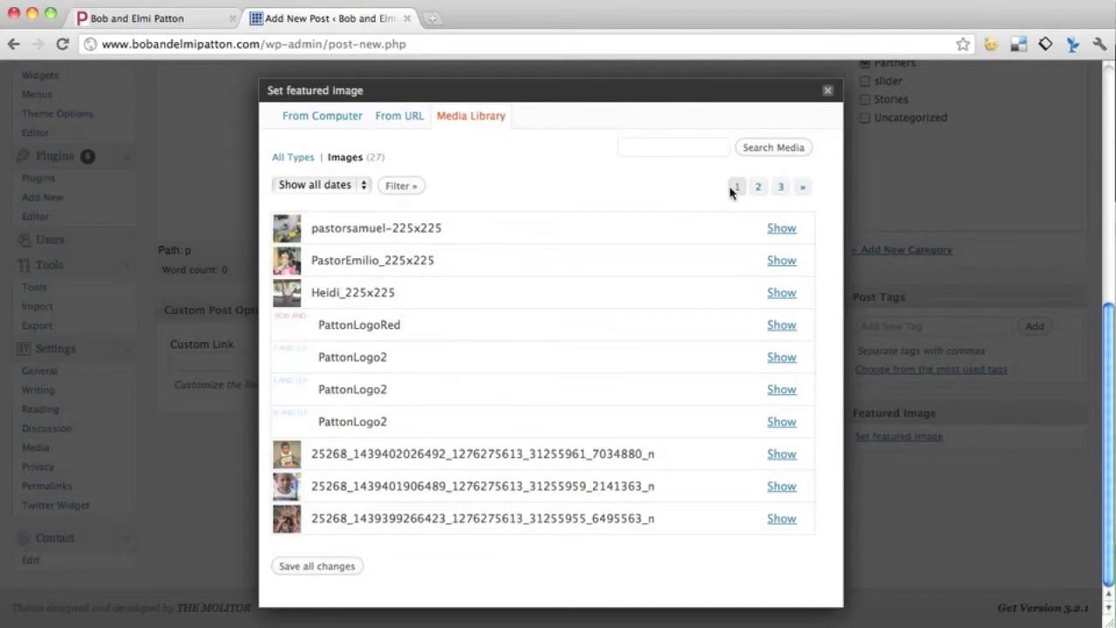
{"action": "left_click", "coordinate": [757, 188]}
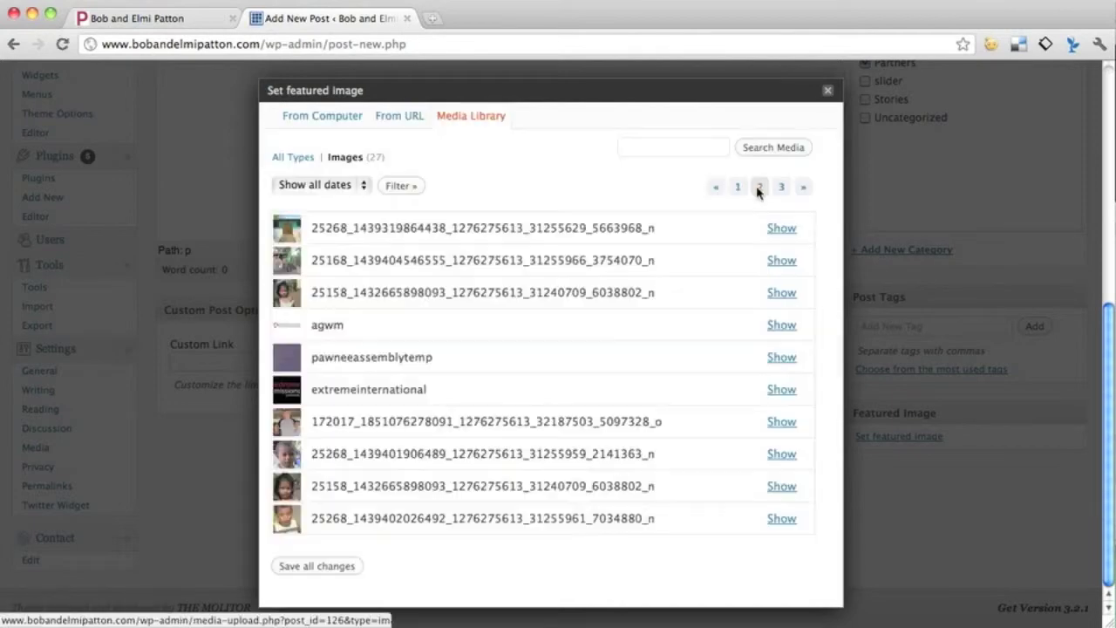
{"action": "left_click", "coordinate": [758, 188]}
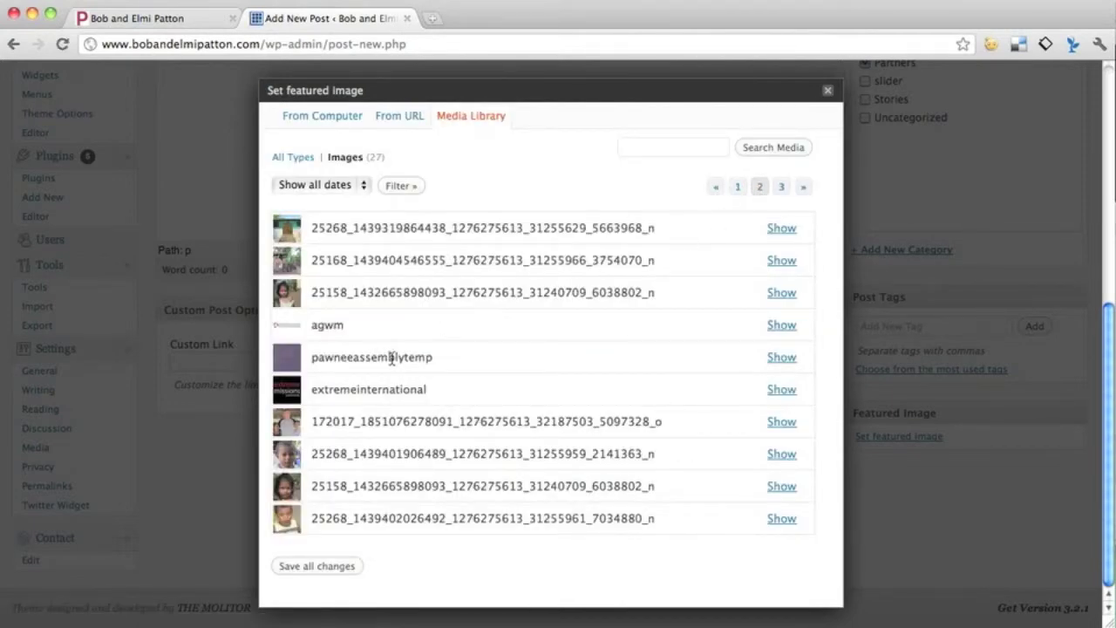
{"action": "left_click", "coordinate": [764, 324]}
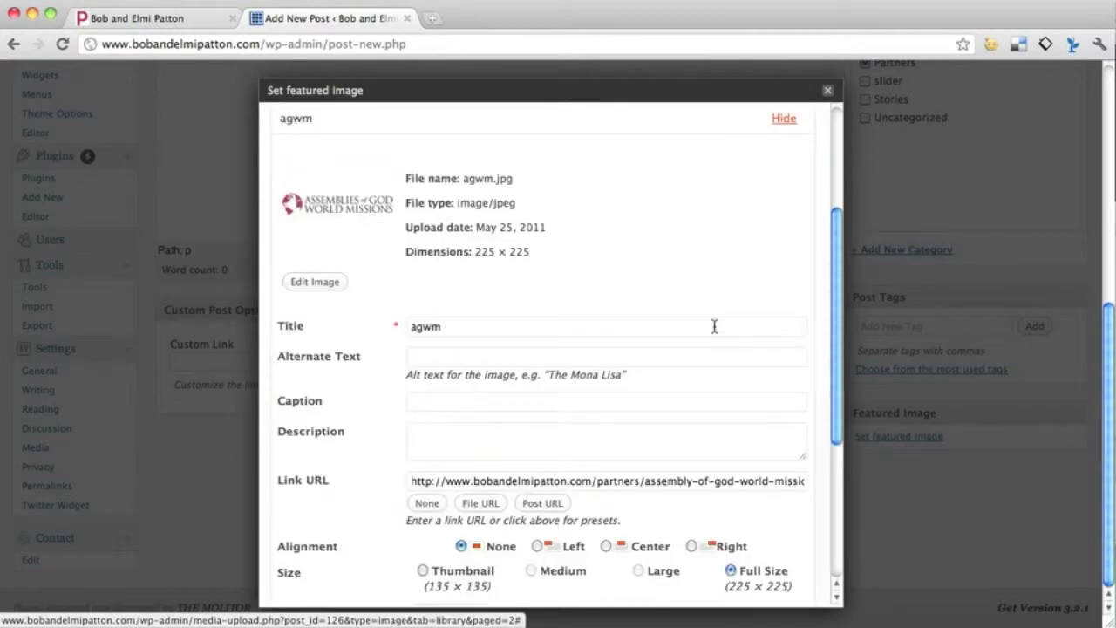
{"action": "left_click_drag", "start_coordinate": [530, 251], "coordinate": [476, 255]}
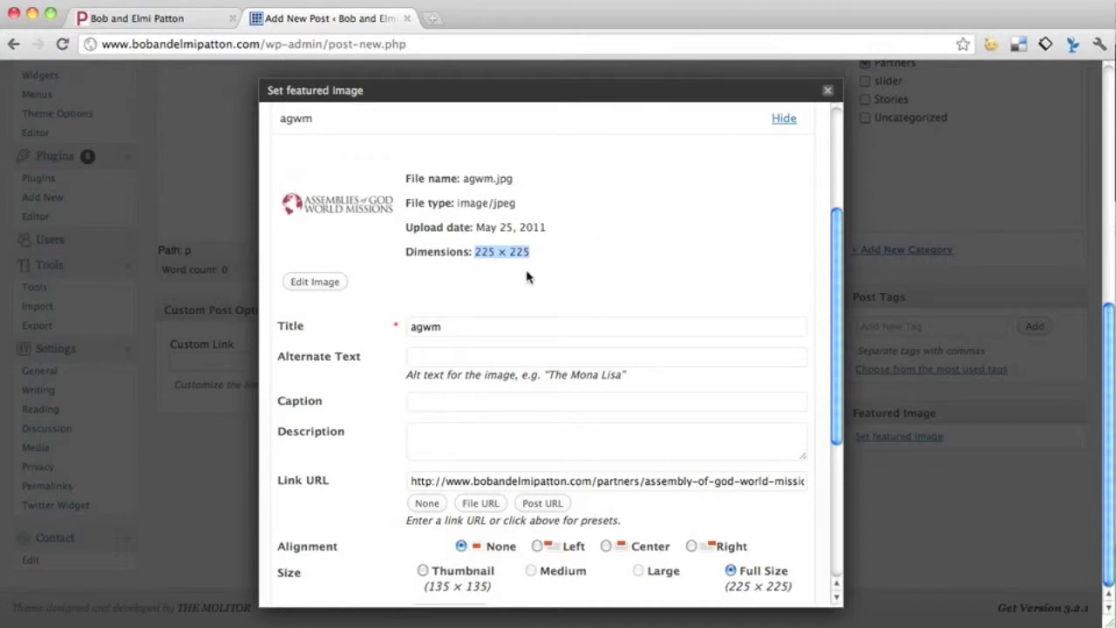
{"action": "scroll", "coordinate": [694, 438], "scroll_direction": "down", "scroll_amount": 3}
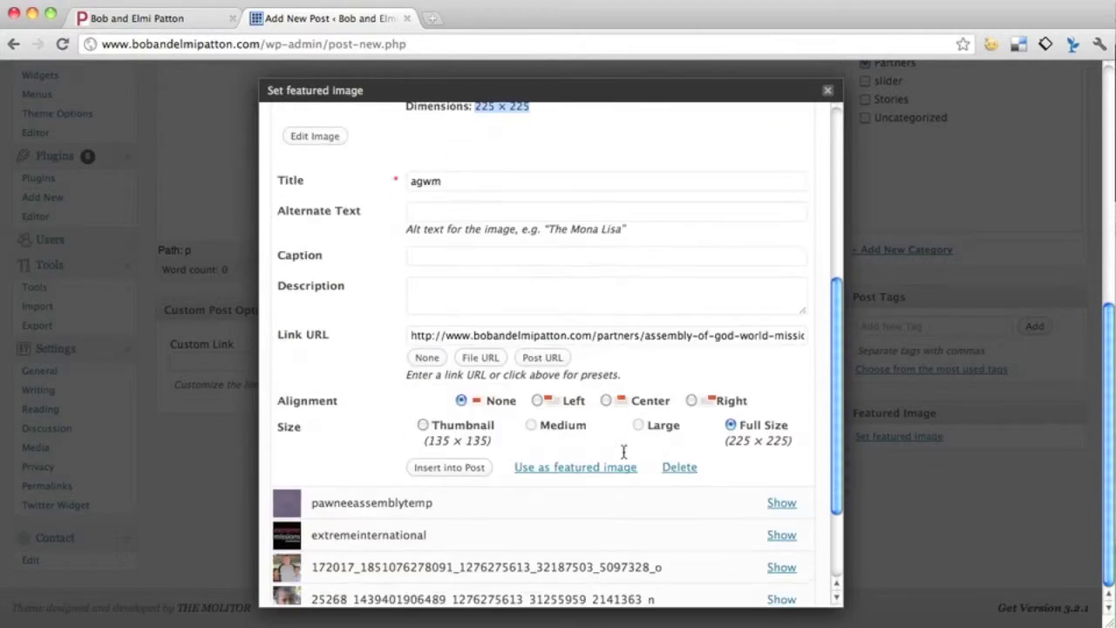
{"action": "scroll", "coordinate": [747, 363], "scroll_direction": "up", "scroll_amount": 4}
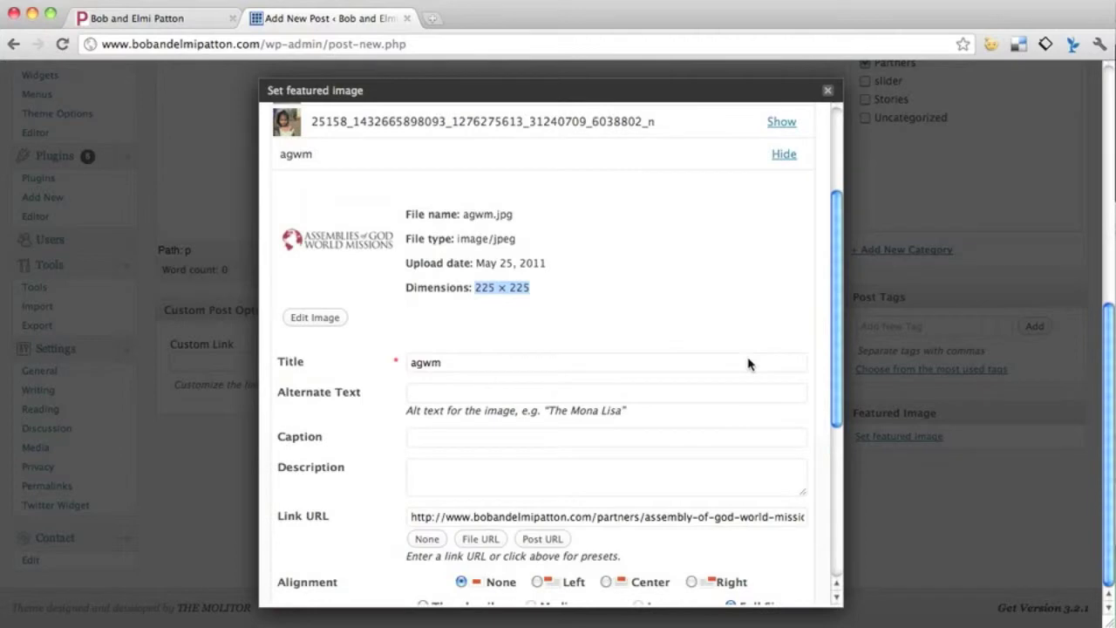
{"action": "scroll", "coordinate": [750, 270], "scroll_direction": "up", "scroll_amount": 1}
{"action": "scroll", "coordinate": [754, 269], "scroll_direction": "up", "scroll_amount": 3}
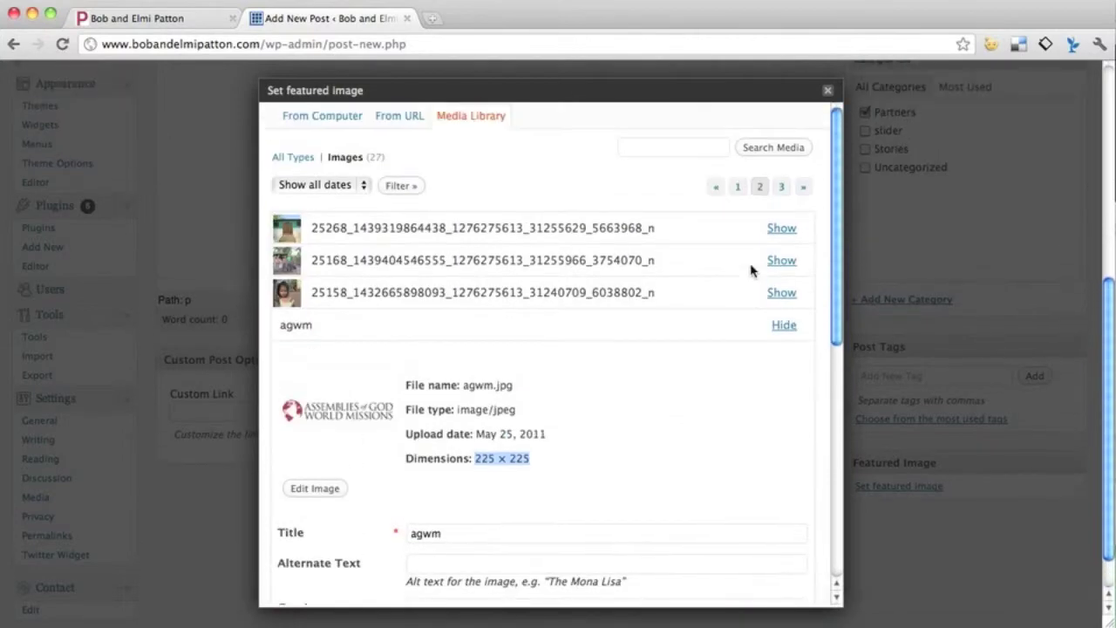
{"action": "left_click", "coordinate": [781, 230]}
{"action": "scroll", "coordinate": [783, 232], "scroll_direction": "down", "scroll_amount": 3}
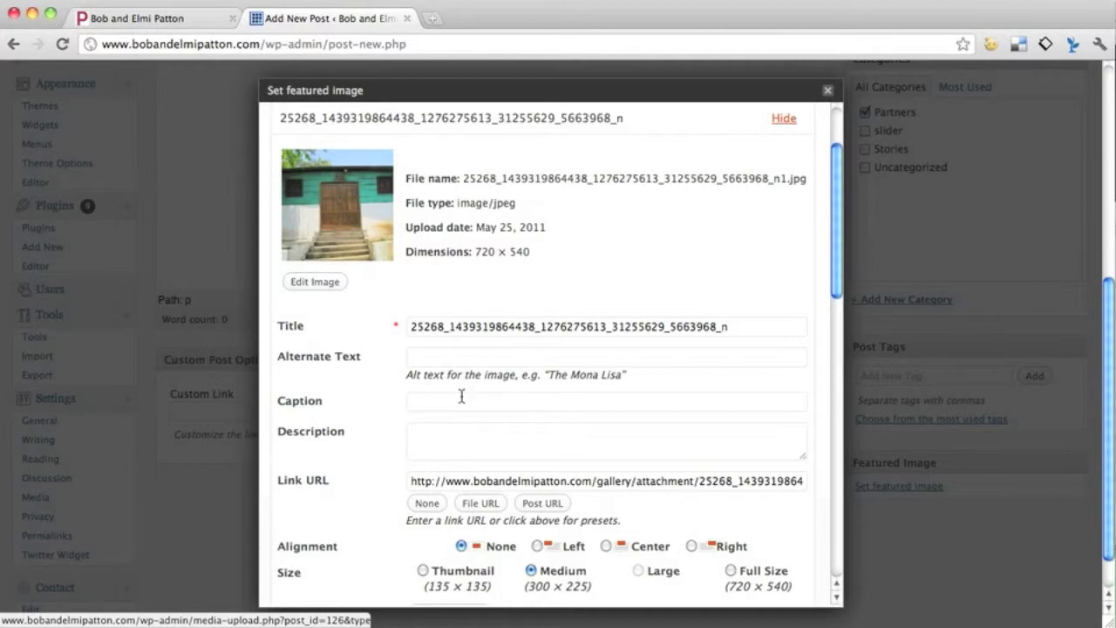
{"action": "left_click", "coordinate": [429, 484]}
{"action": "left_click", "coordinate": [136, 21]}
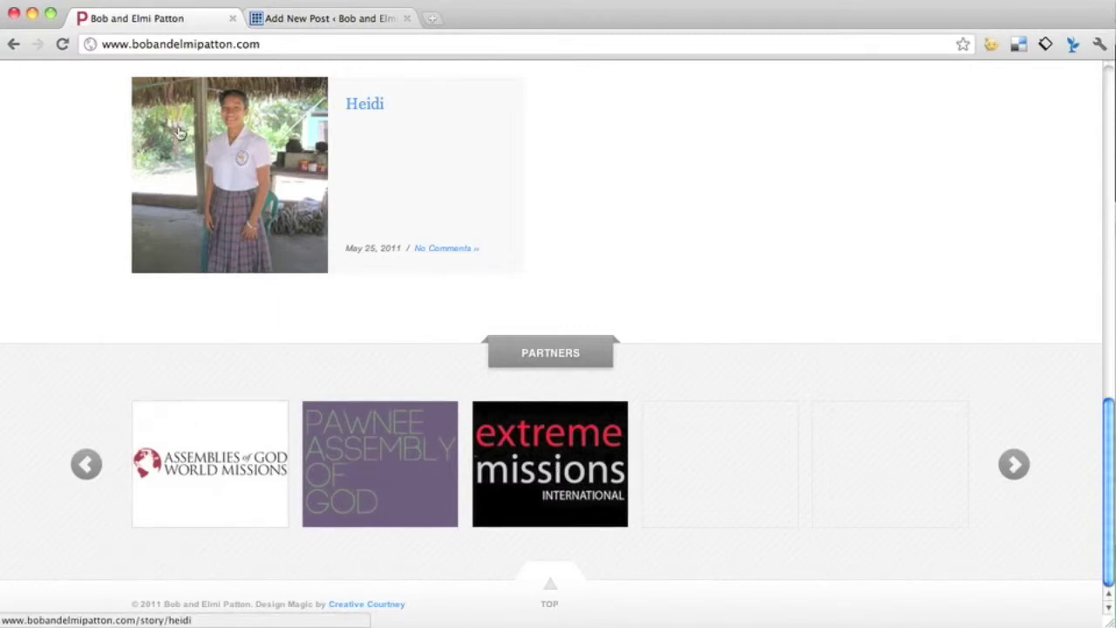
{"action": "left_click", "coordinate": [322, 19]}
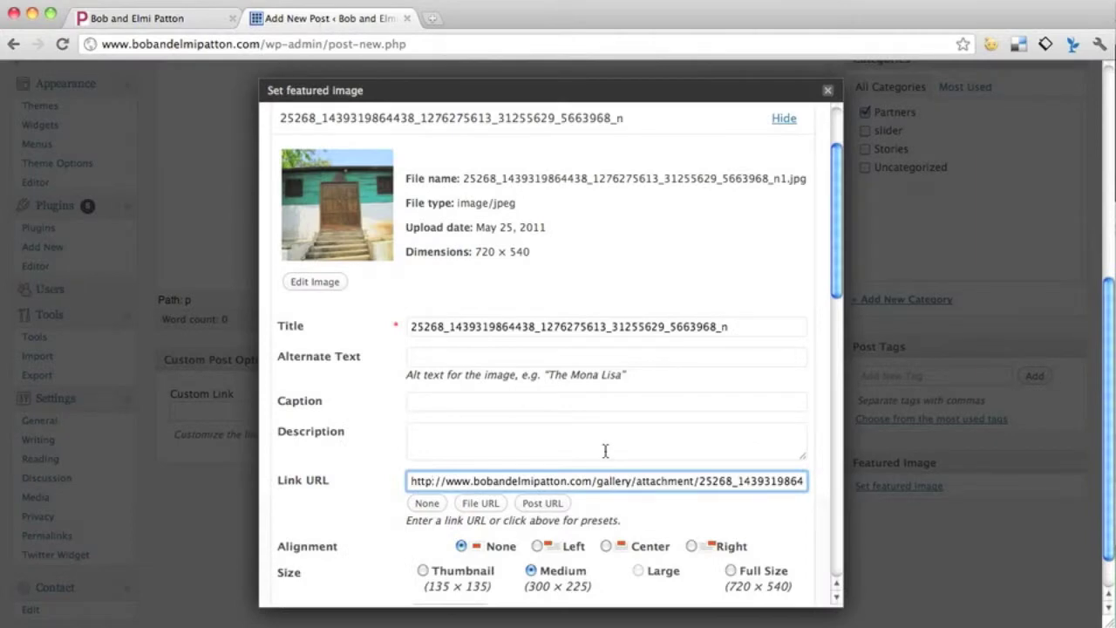
{"action": "triple_click", "coordinate": [534, 482]}
{"action": "type", "text": "http://www.google.com"}
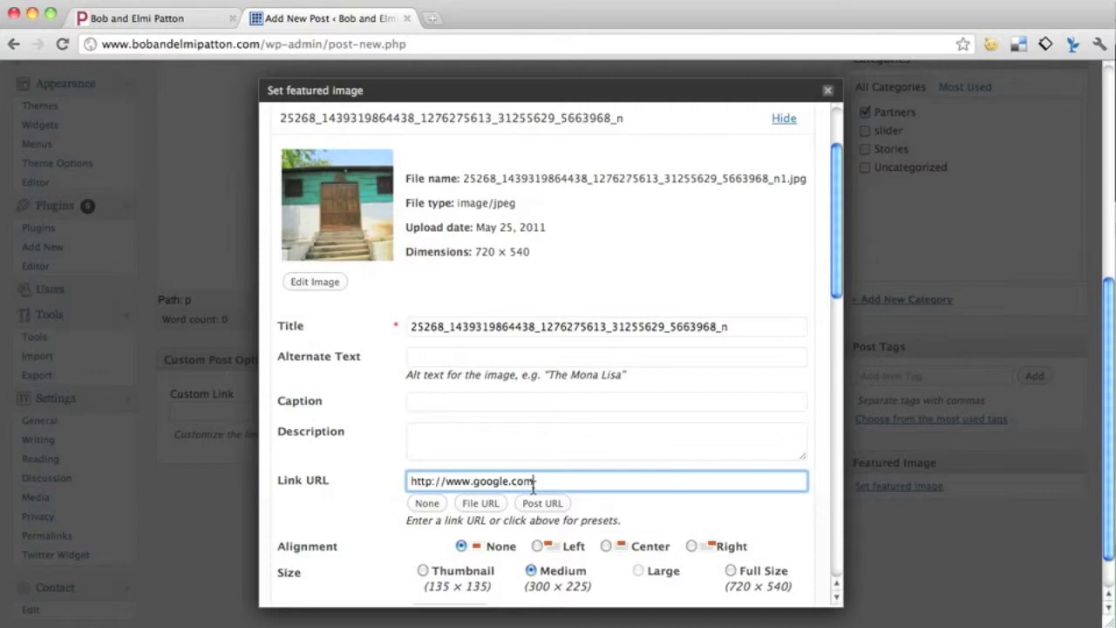
{"action": "scroll", "coordinate": [377, 444], "scroll_direction": "down", "scroll_amount": 5}
{"action": "scroll", "coordinate": [436, 384], "scroll_direction": "up", "scroll_amount": 4}
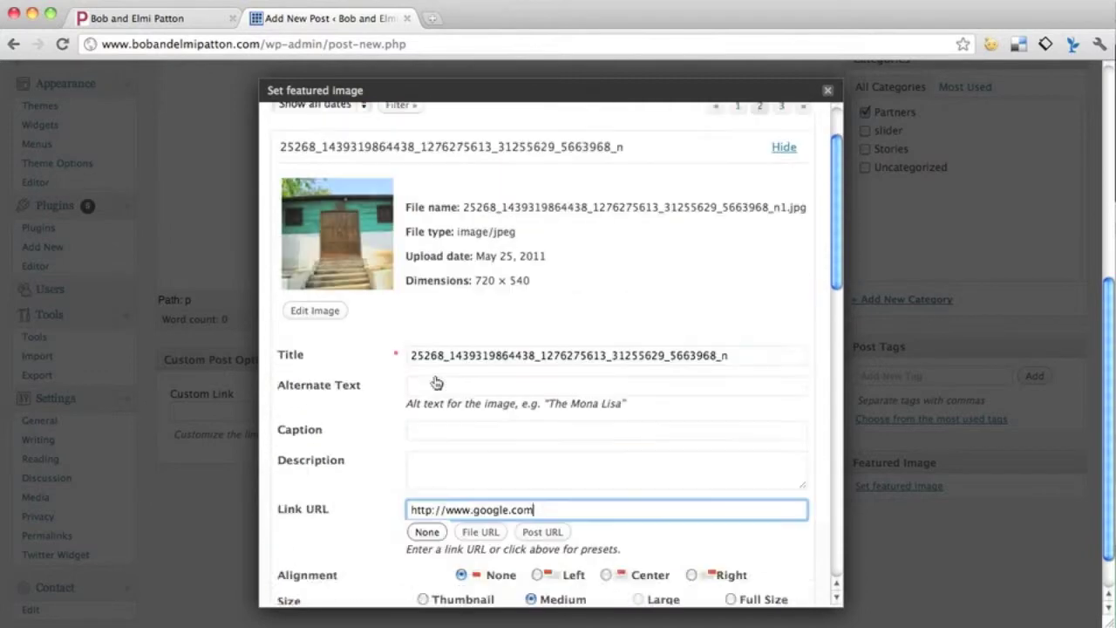
{"action": "scroll", "coordinate": [436, 383], "scroll_direction": "down", "scroll_amount": 6}
- Use the green house photo as featured image, save all changes, and close the chooser
{"action": "left_click", "coordinate": [582, 390]}
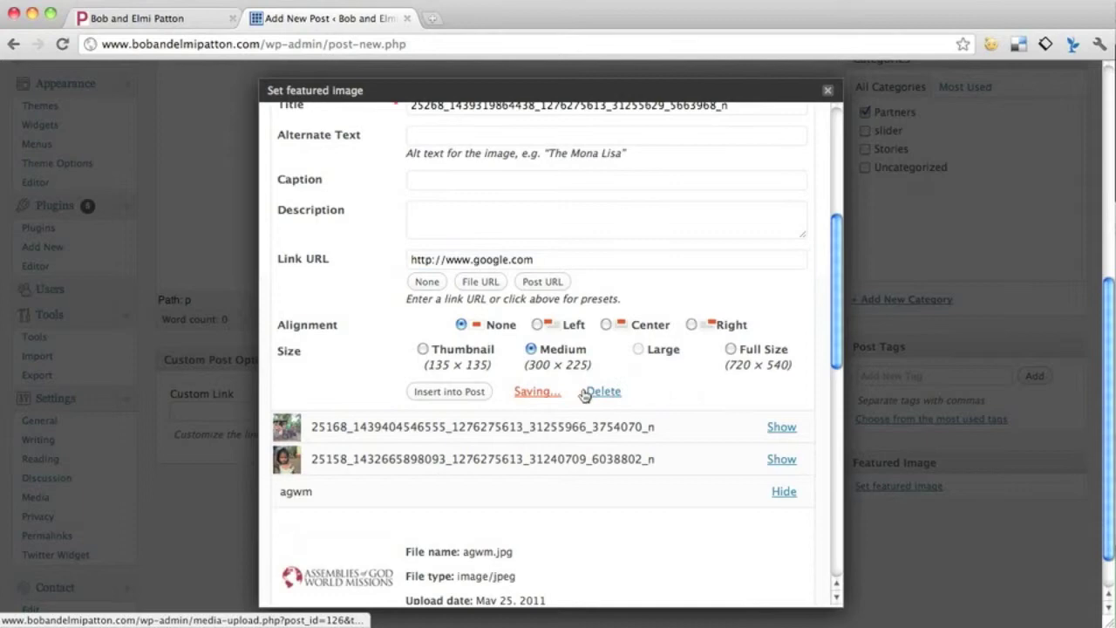
{"action": "scroll", "coordinate": [523, 436], "scroll_direction": "down", "scroll_amount": 3}
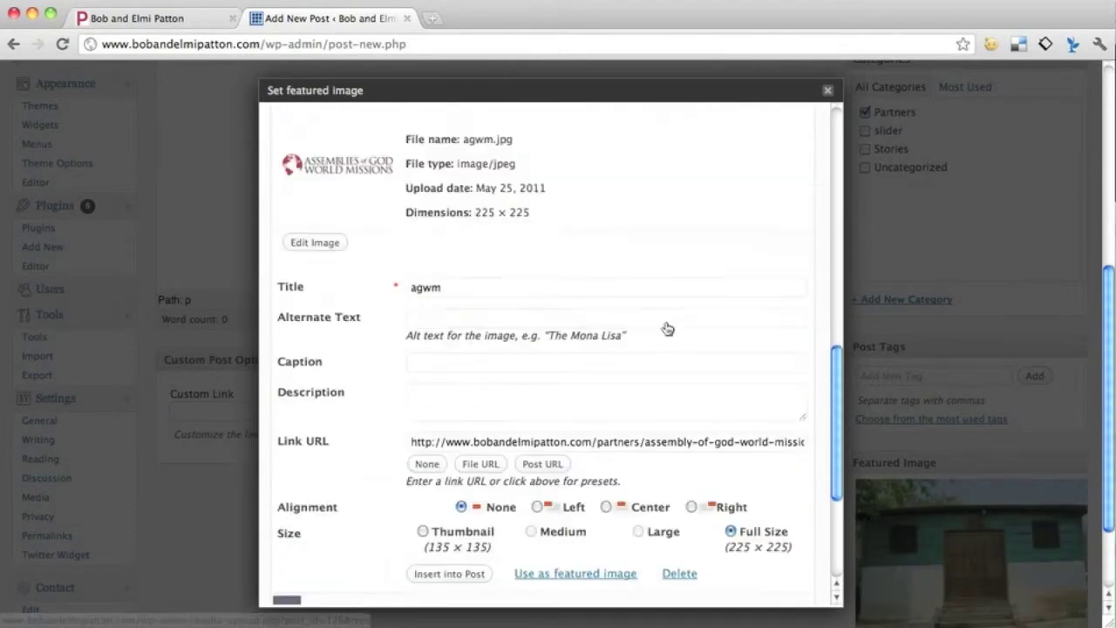
{"action": "scroll", "coordinate": [386, 531], "scroll_direction": "down", "scroll_amount": 5}
{"action": "left_click", "coordinate": [322, 584]}
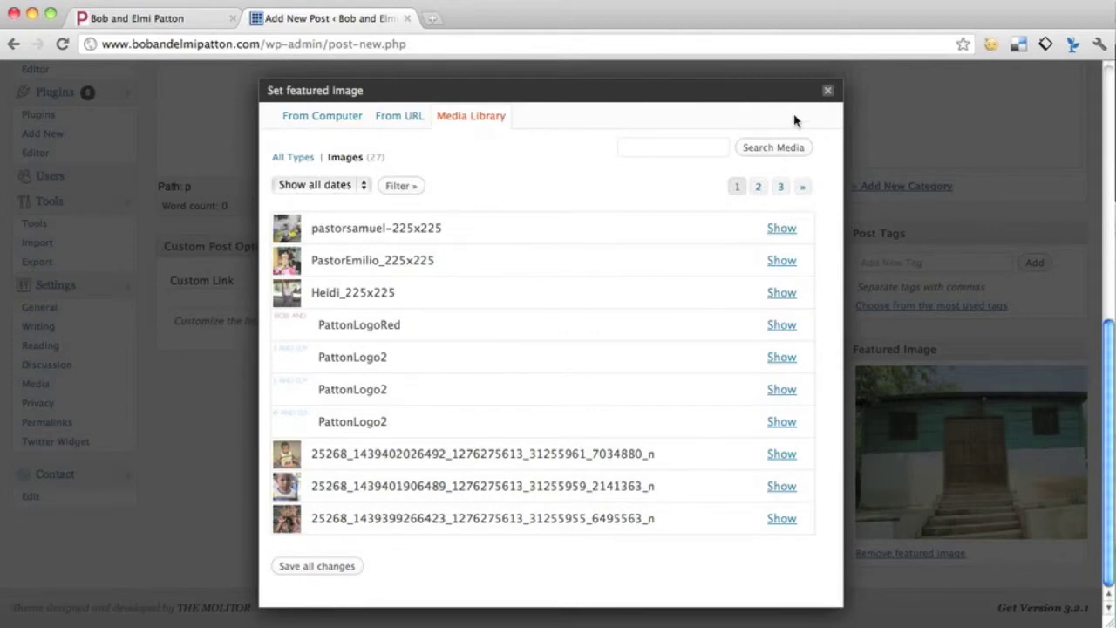
{"action": "left_click", "coordinate": [827, 90]}
{"action": "scroll", "coordinate": [815, 368], "scroll_direction": "up", "scroll_amount": 5}
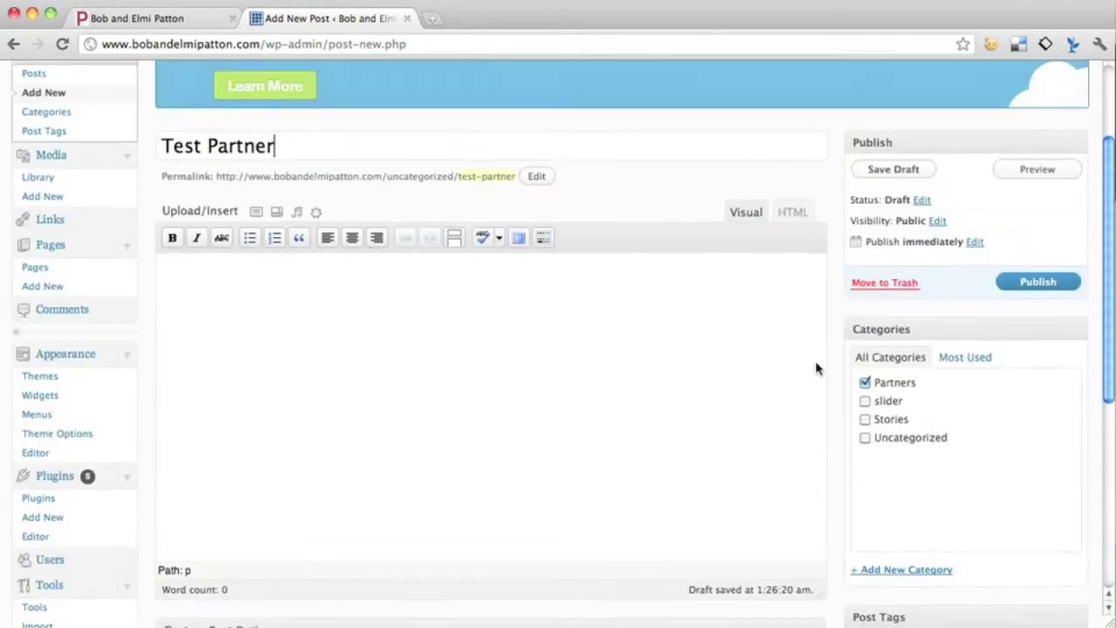
{"action": "scroll", "coordinate": [815, 367], "scroll_direction": "down", "scroll_amount": 5}
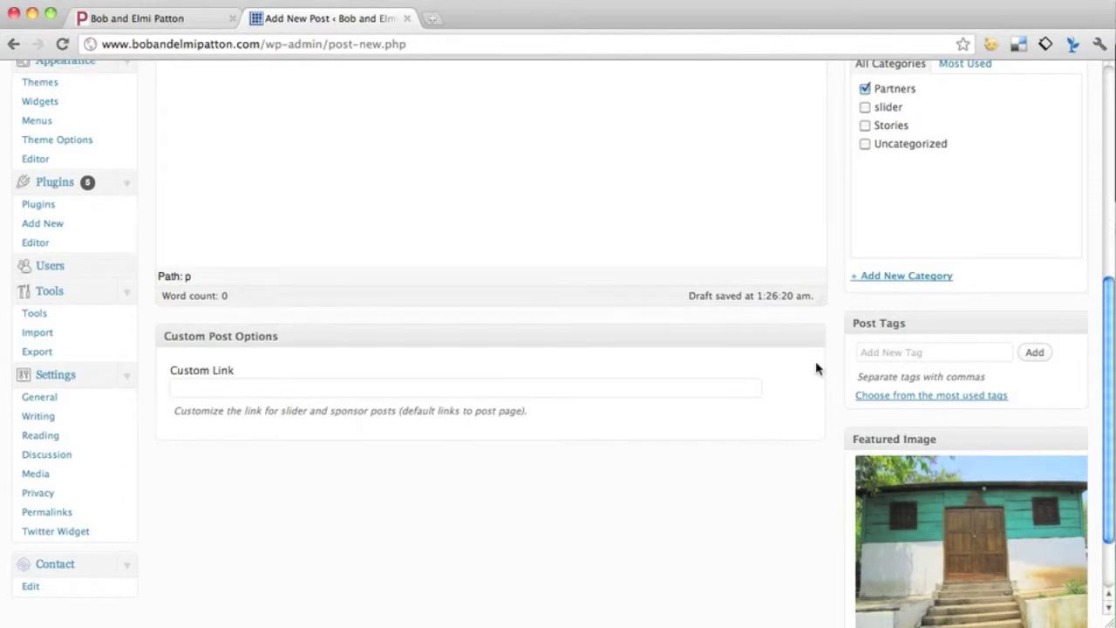
{"action": "scroll", "coordinate": [816, 368], "scroll_direction": "up", "scroll_amount": 1}
{"action": "scroll", "coordinate": [816, 367], "scroll_direction": "up", "scroll_amount": 2}
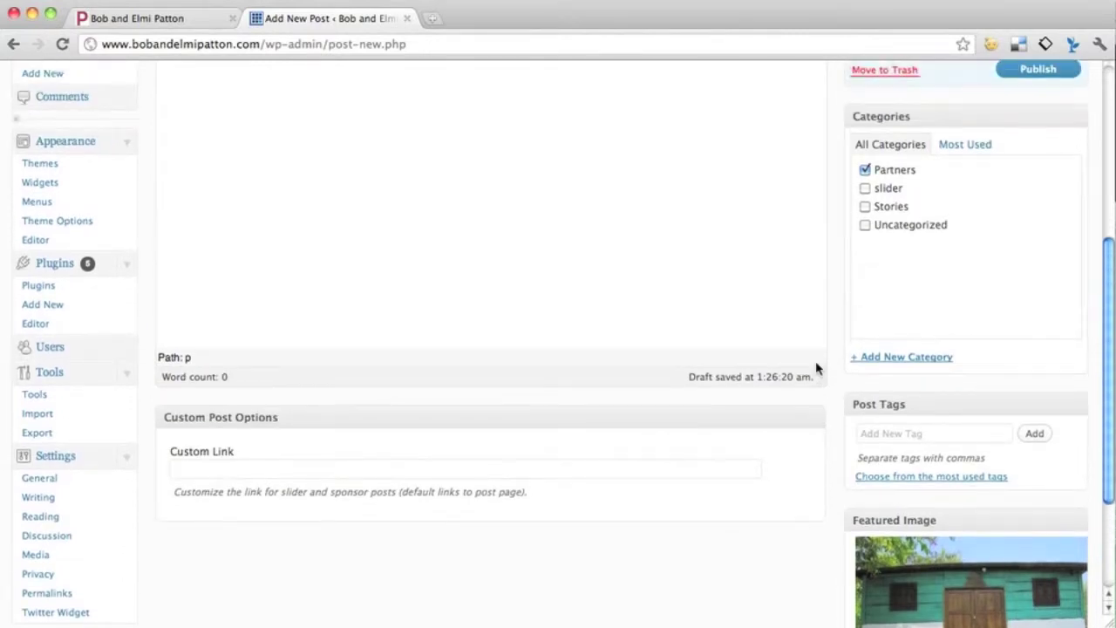
{"action": "scroll", "coordinate": [816, 368], "scroll_direction": "down", "scroll_amount": 3}
{"action": "scroll", "coordinate": [816, 367], "scroll_direction": "down", "scroll_amount": 1}
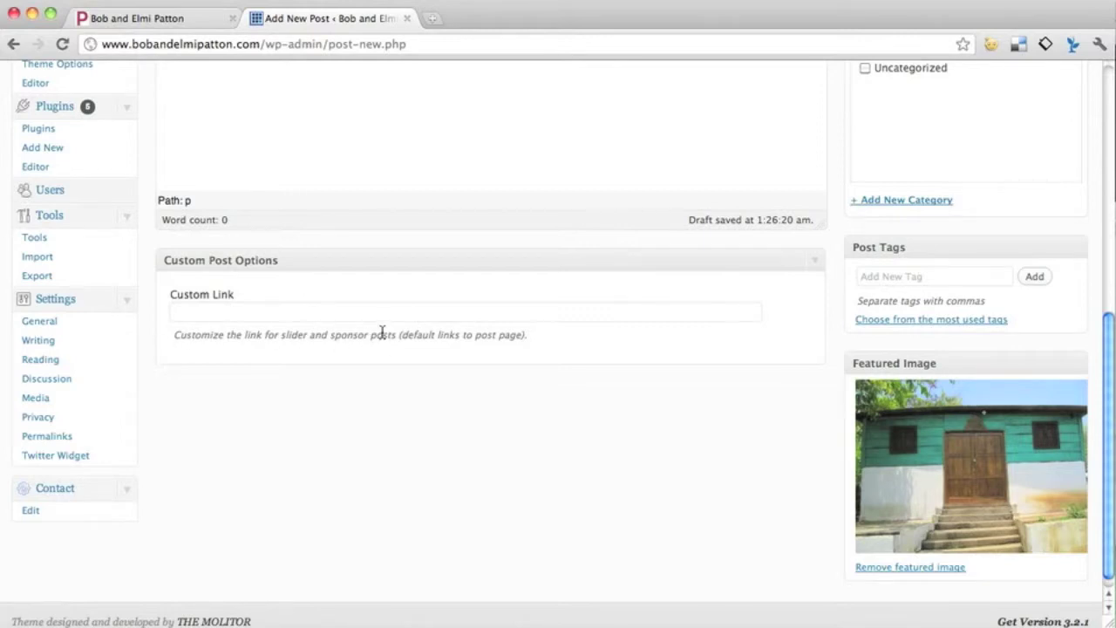
{"action": "left_click", "coordinate": [393, 319]}
{"action": "type", "text": "http://www.google.com"}
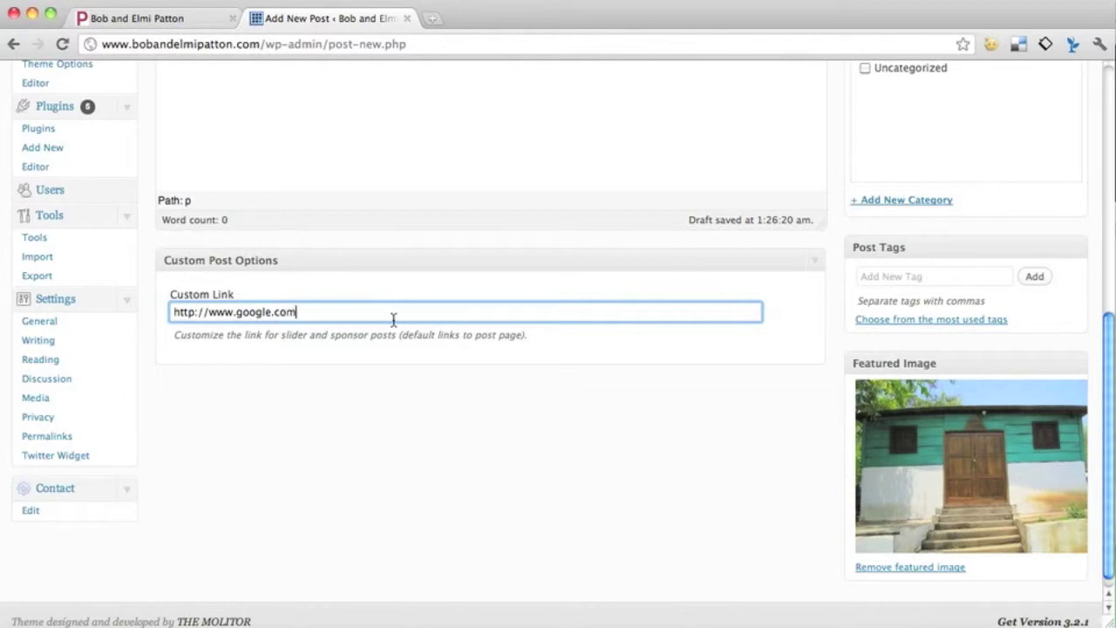
{"action": "left_click", "coordinate": [428, 475]}
{"action": "scroll", "coordinate": [788, 437], "scroll_direction": "up", "scroll_amount": 5}
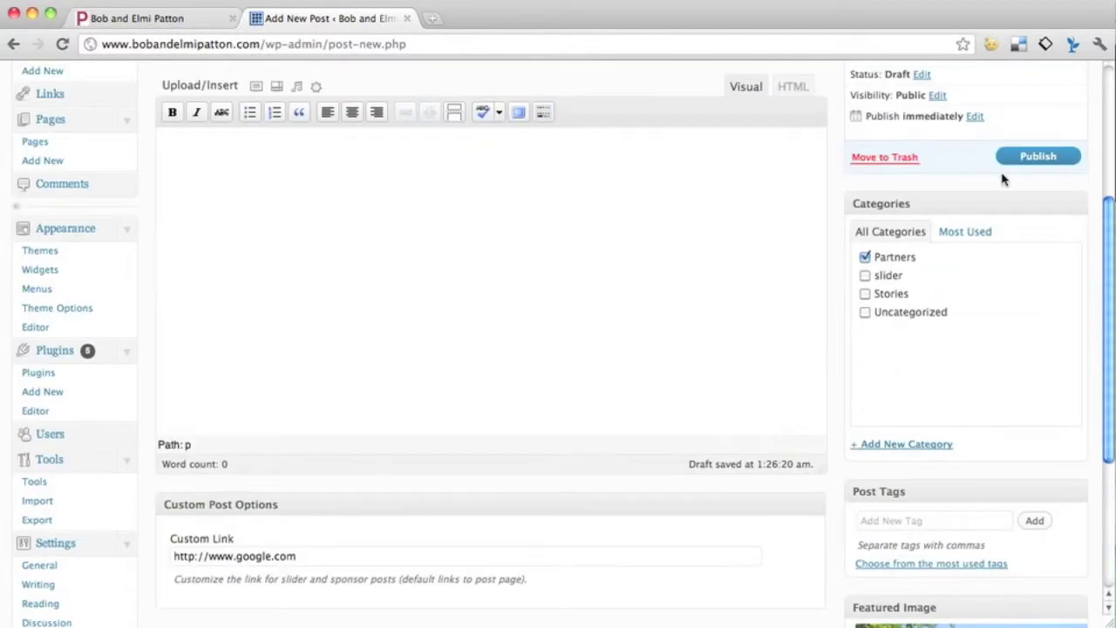
{"action": "left_click", "coordinate": [1033, 156]}
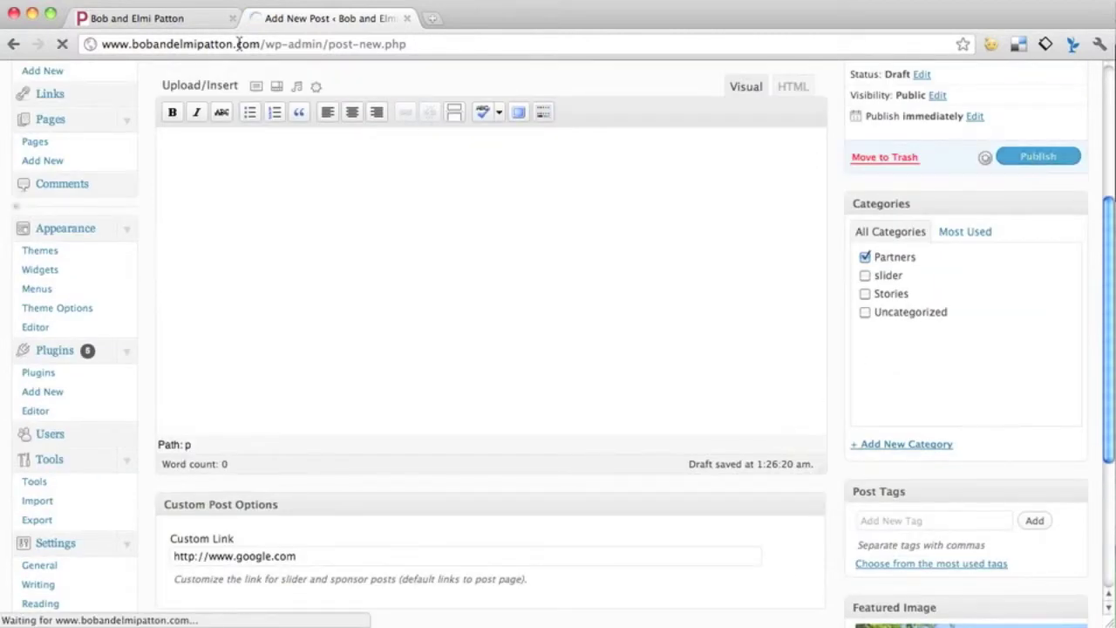
{"action": "scroll", "coordinate": [254, 276], "scroll_direction": "up", "scroll_amount": 5}
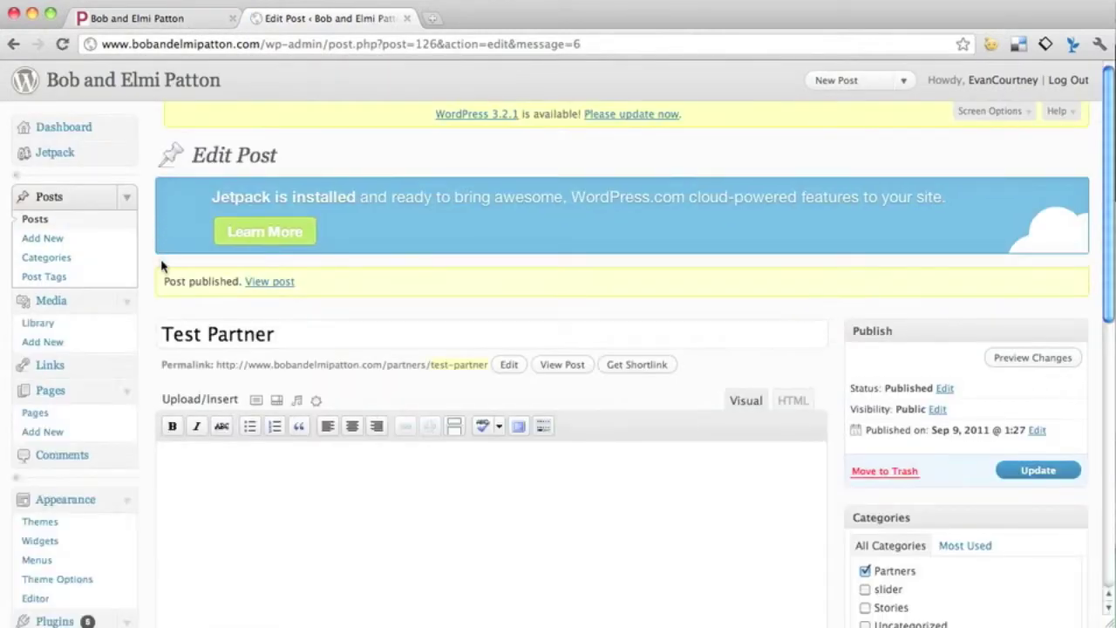
- Reload the live site and confirm Test Partner's carousel house photo links to google.com
{"action": "left_click", "coordinate": [157, 17]}
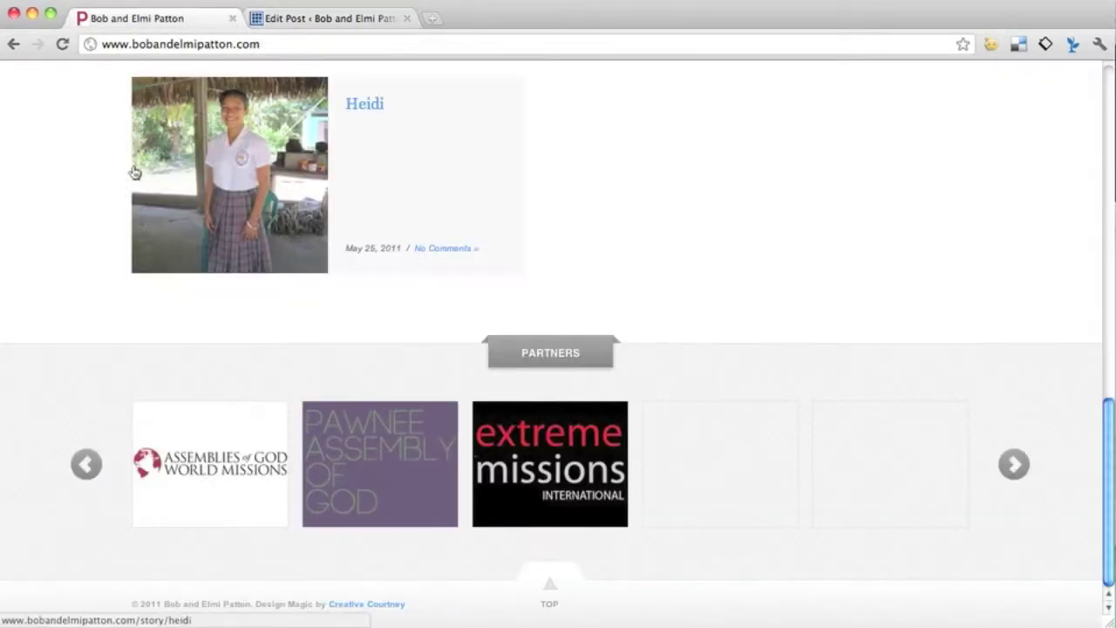
{"action": "key", "text": "super+r"}
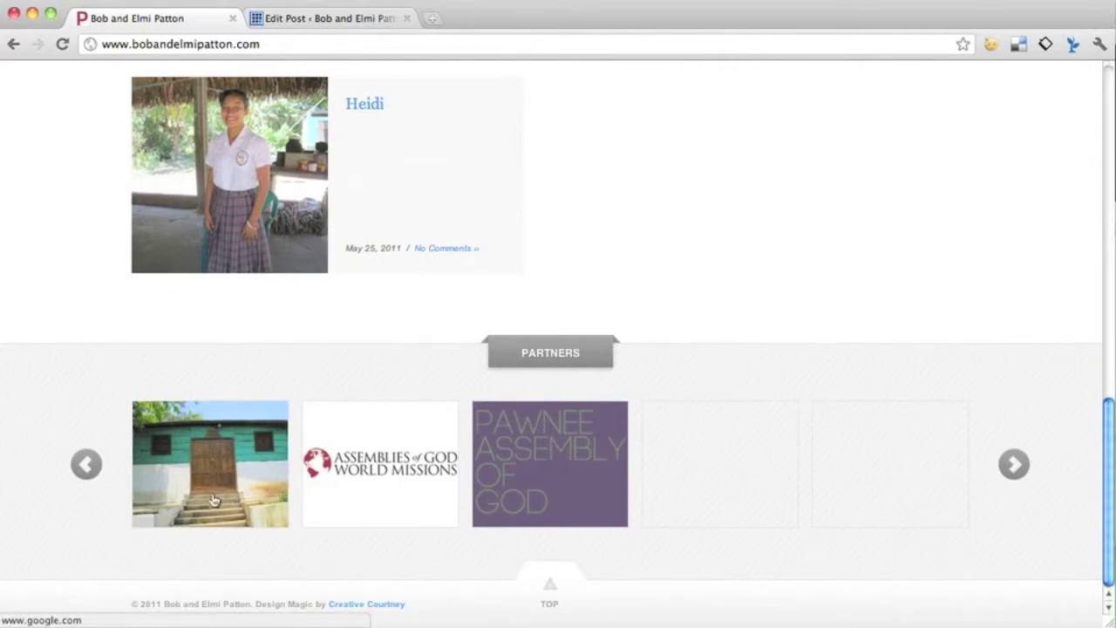
{"action": "left_click", "coordinate": [87, 464]}
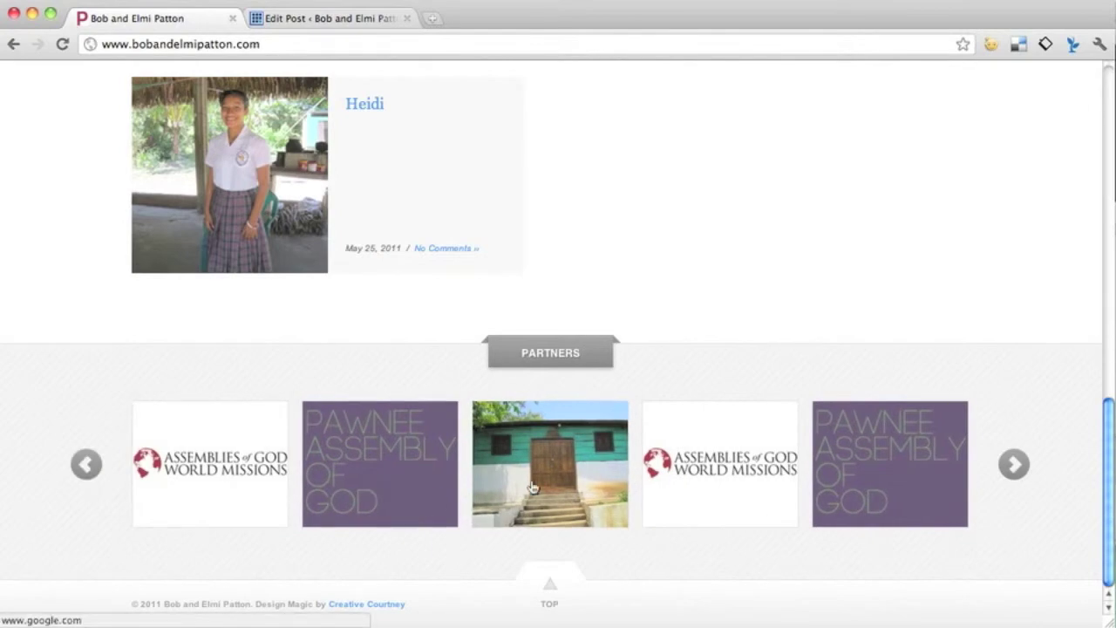
{"action": "left_click", "coordinate": [533, 487]}
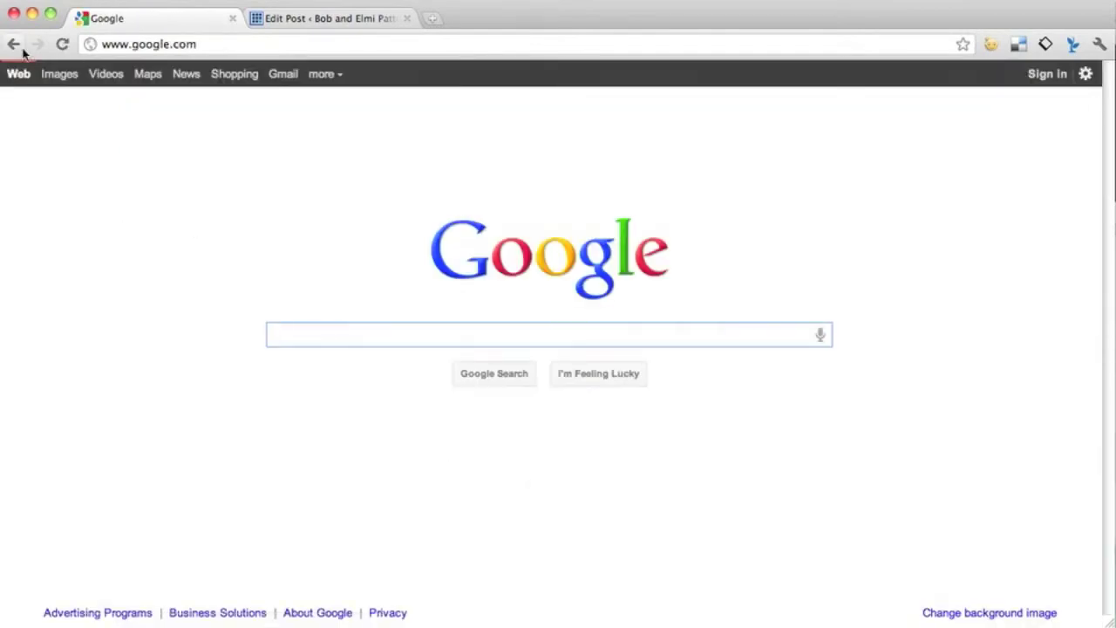
{"action": "left_click", "coordinate": [13, 44]}
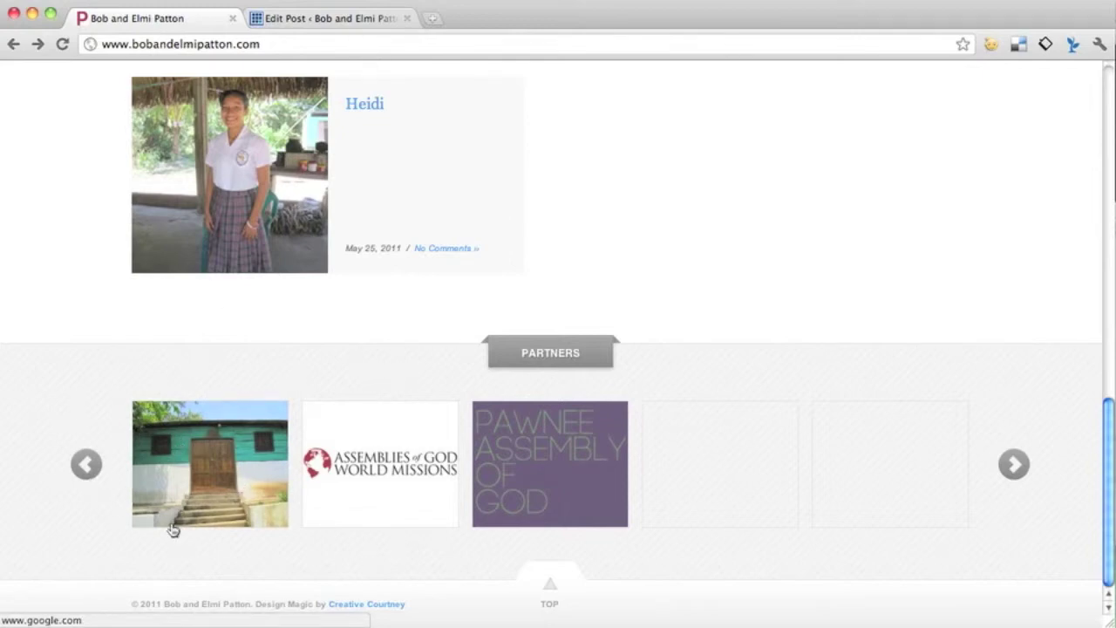
- Filter the Posts list to the Partners category and compare it with the live carousel
{"action": "left_click", "coordinate": [338, 12]}
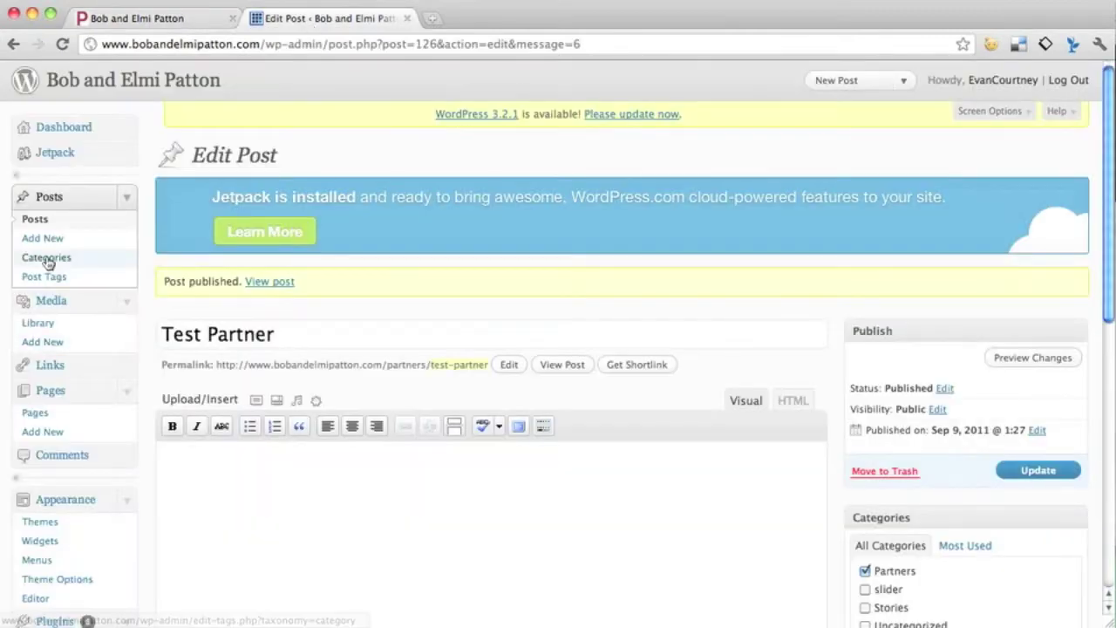
{"action": "left_click", "coordinate": [33, 220]}
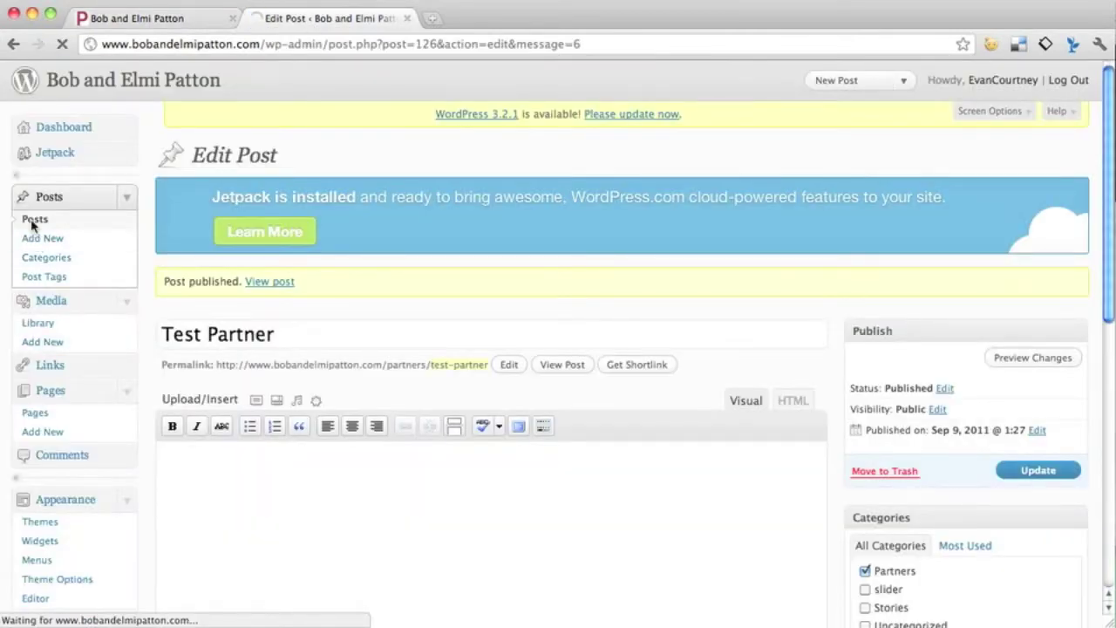
{"action": "scroll", "coordinate": [164, 277], "scroll_direction": "down", "scroll_amount": 1}
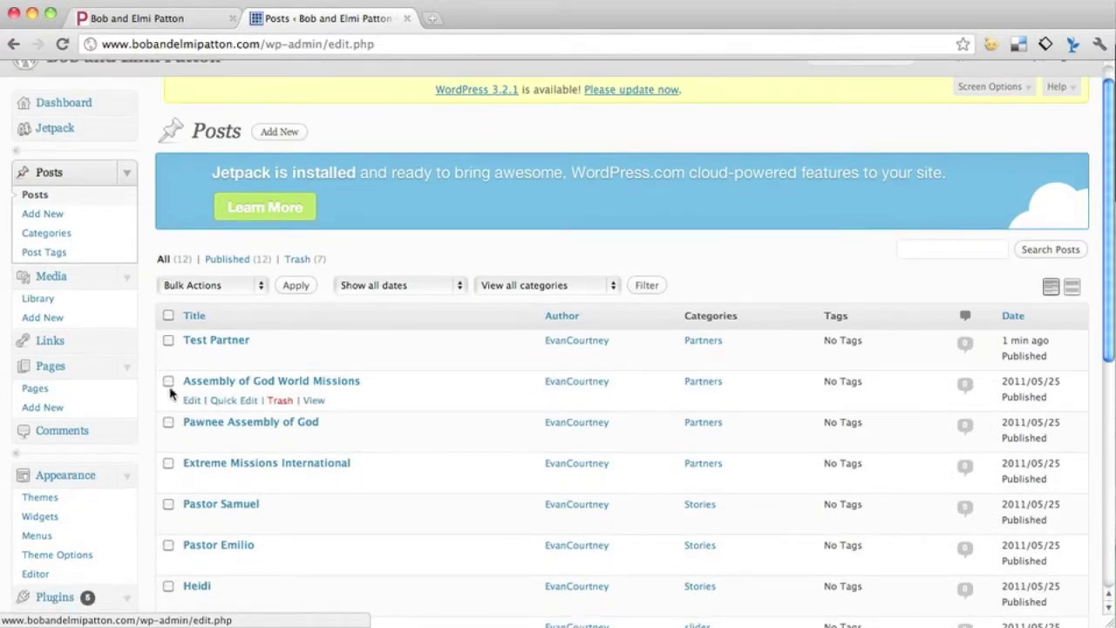
{"action": "mouse_move", "coordinate": [348, 469]}
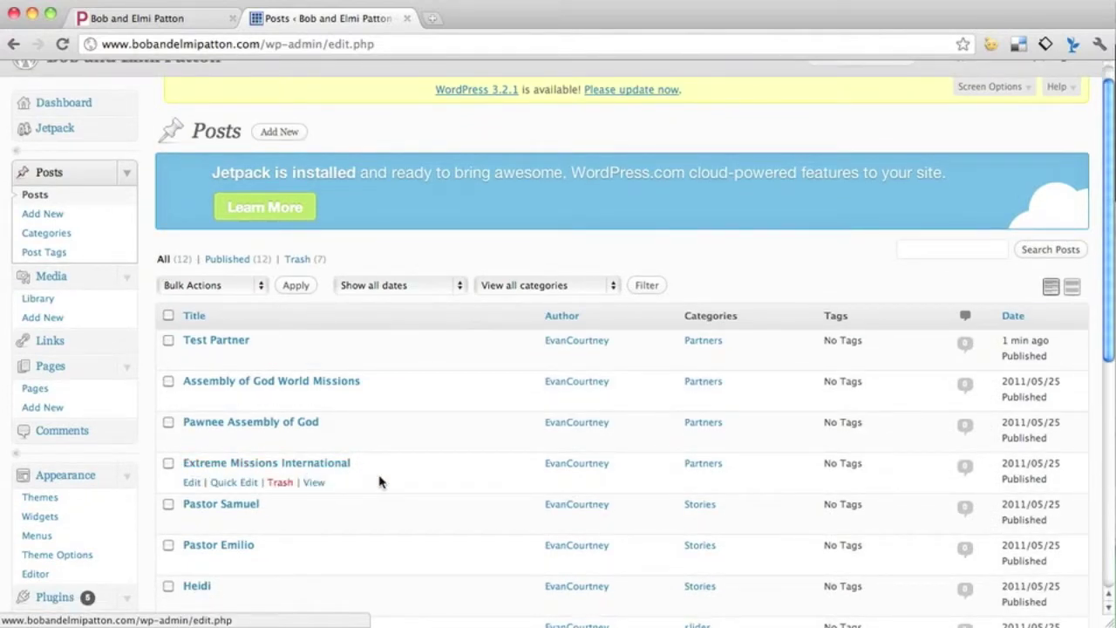
{"action": "scroll", "coordinate": [145, 434], "scroll_direction": "down", "scroll_amount": 1}
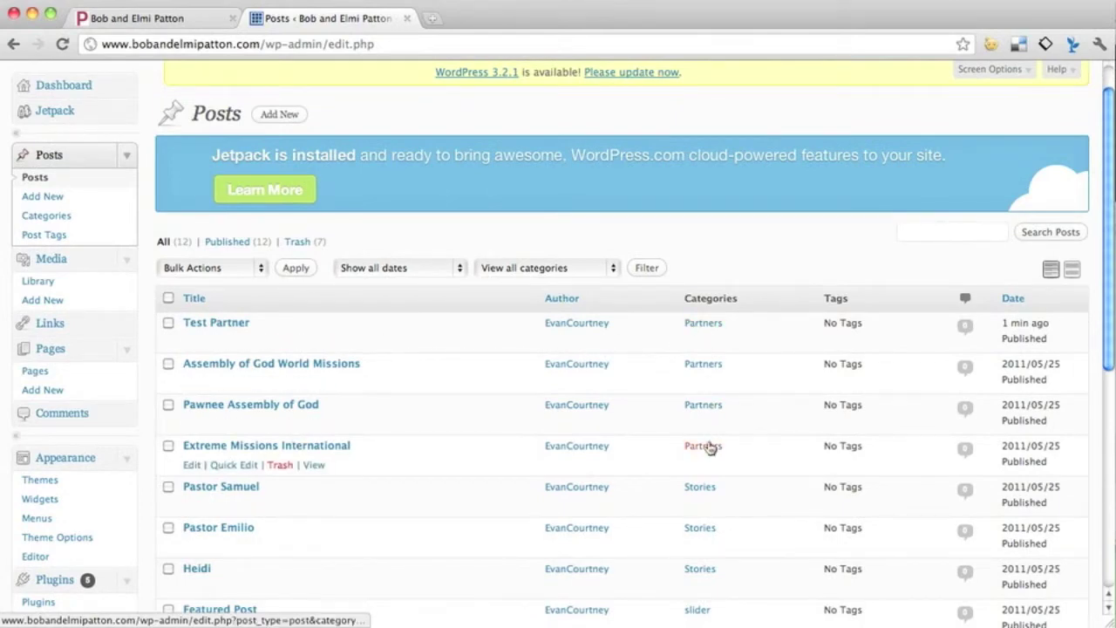
{"action": "left_click", "coordinate": [511, 267]}
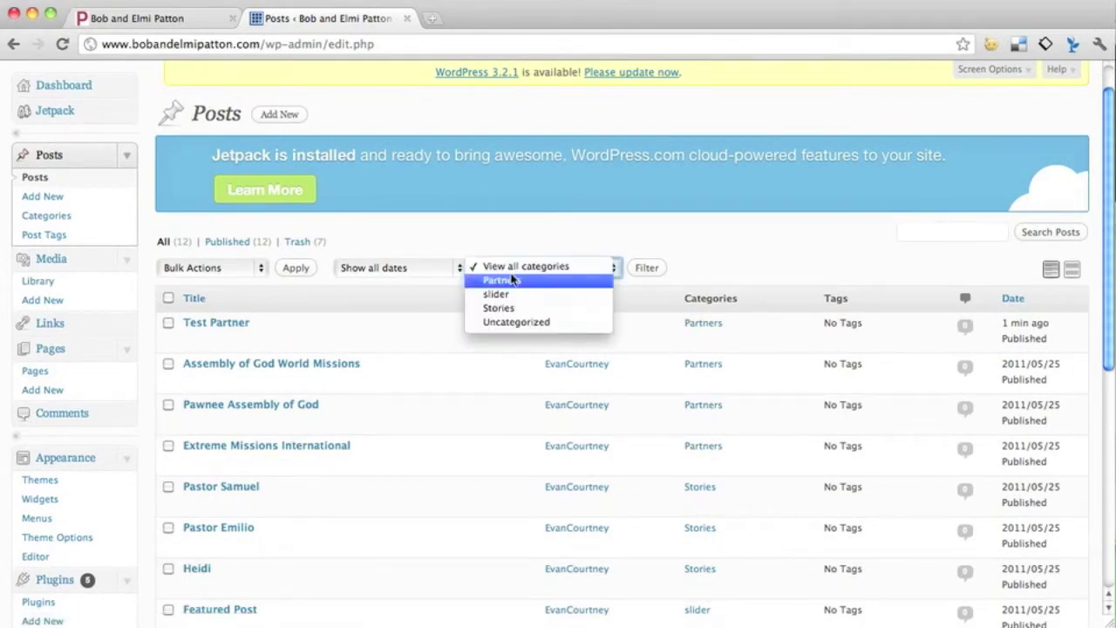
{"action": "left_click", "coordinate": [511, 277]}
{"action": "left_click", "coordinate": [646, 269]}
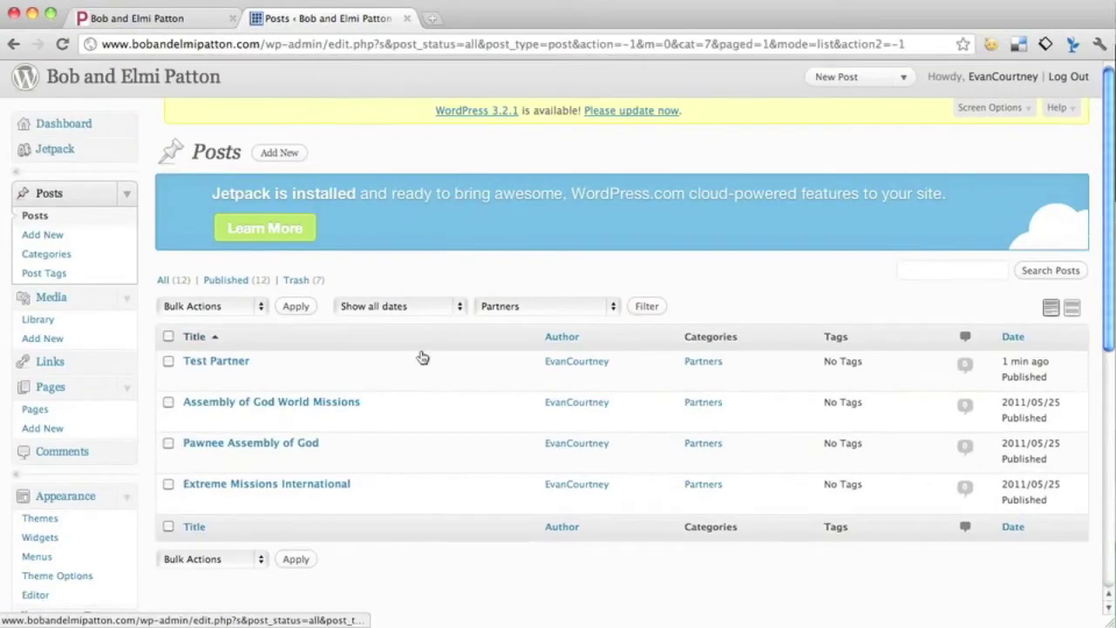
{"action": "scroll", "coordinate": [424, 357], "scroll_direction": "down", "scroll_amount": 2}
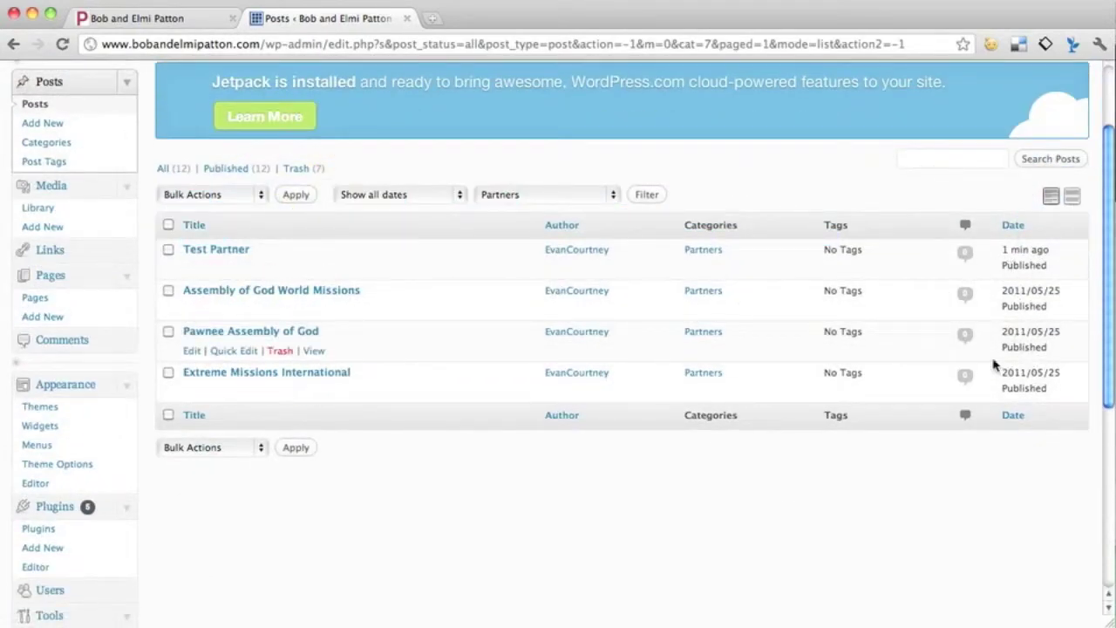
{"action": "left_click", "coordinate": [170, 19]}
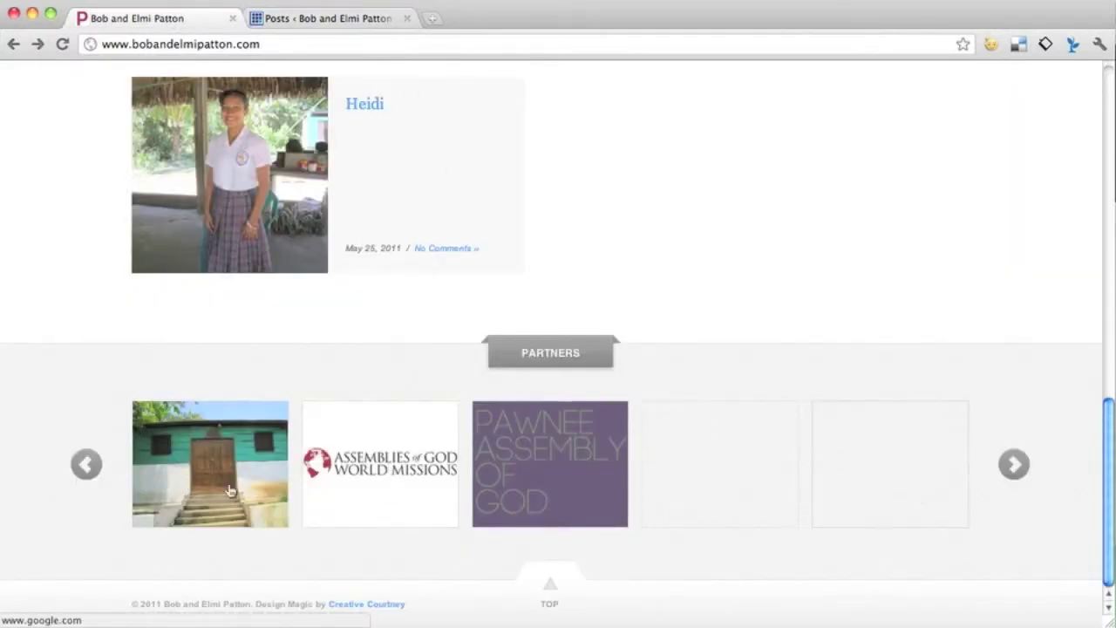
{"action": "left_click", "coordinate": [319, 21]}
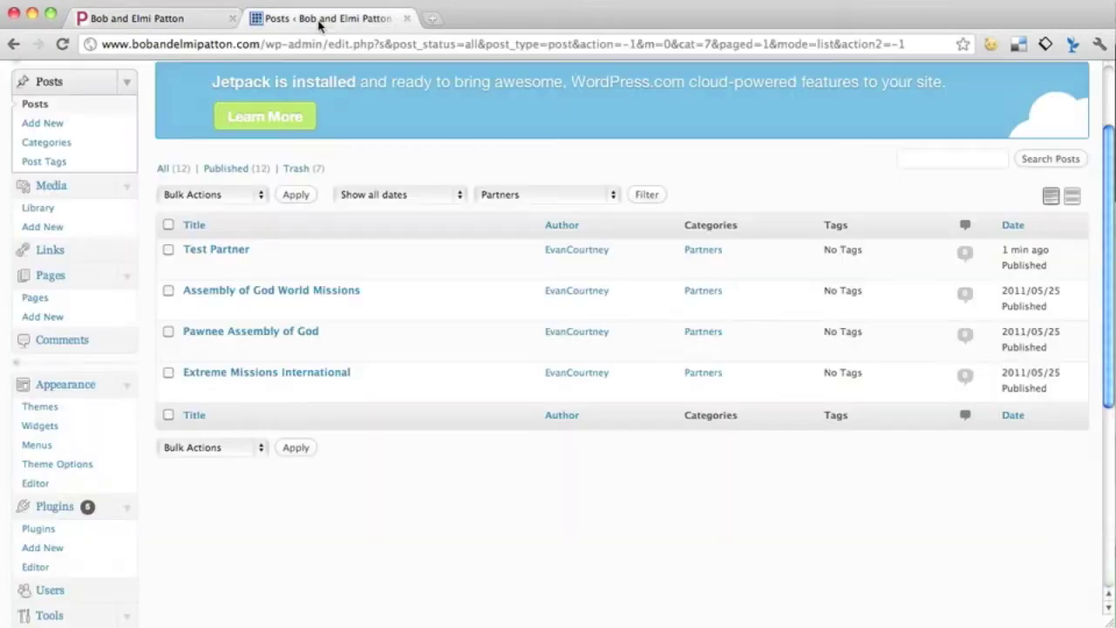
- Change the Footer Carousel's Number of Items to Display from 3 to 4 and save
{"action": "left_click", "coordinate": [76, 465]}
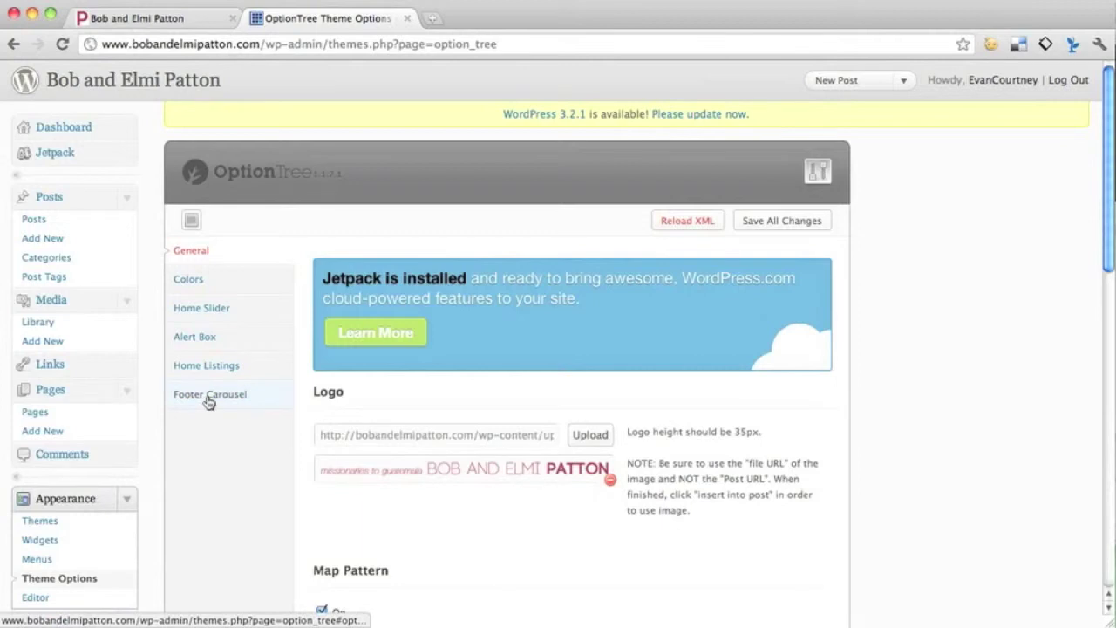
{"action": "left_click", "coordinate": [209, 399]}
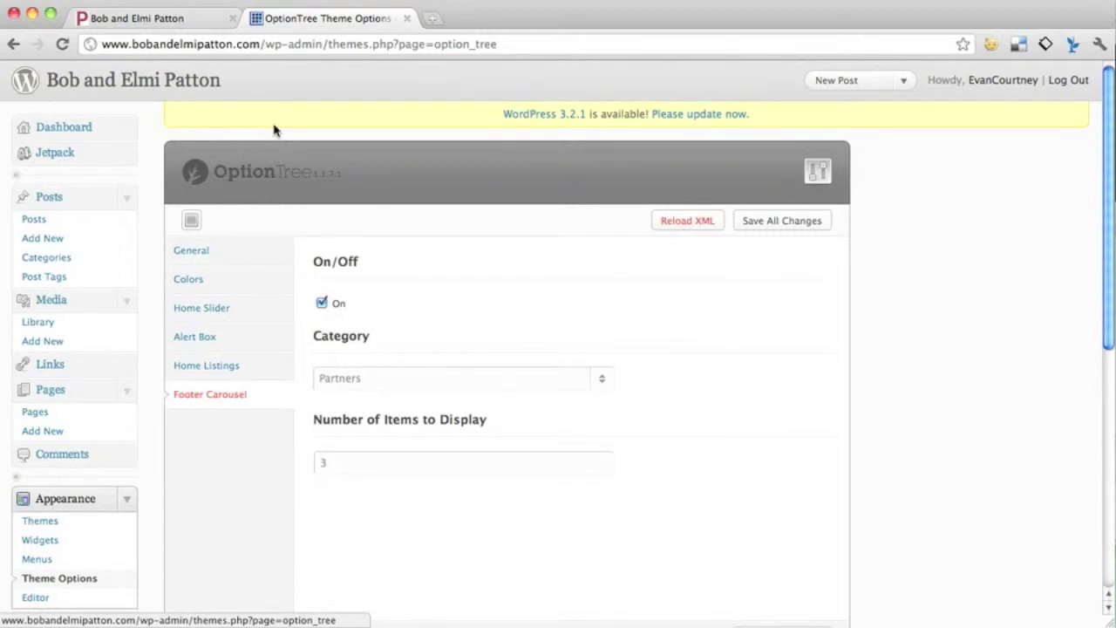
{"action": "left_click", "coordinate": [182, 24]}
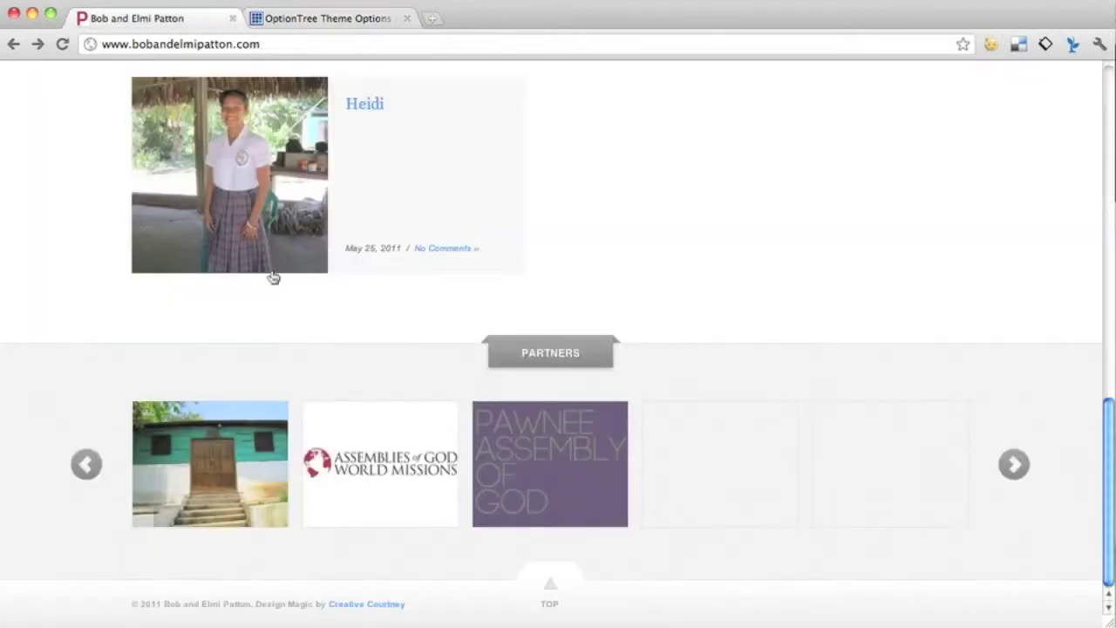
{"action": "left_click", "coordinate": [331, 21]}
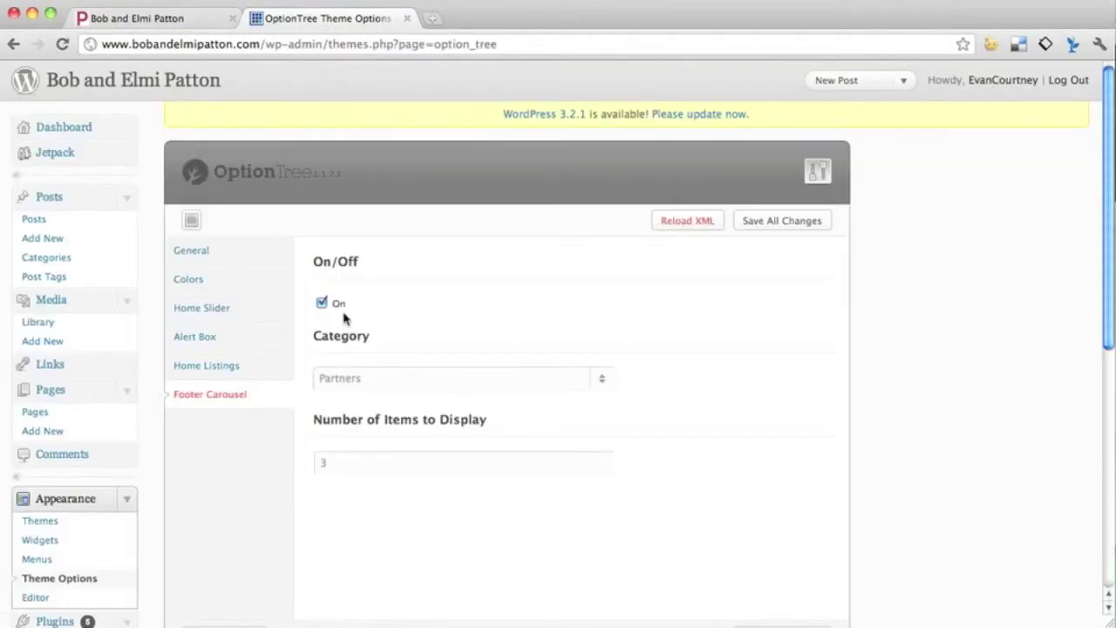
{"action": "left_click_drag", "start_coordinate": [337, 470], "coordinate": [309, 471]}
{"action": "type", "text": "4"}
{"action": "scroll", "coordinate": [681, 462], "scroll_direction": "down", "scroll_amount": 2}
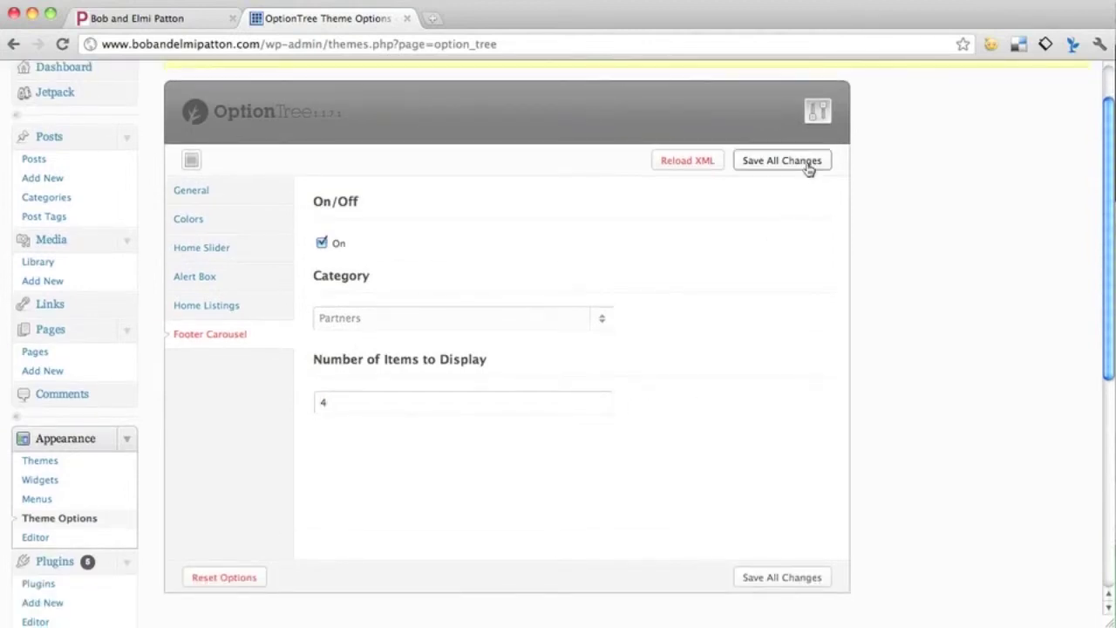
{"action": "left_click", "coordinate": [808, 163]}
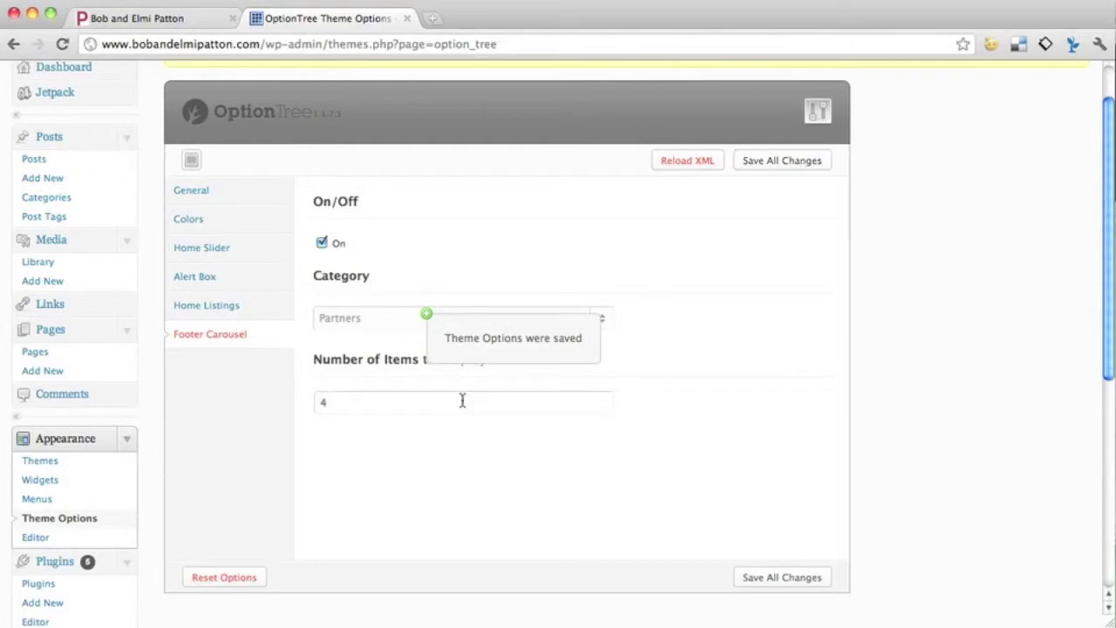
{"action": "left_click", "coordinate": [180, 19]}
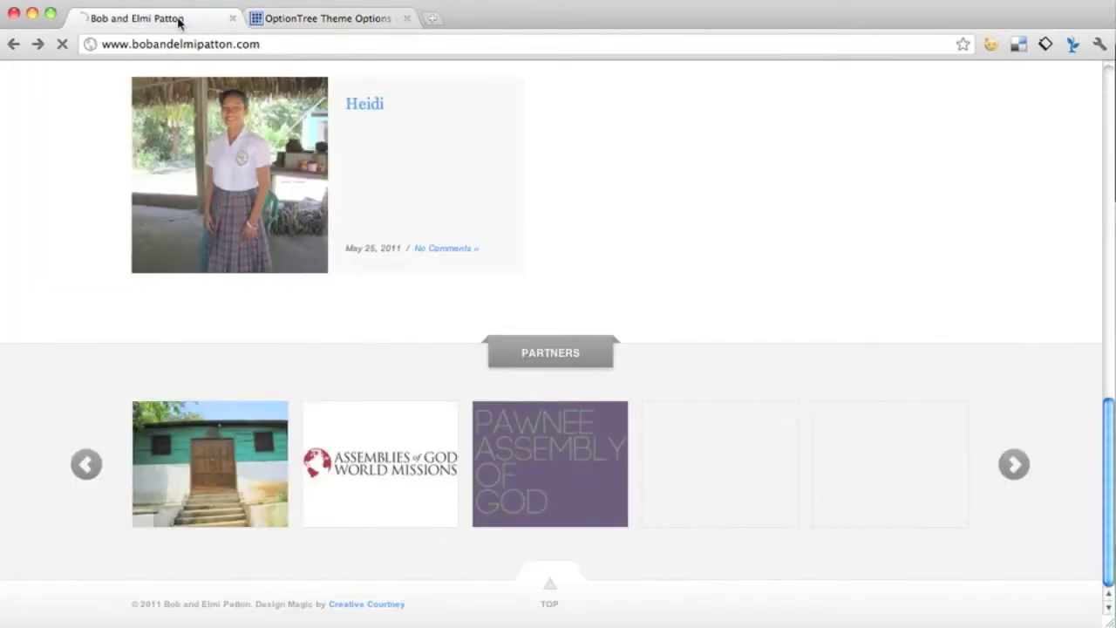
- Reload the live site and check that the carousel now shows four partners
{"action": "key", "text": "super+r"}
{"action": "scroll", "coordinate": [40, 190], "scroll_direction": "down", "scroll_amount": 5}
{"action": "scroll", "coordinate": [40, 192], "scroll_direction": "down", "scroll_amount": 5}
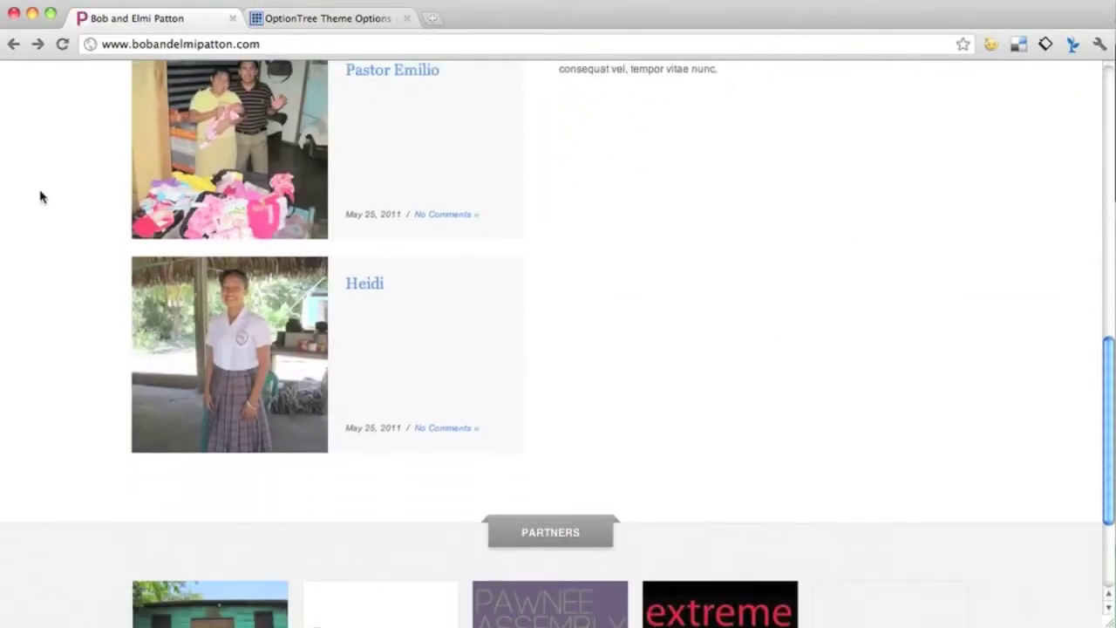
{"action": "scroll", "coordinate": [40, 196], "scroll_direction": "down", "scroll_amount": 2}
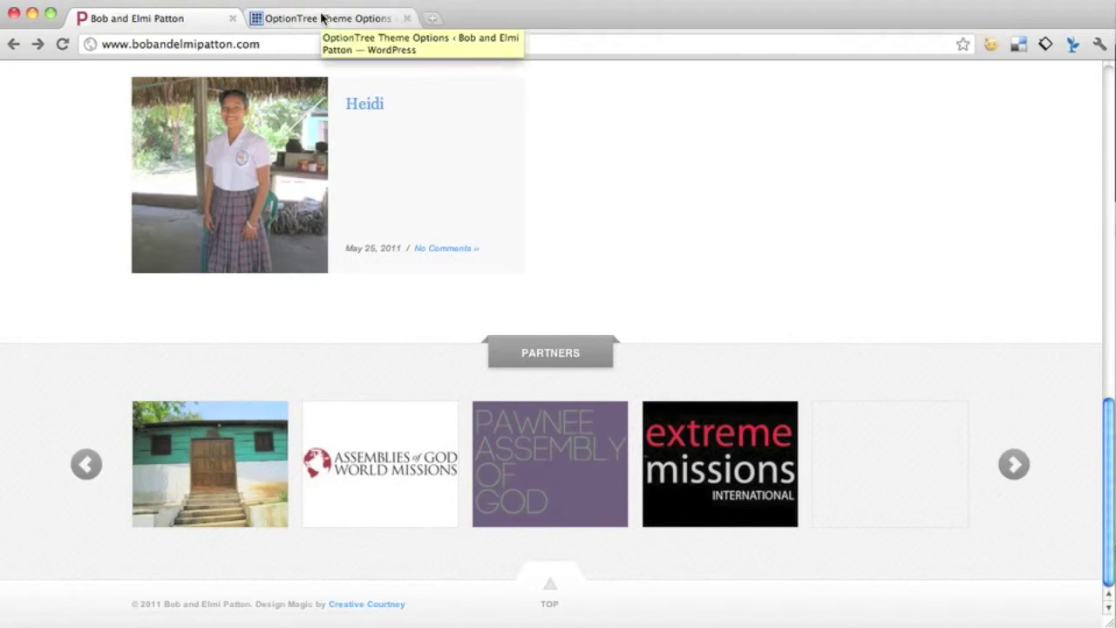
- Set the Footer Carousel's item count back to 3 and save all changes
{"action": "left_click", "coordinate": [321, 18]}
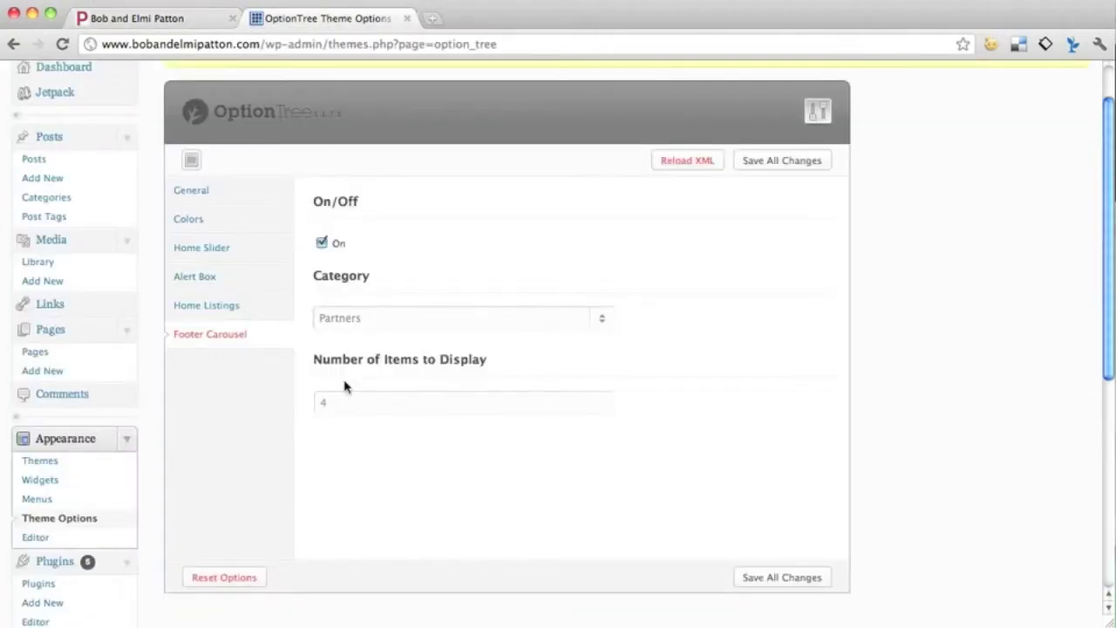
{"action": "left_click_drag", "start_coordinate": [343, 405], "coordinate": [305, 408]}
{"action": "type", "text": "3"}
{"action": "left_click", "coordinate": [808, 582]}
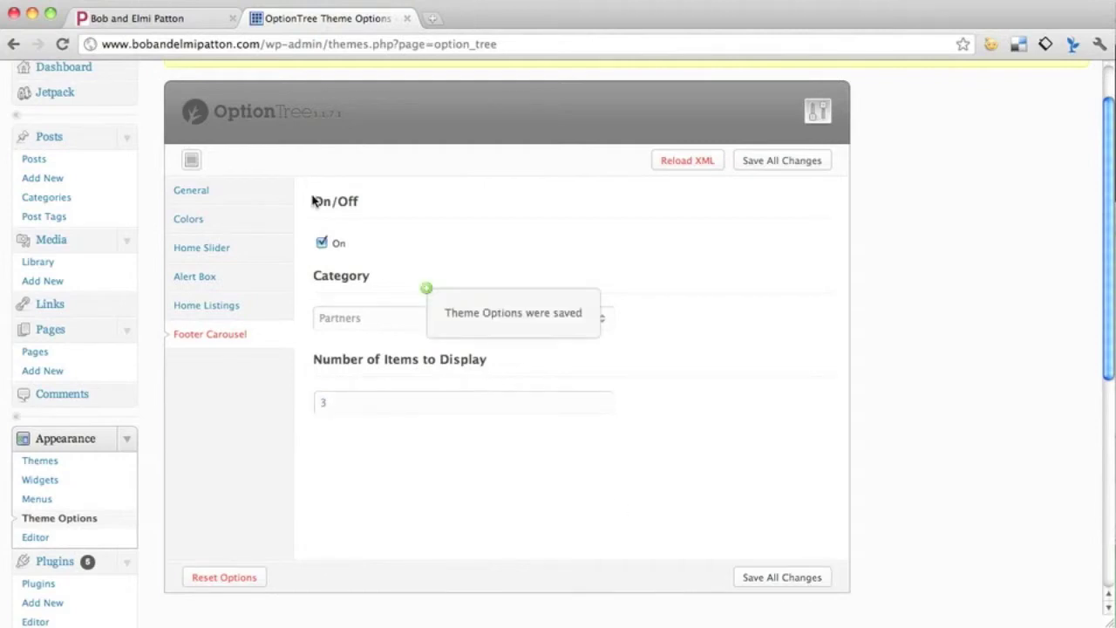
{"action": "left_click", "coordinate": [167, 23]}
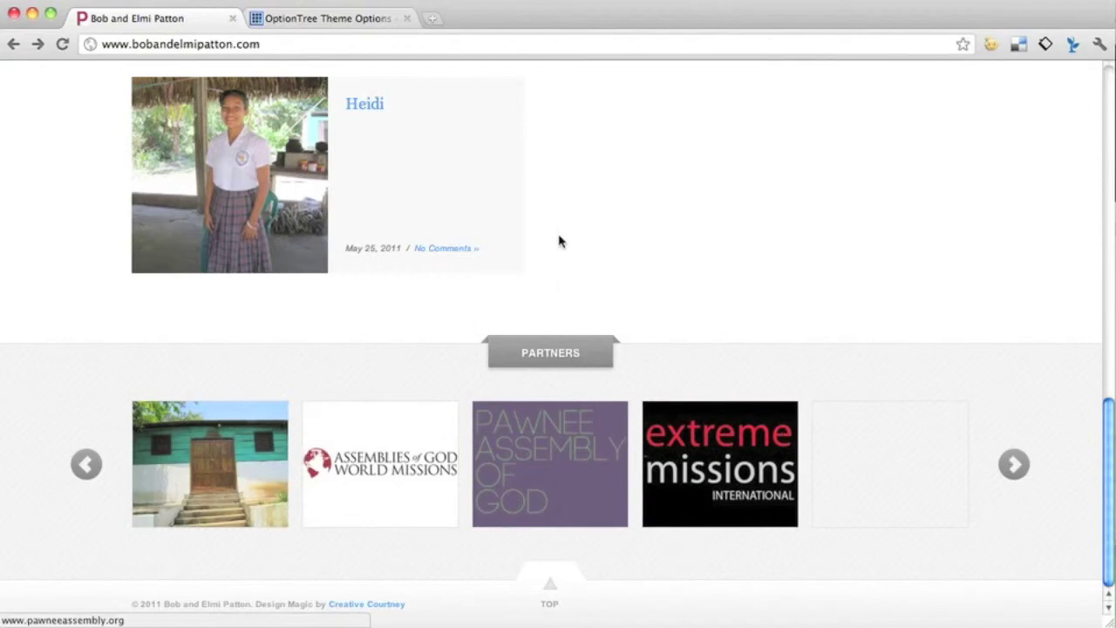
{"action": "left_click", "coordinate": [311, 20]}
- Review Test Partner's custom link and featured image, then trash the post
{"action": "left_click", "coordinate": [40, 159]}
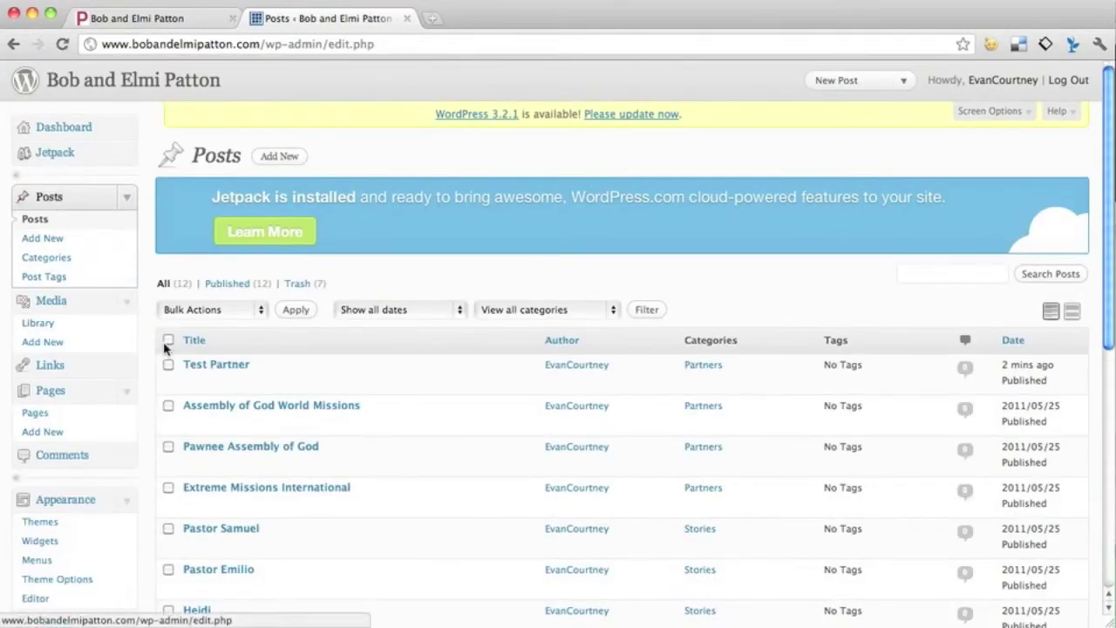
{"action": "left_click", "coordinate": [195, 387]}
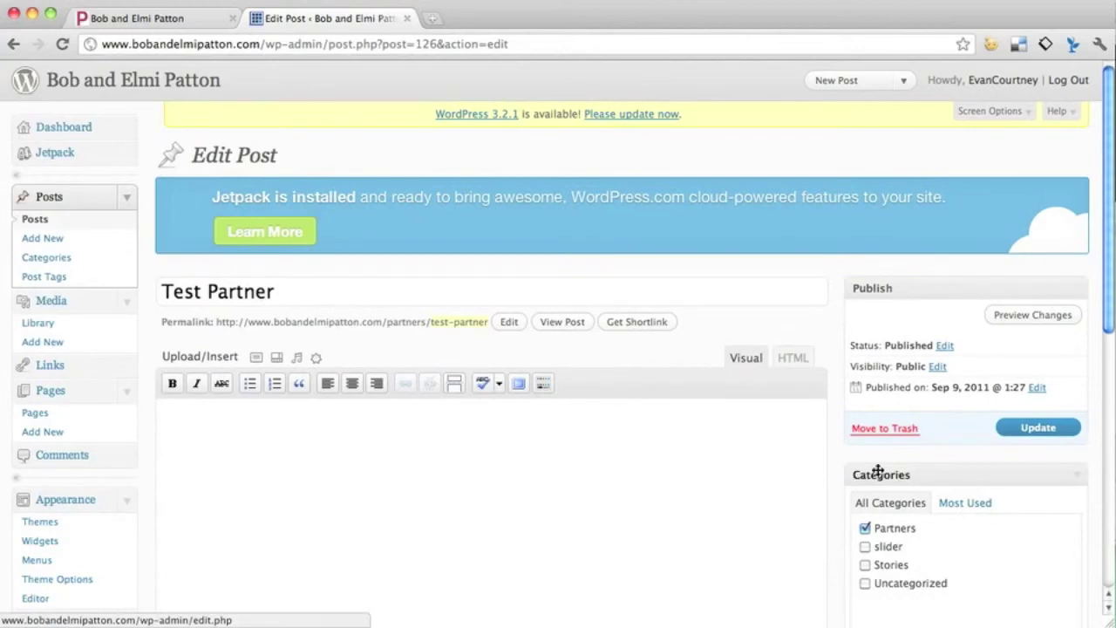
{"action": "scroll", "coordinate": [877, 467], "scroll_direction": "down", "scroll_amount": 8}
{"action": "scroll", "coordinate": [863, 484], "scroll_direction": "down", "scroll_amount": 3}
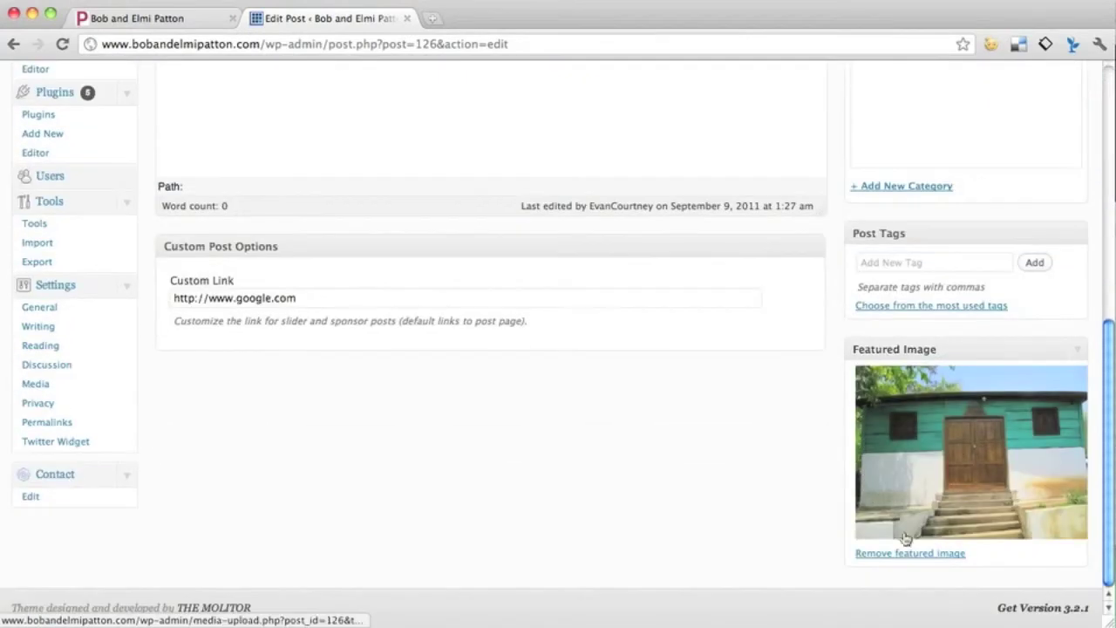
{"action": "scroll", "coordinate": [434, 392], "scroll_direction": "up", "scroll_amount": 10}
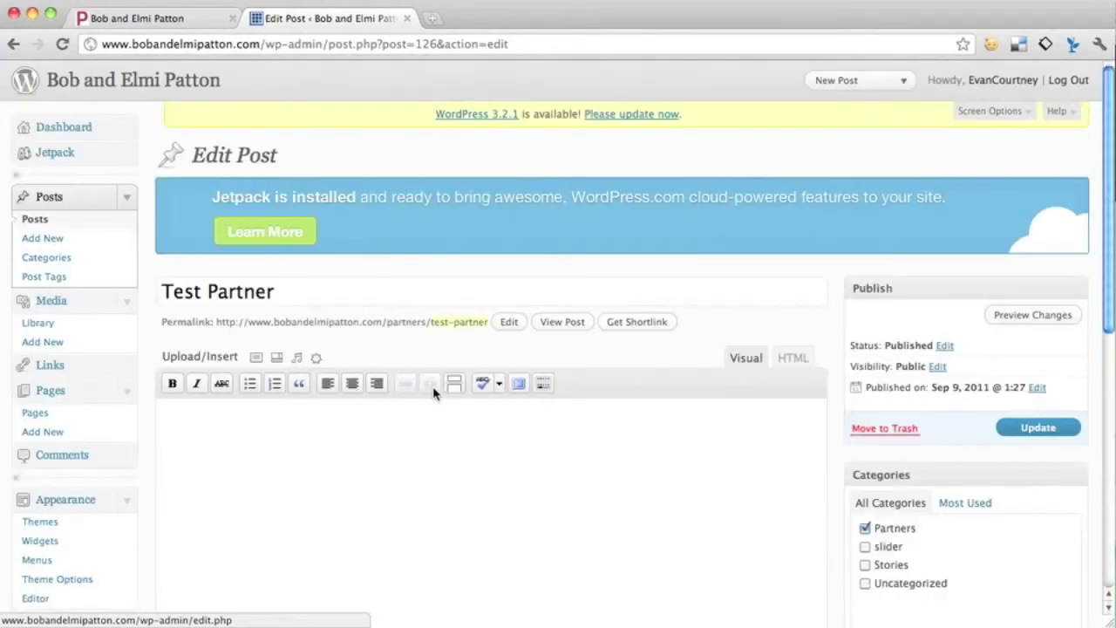
{"action": "left_click", "coordinate": [74, 222]}
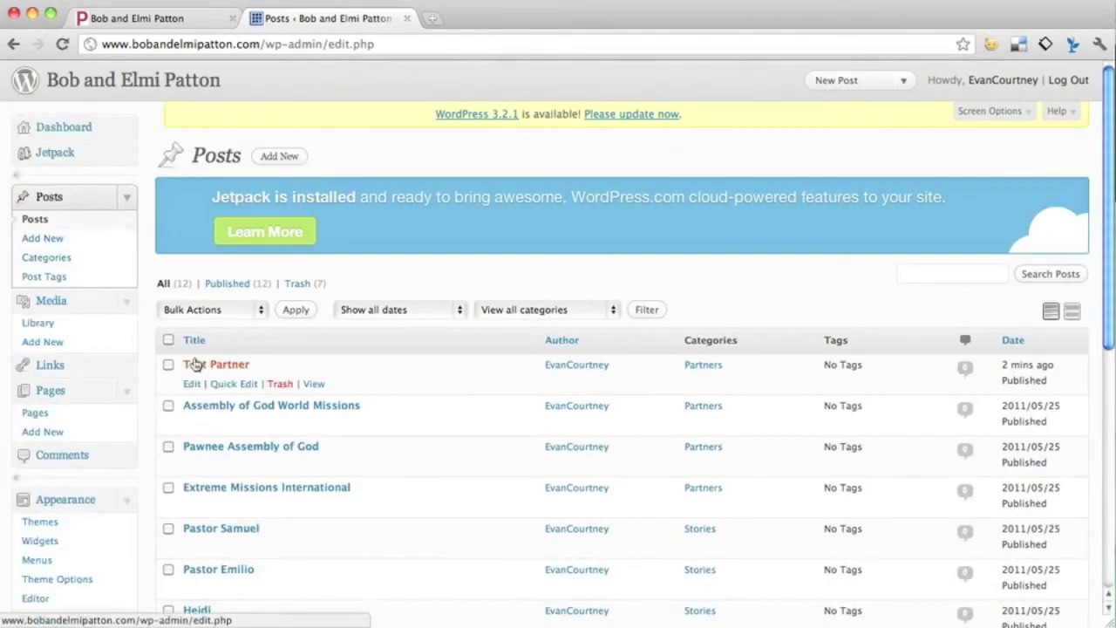
{"action": "left_click", "coordinate": [279, 386]}
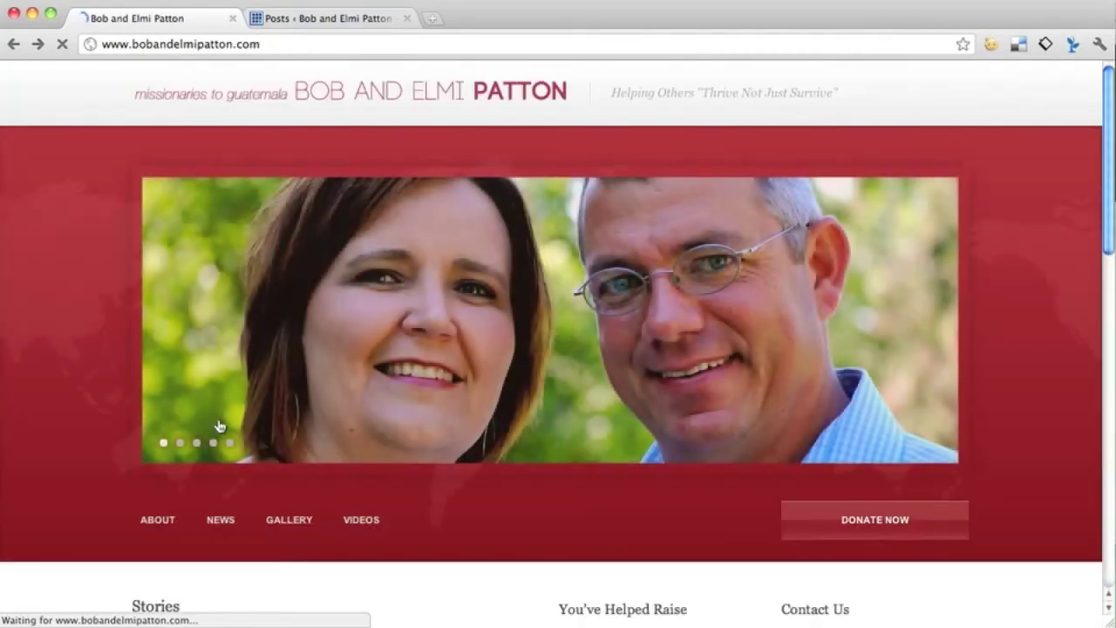
- Scroll the live homepage to the Partners carousel, now showing only the three original partners
{"action": "scroll", "coordinate": [392, 436], "scroll_direction": "down", "scroll_amount": 3}
{"action": "scroll", "coordinate": [165, 469], "scroll_direction": "down", "scroll_amount": 1}
{"action": "scroll", "coordinate": [228, 386], "scroll_direction": "down", "scroll_amount": 6}
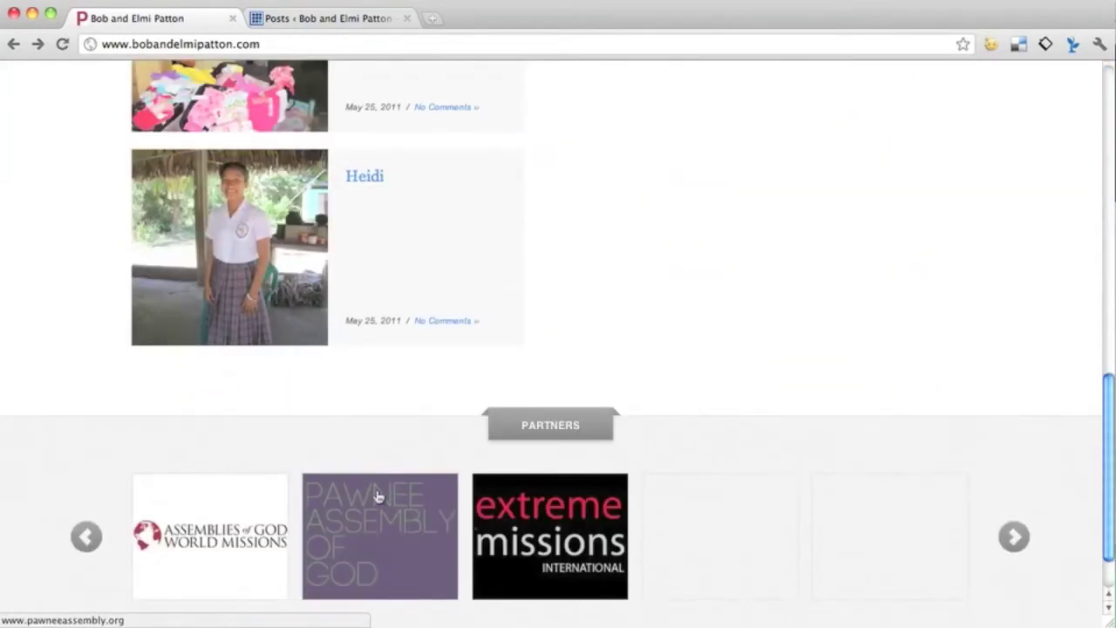